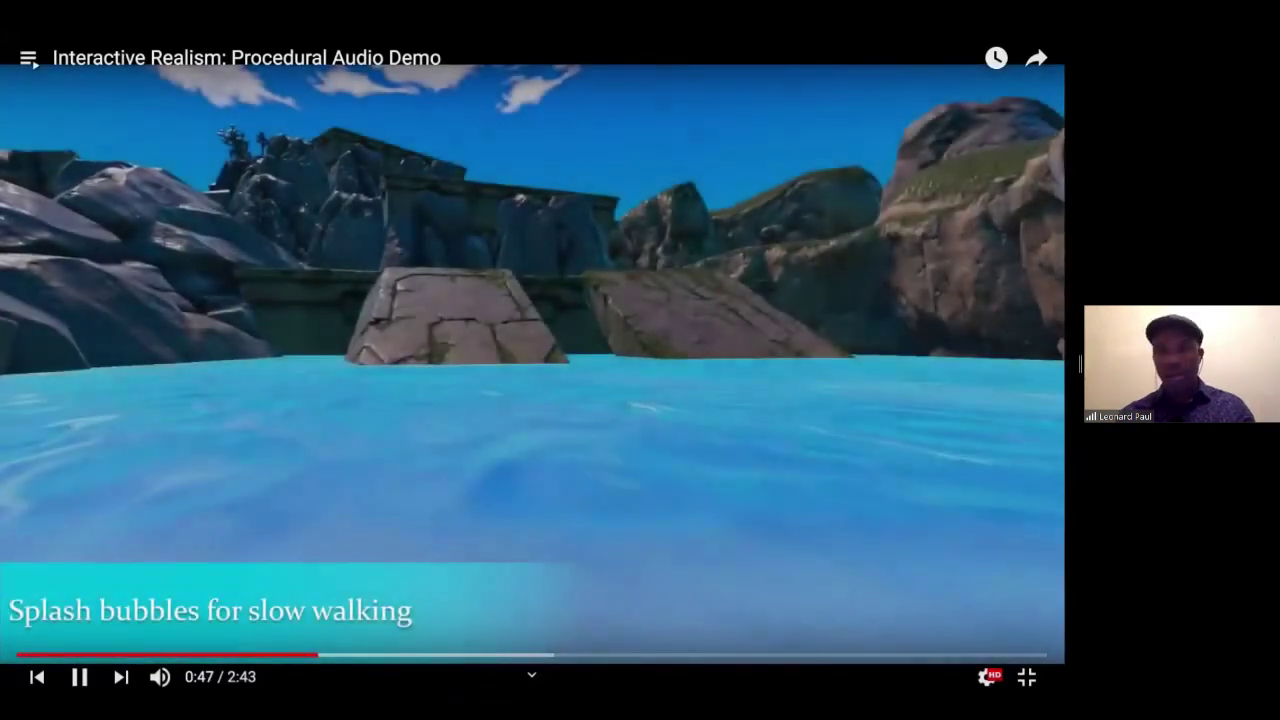
Step: Pause the procedural audio demo video and return to the slideshow, advancing to the "Pd+OSC for Unity" slide
click(545, 460)
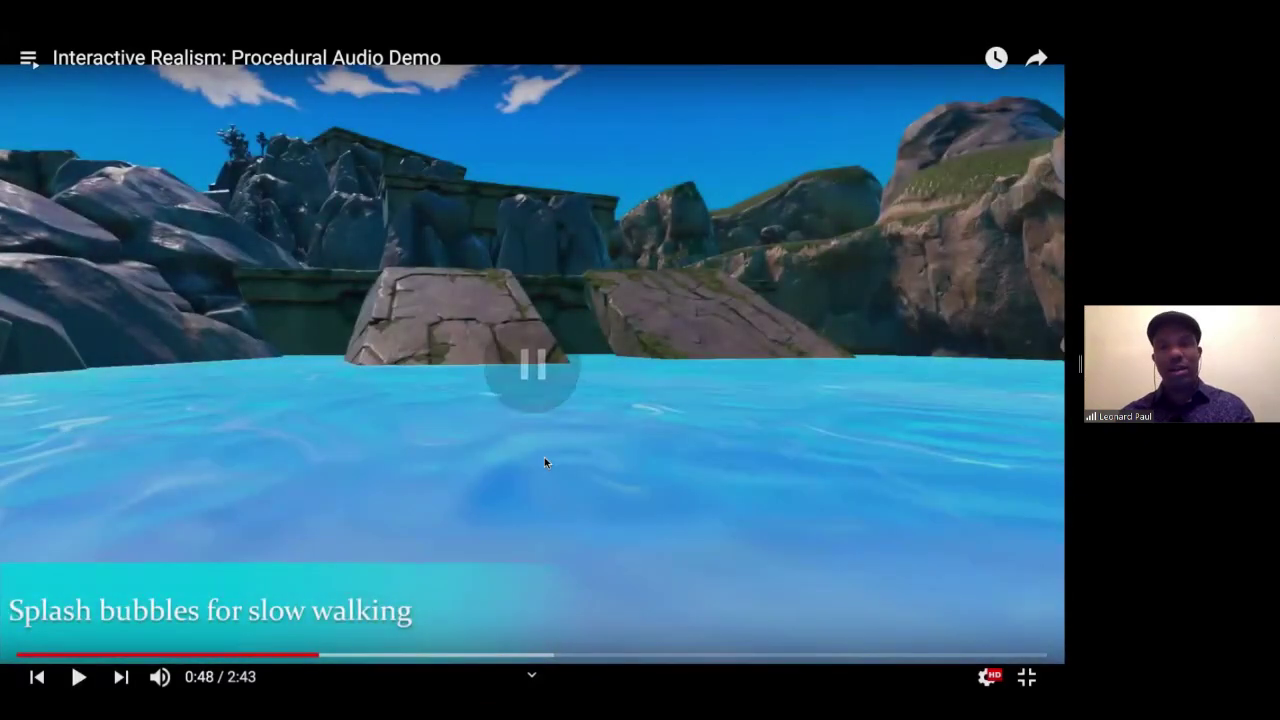
key(Escape)
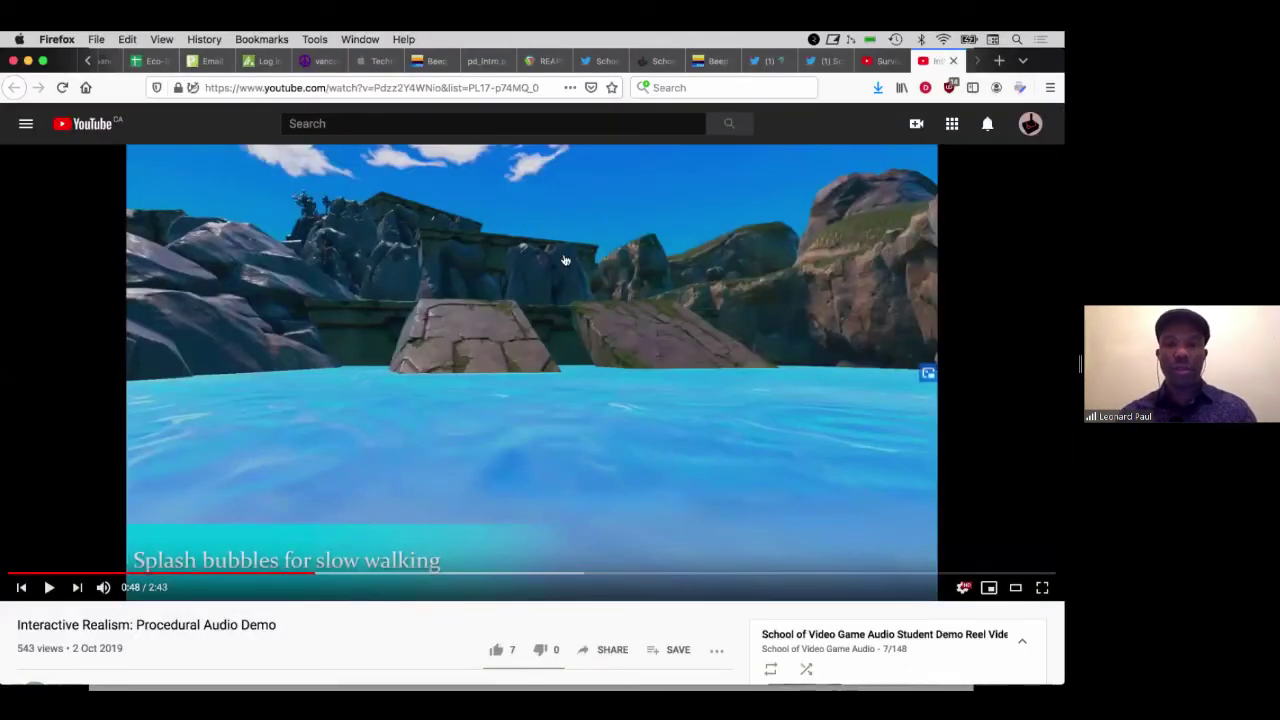
key(super+Tab)
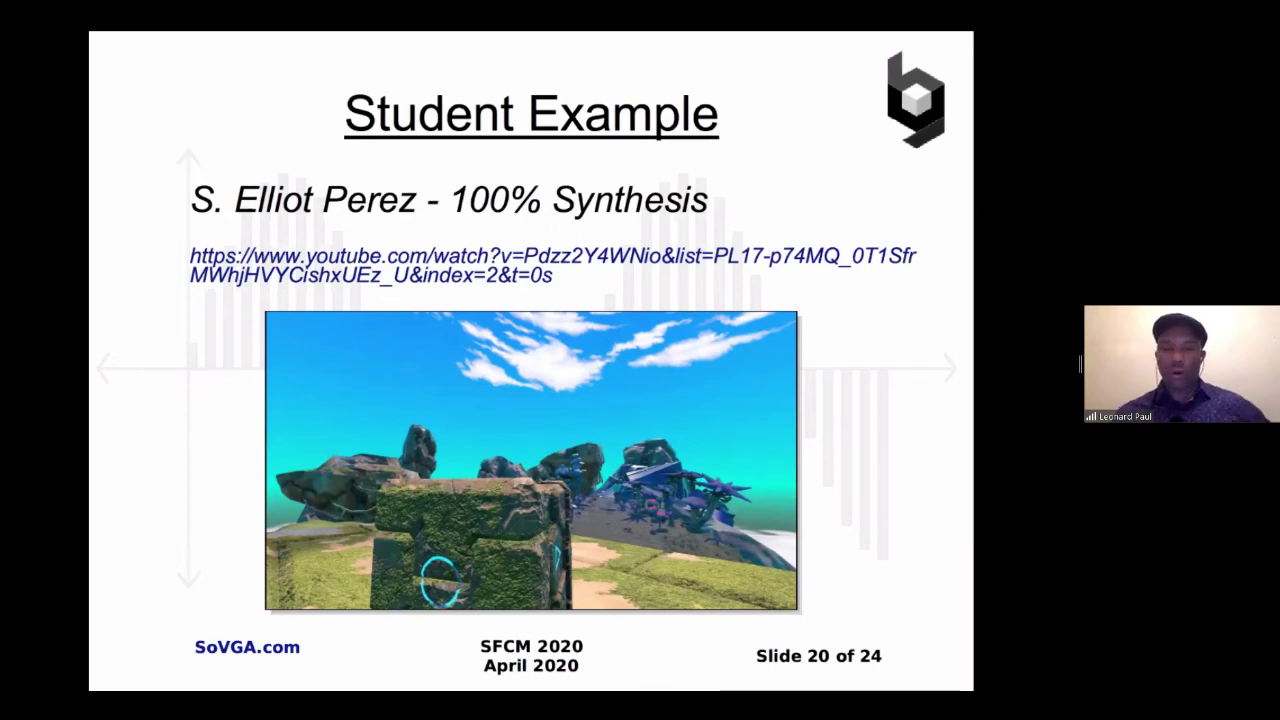
key(Right)
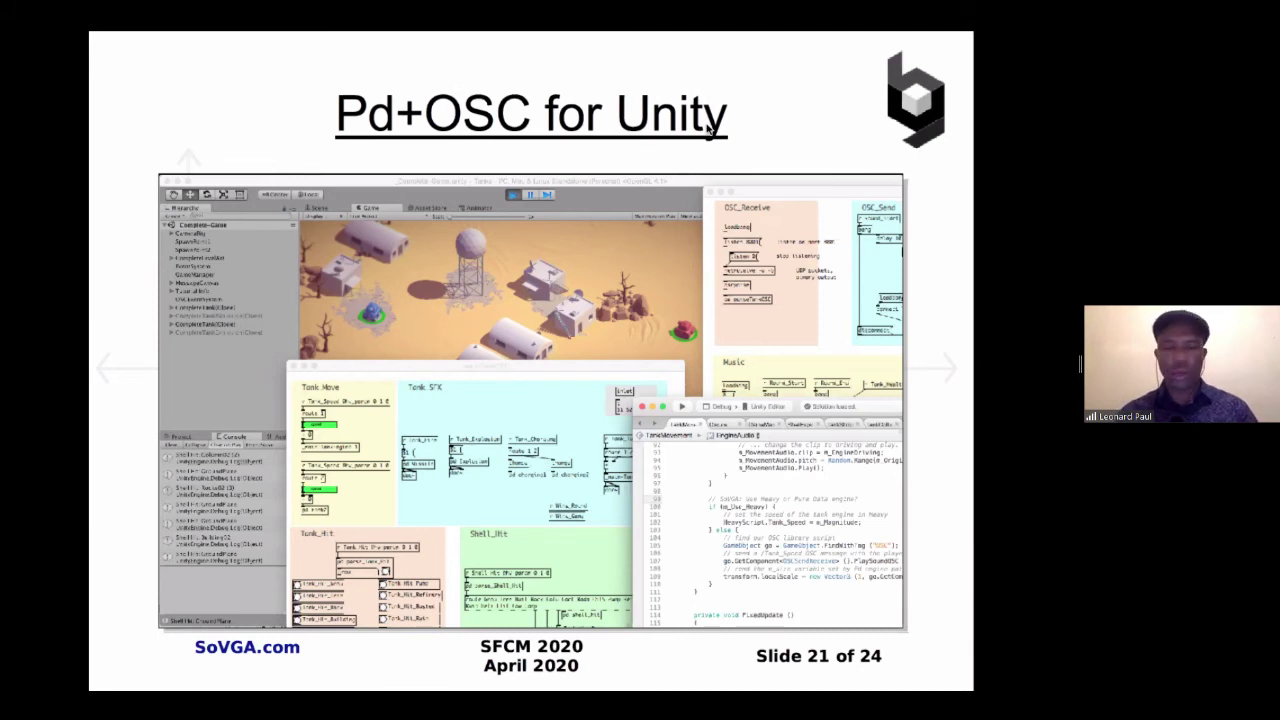
key(super+Tab)
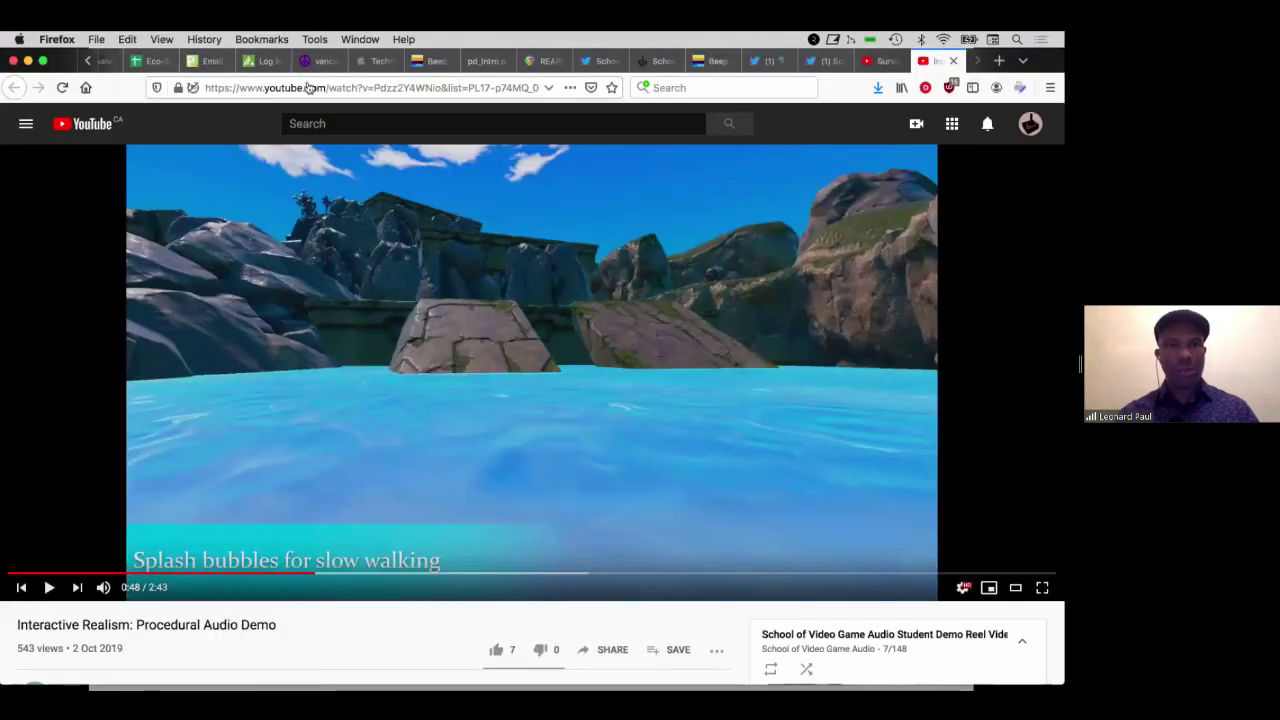
key(super+Tab)
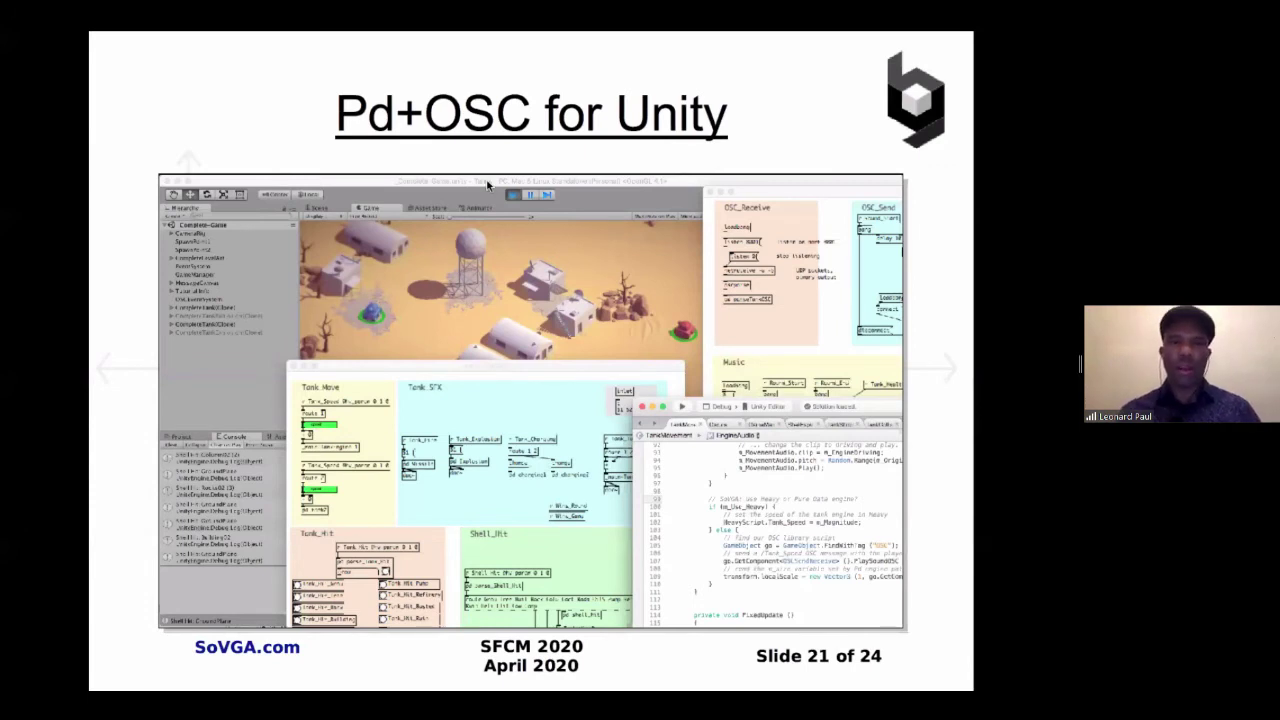
Step: Switch to each of the two running Pd instances and quit them
key(super+Tab)
key(Tab)
key(Tab)
key(Tab)
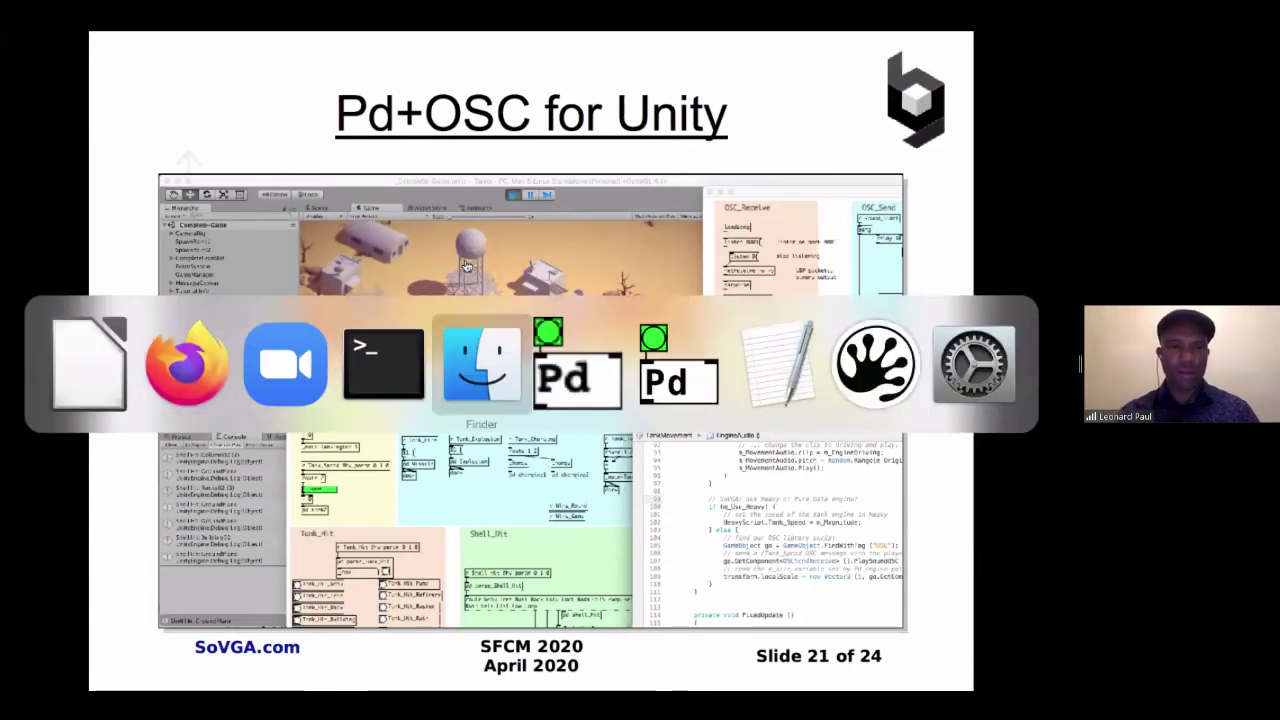
key(Tab)
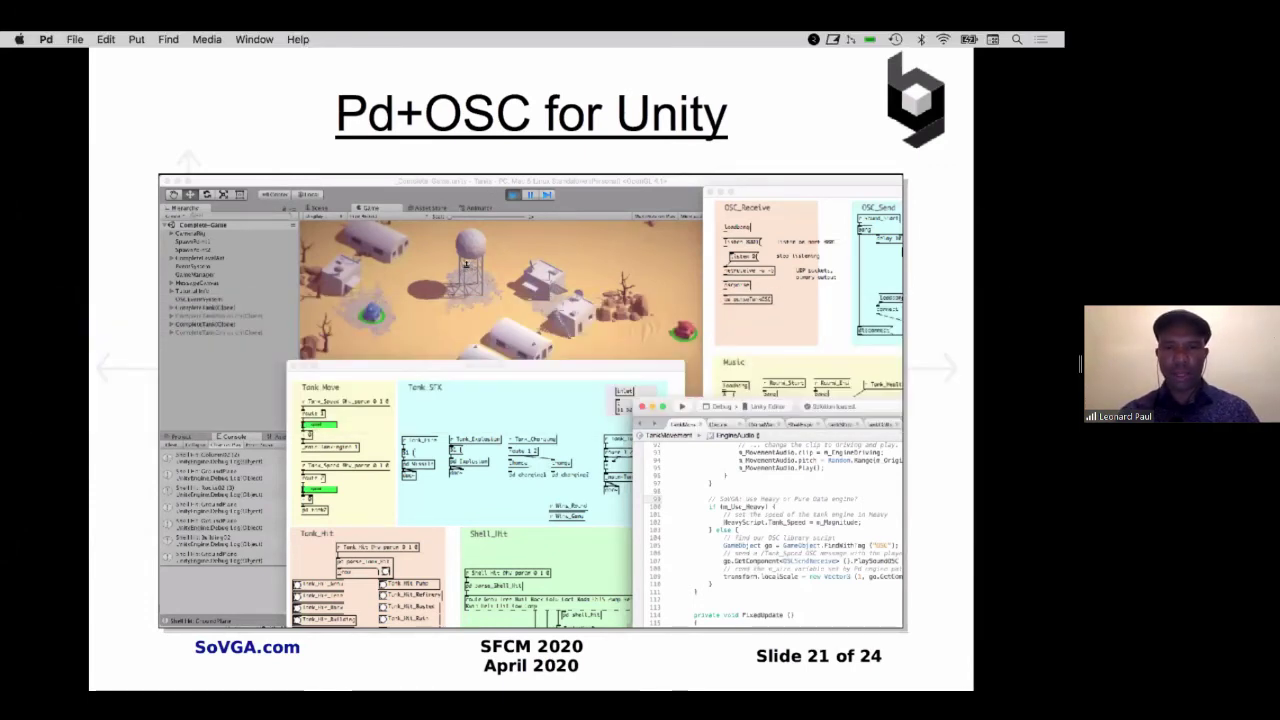
key(super+Tab)
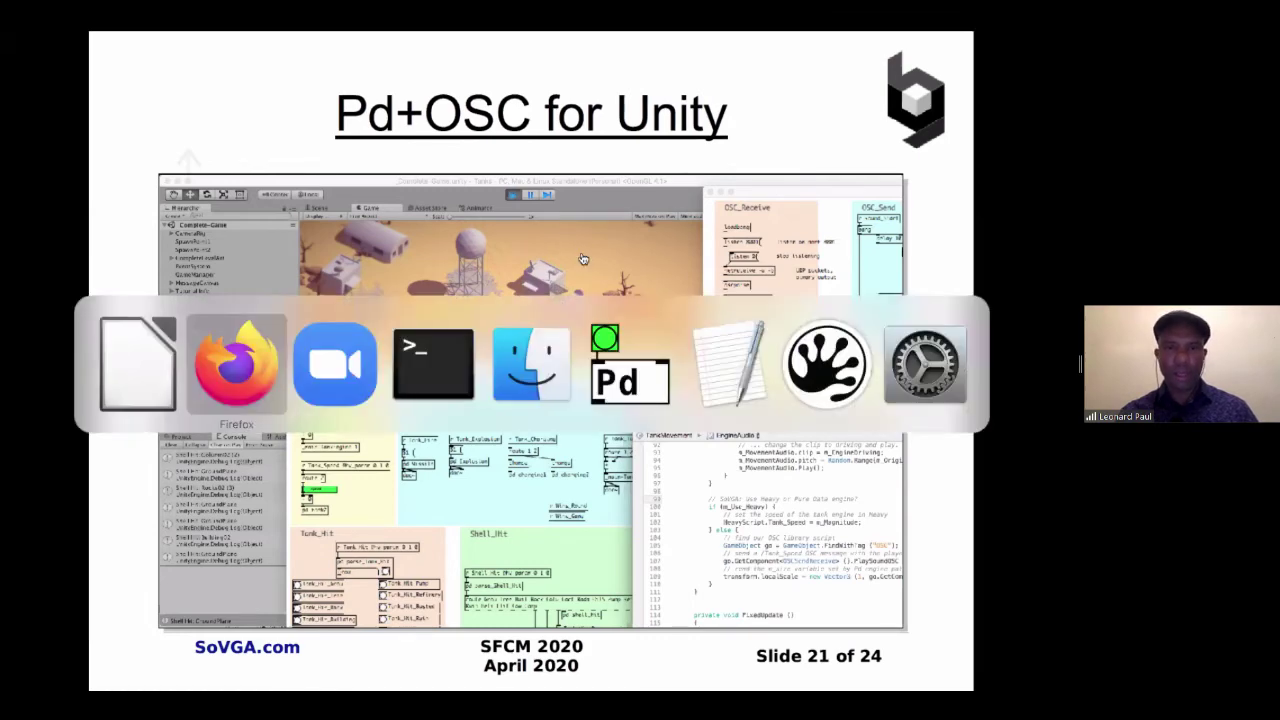
key(Tab)
key(Tab)
key(Tab)
key(Tab)
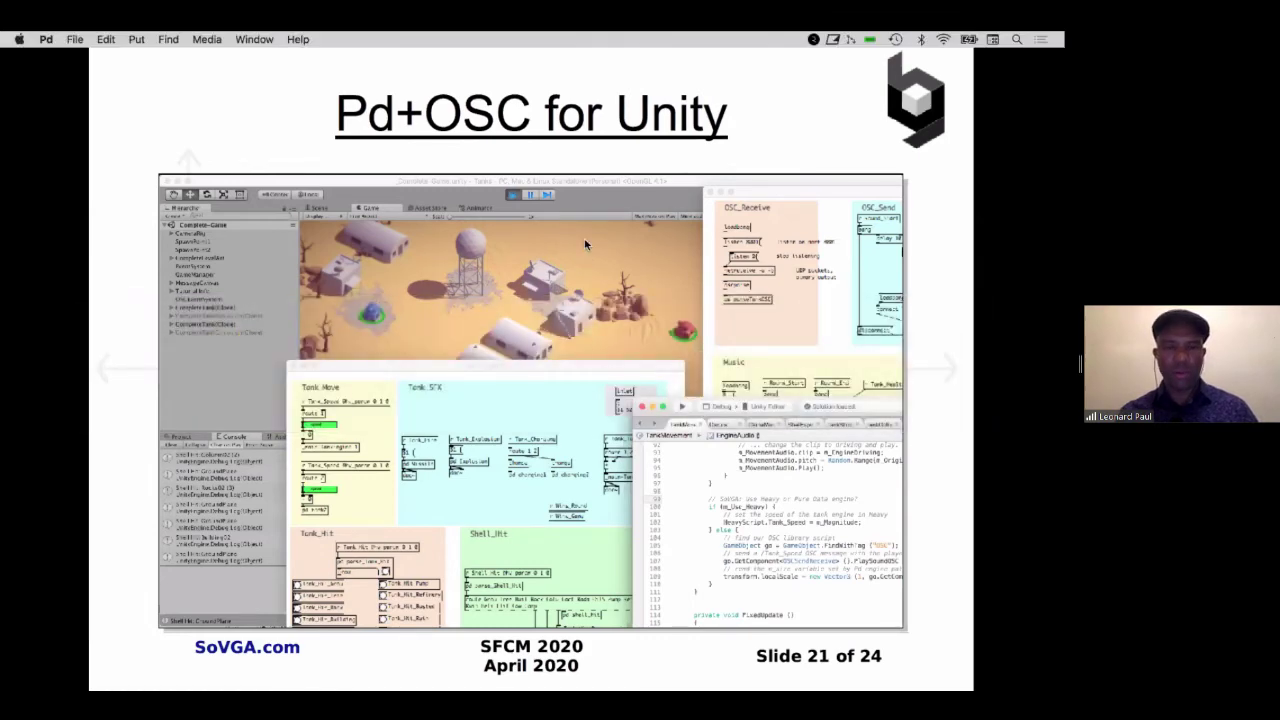
Step: Switch to Finder, find "pd" with a system-wide search to launch Pd, and reposition its console window
key(super+Tab)
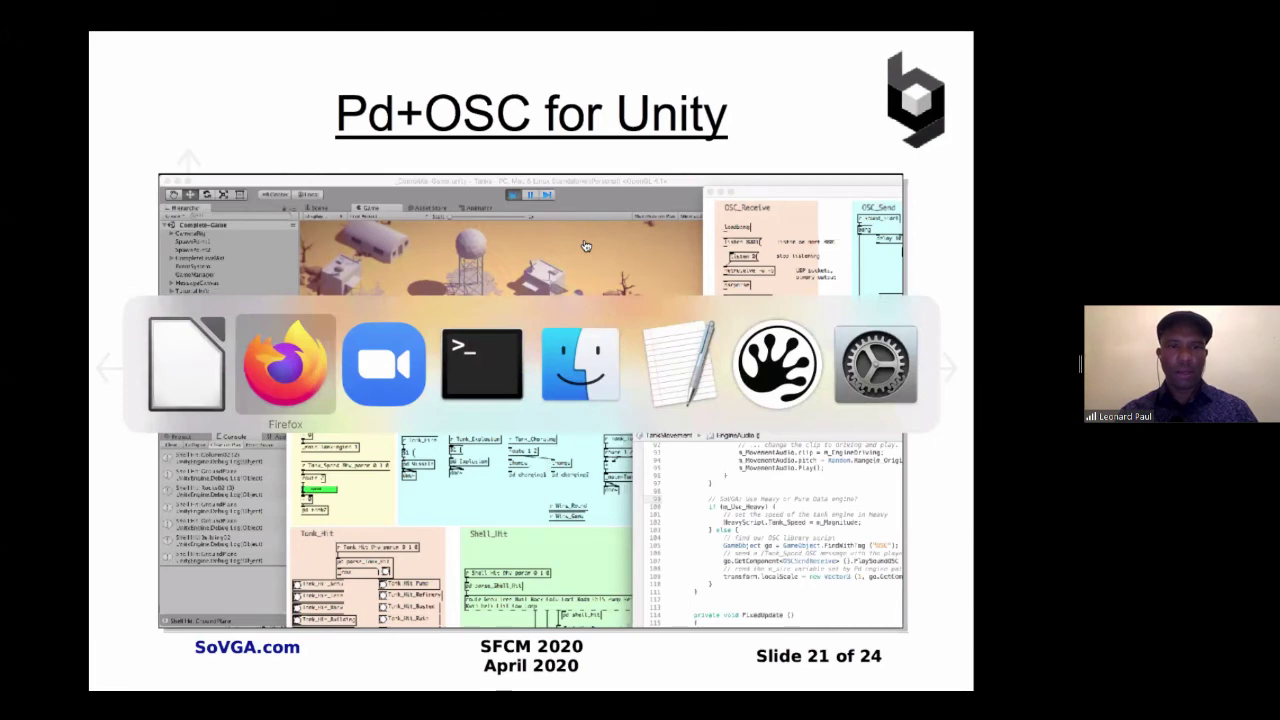
key(Tab)
key(Tab)
key(Tab)
key(super+space)
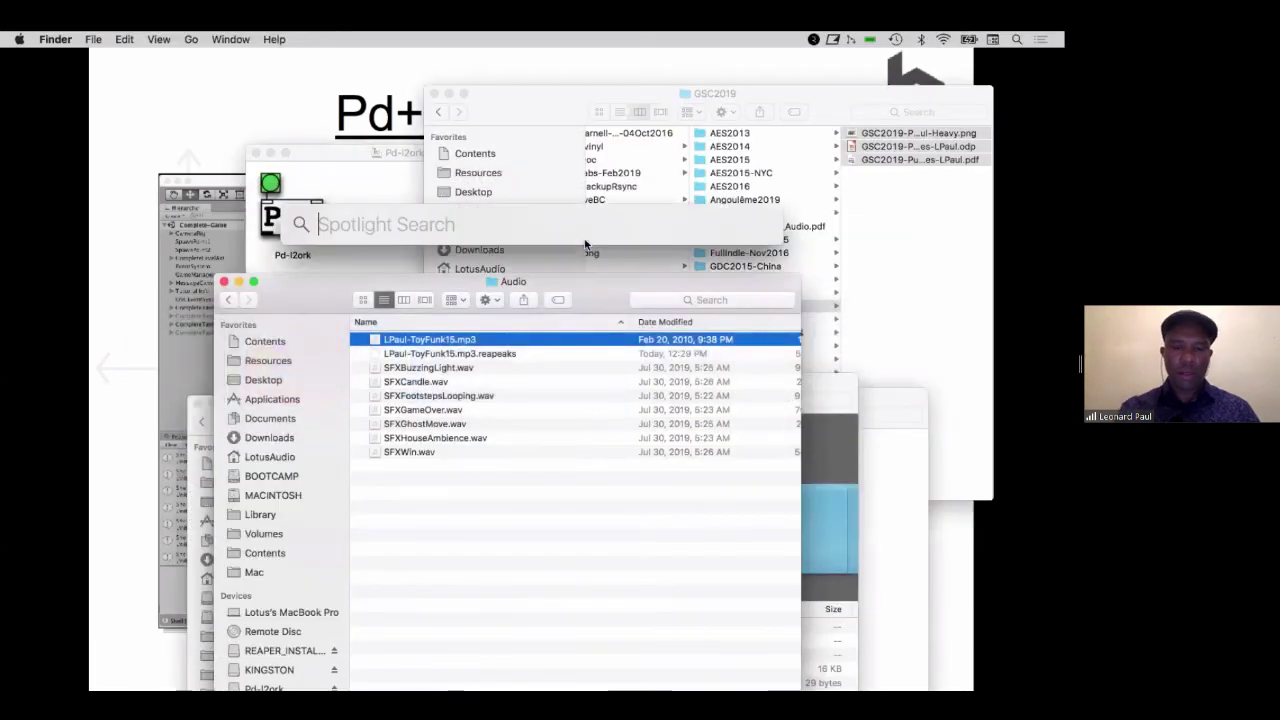
text(pd)
key(Return)
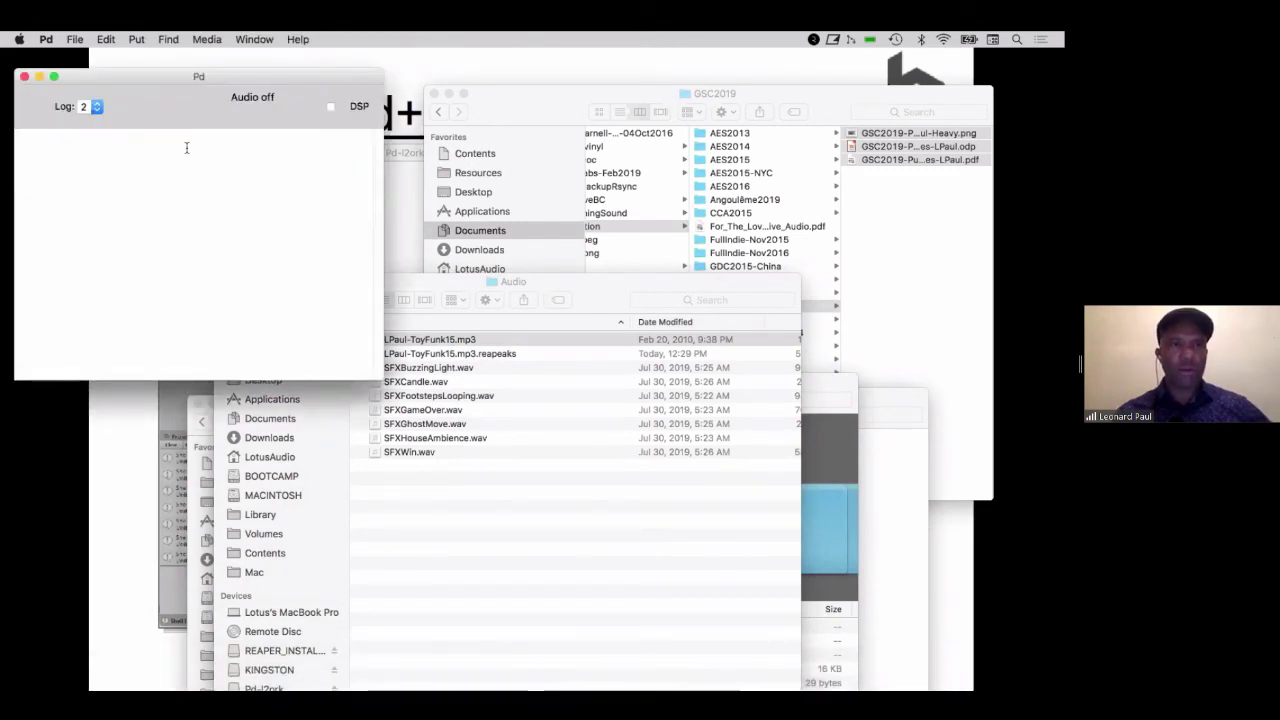
drag(127, 78, 191, 135)
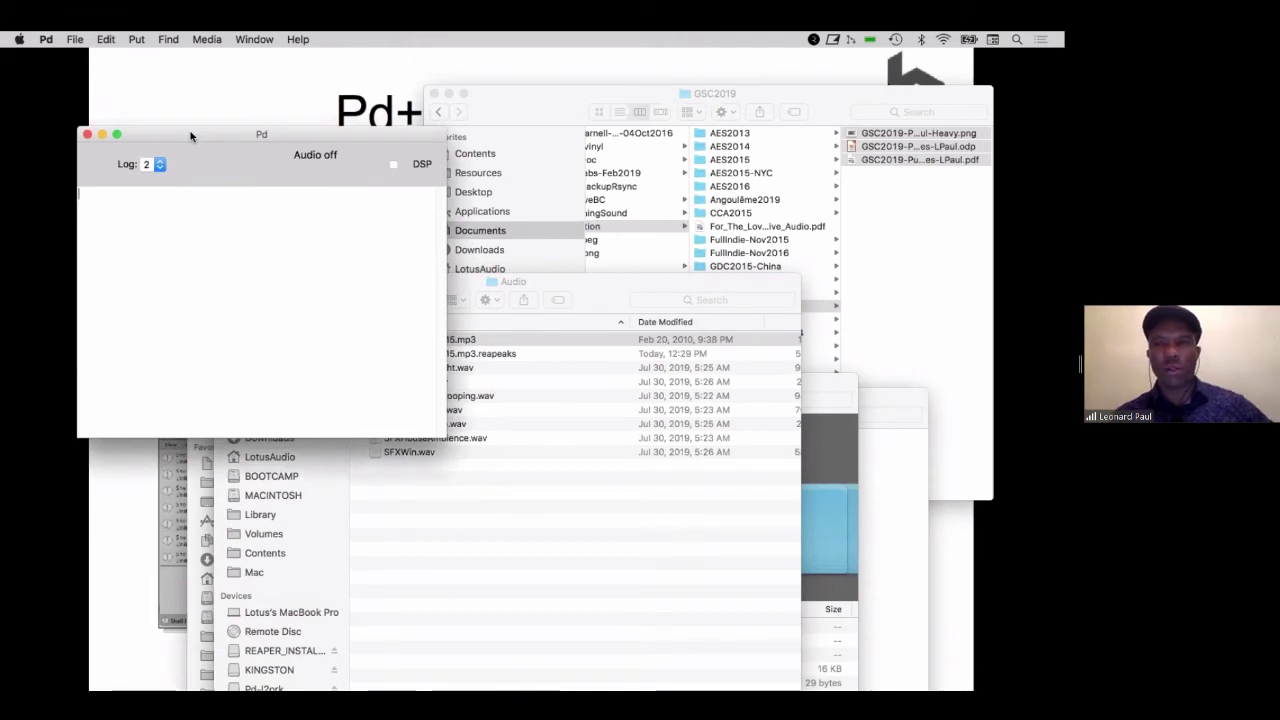
Step: Open the __Tanks.pd patch from the PureData folder inside the Tanks_PureData_Unity201920_SoVGA_Aug2019 project, found in the home folder's PureData directory
click(74, 39)
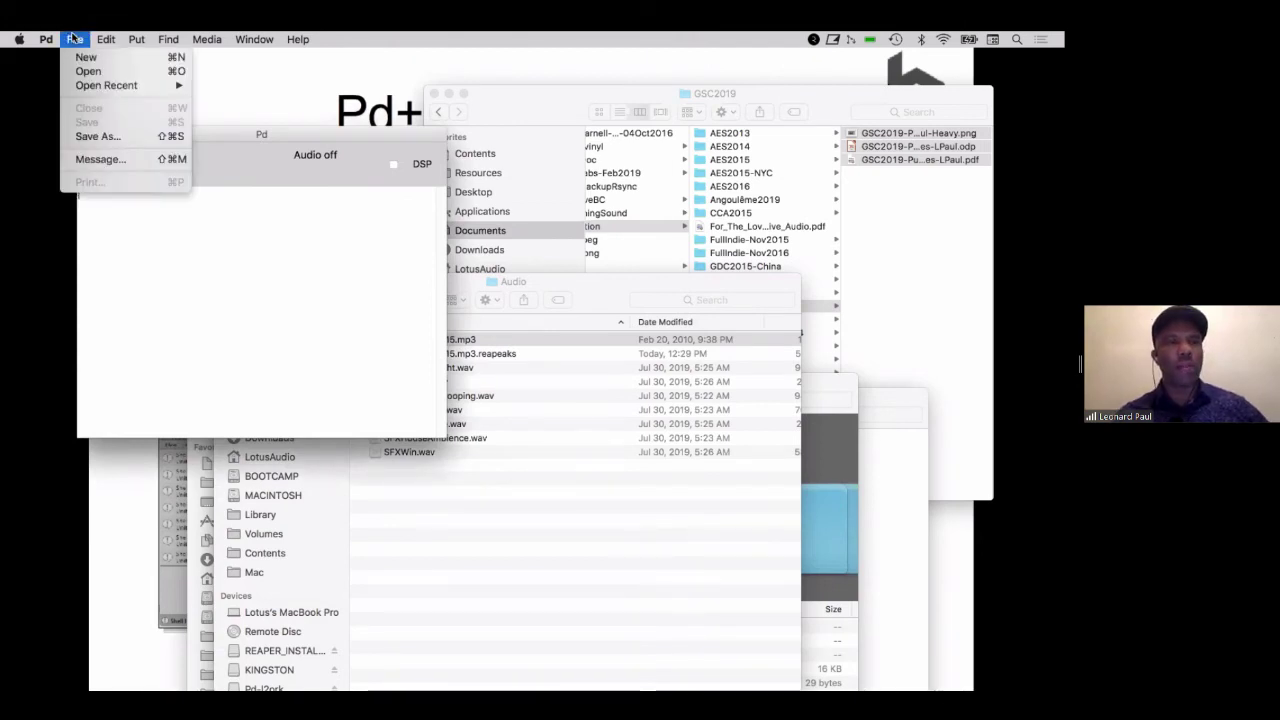
click(110, 75)
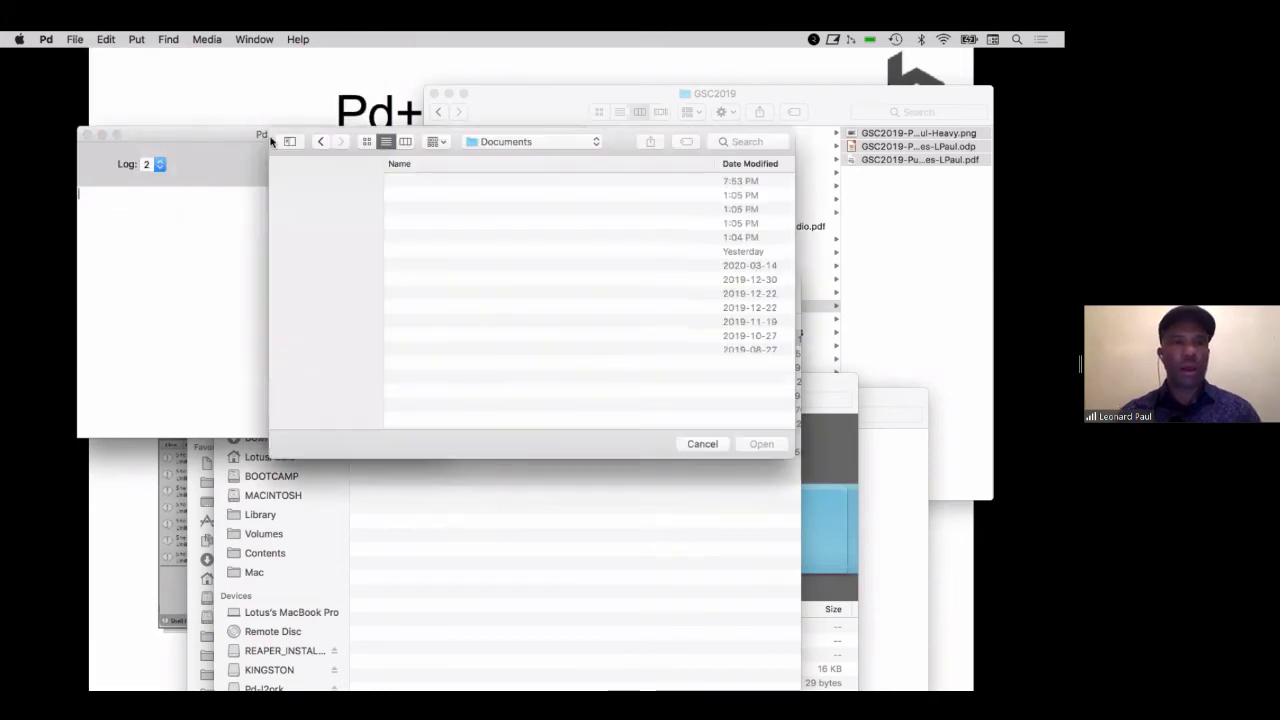
drag(622, 141, 441, 90)
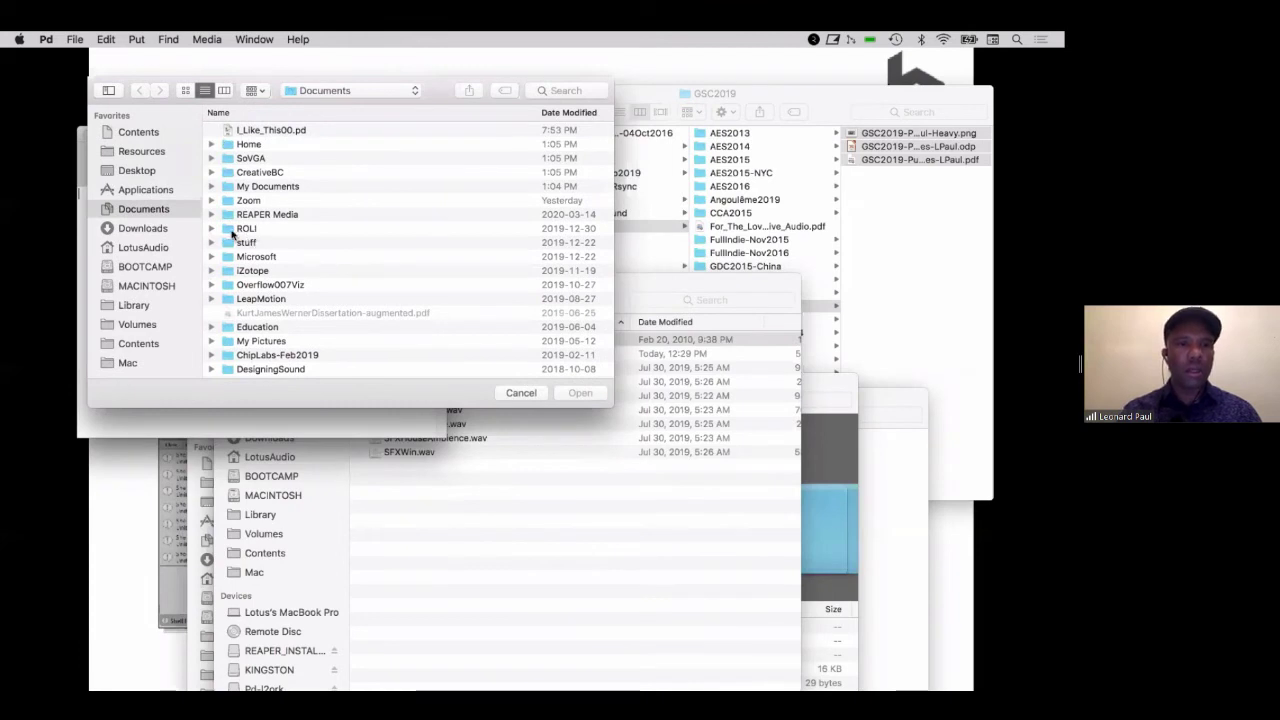
click(143, 247)
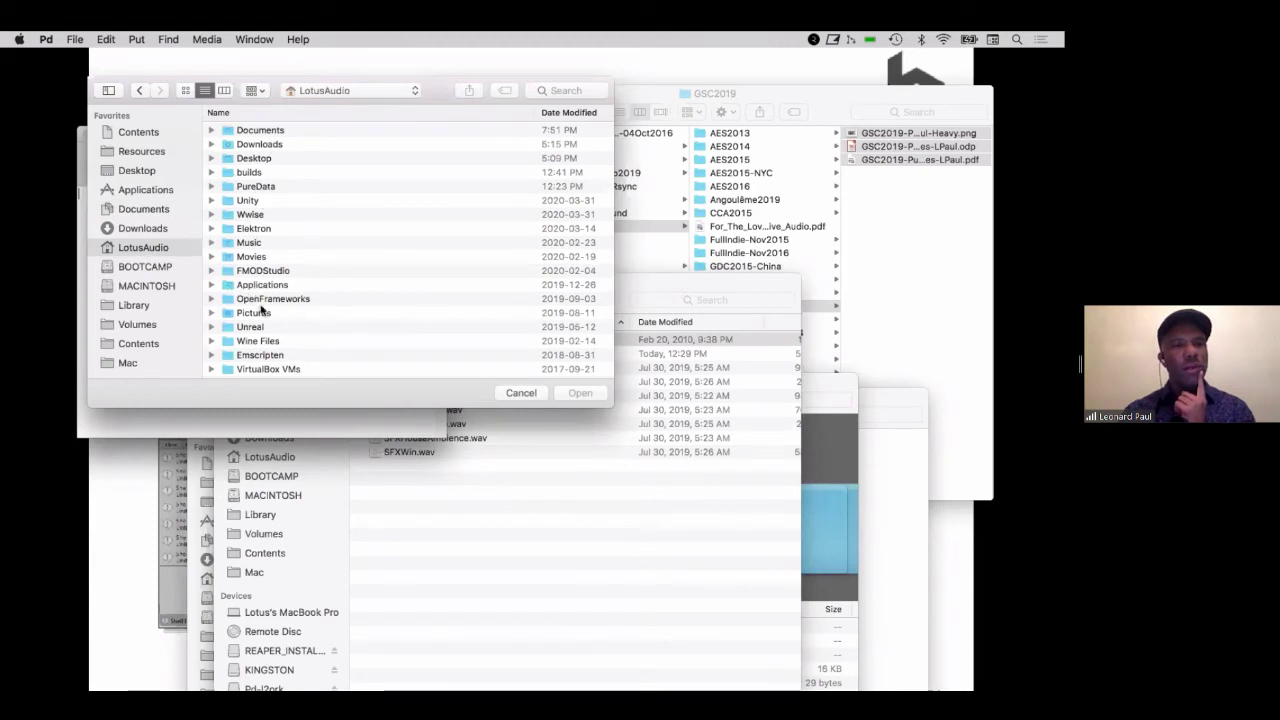
double_click(256, 187)
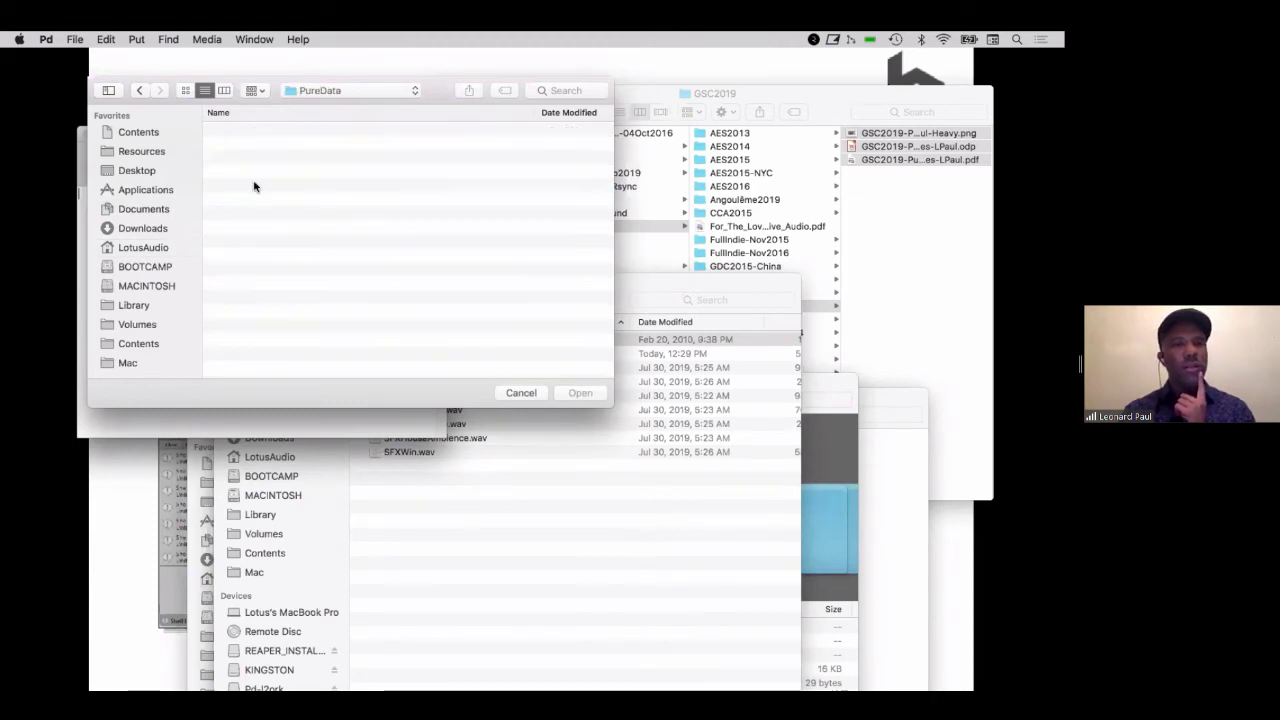
click(271, 149)
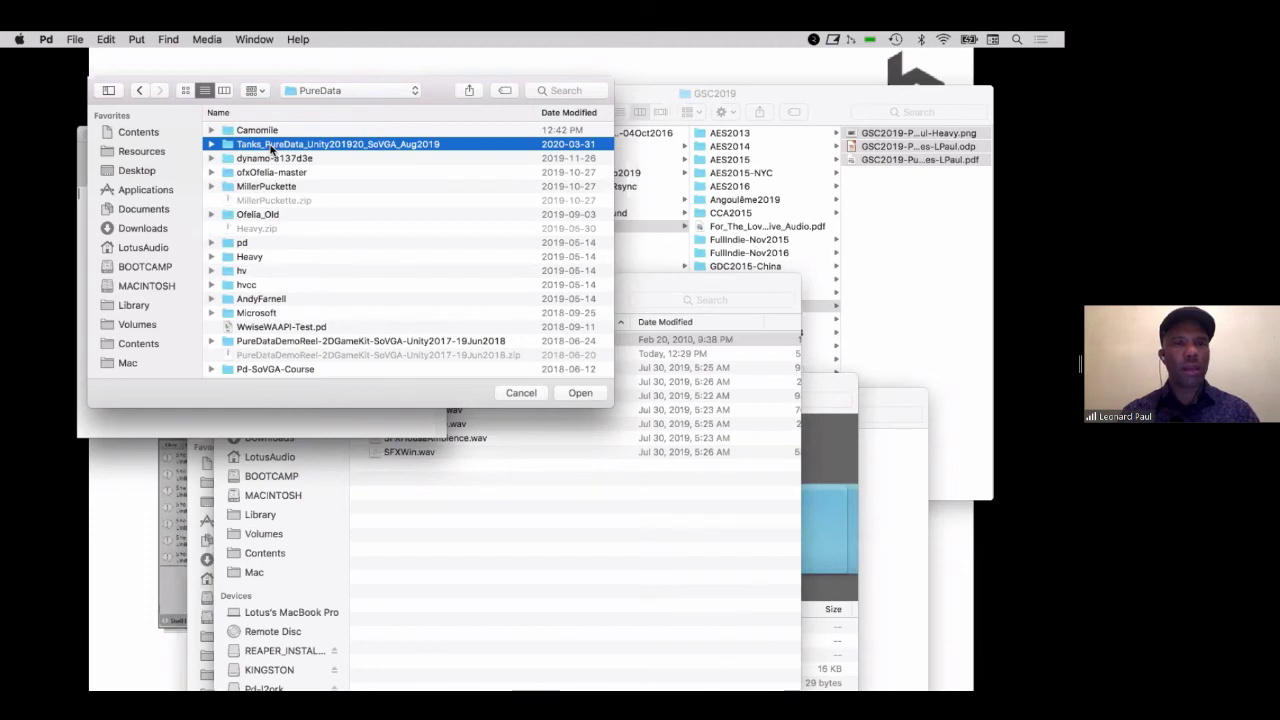
double_click(271, 148)
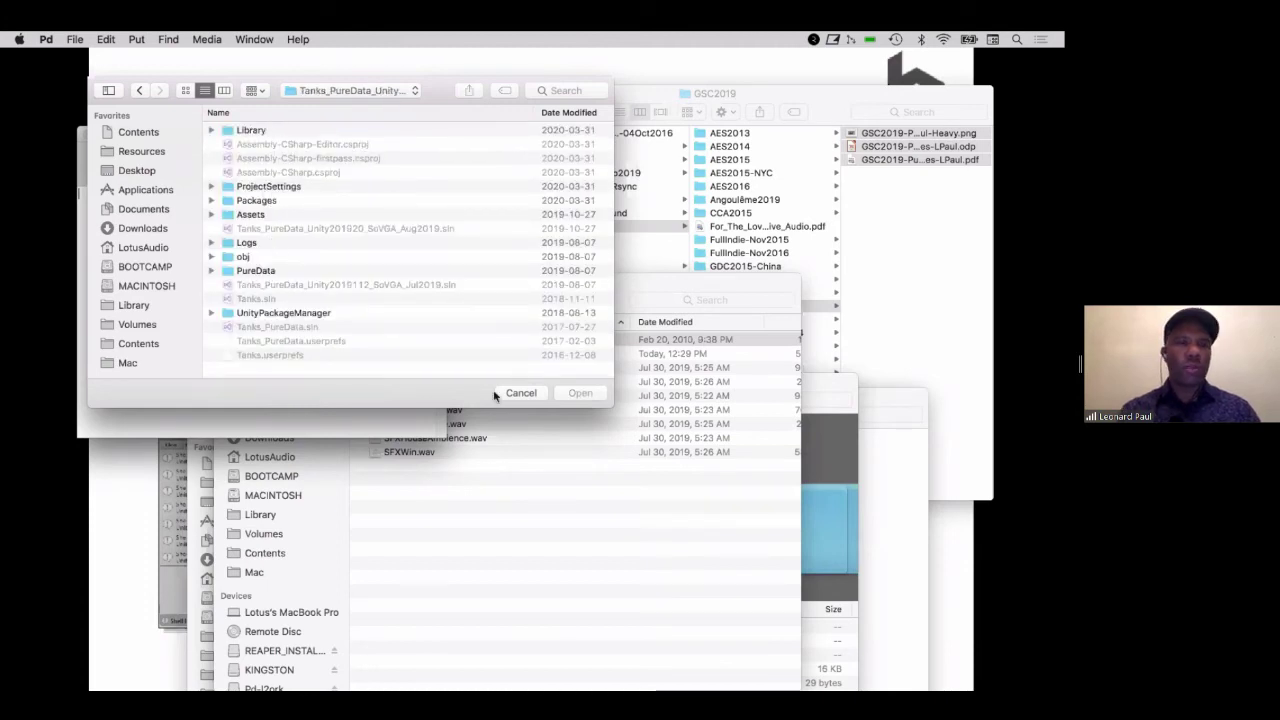
double_click(257, 271)
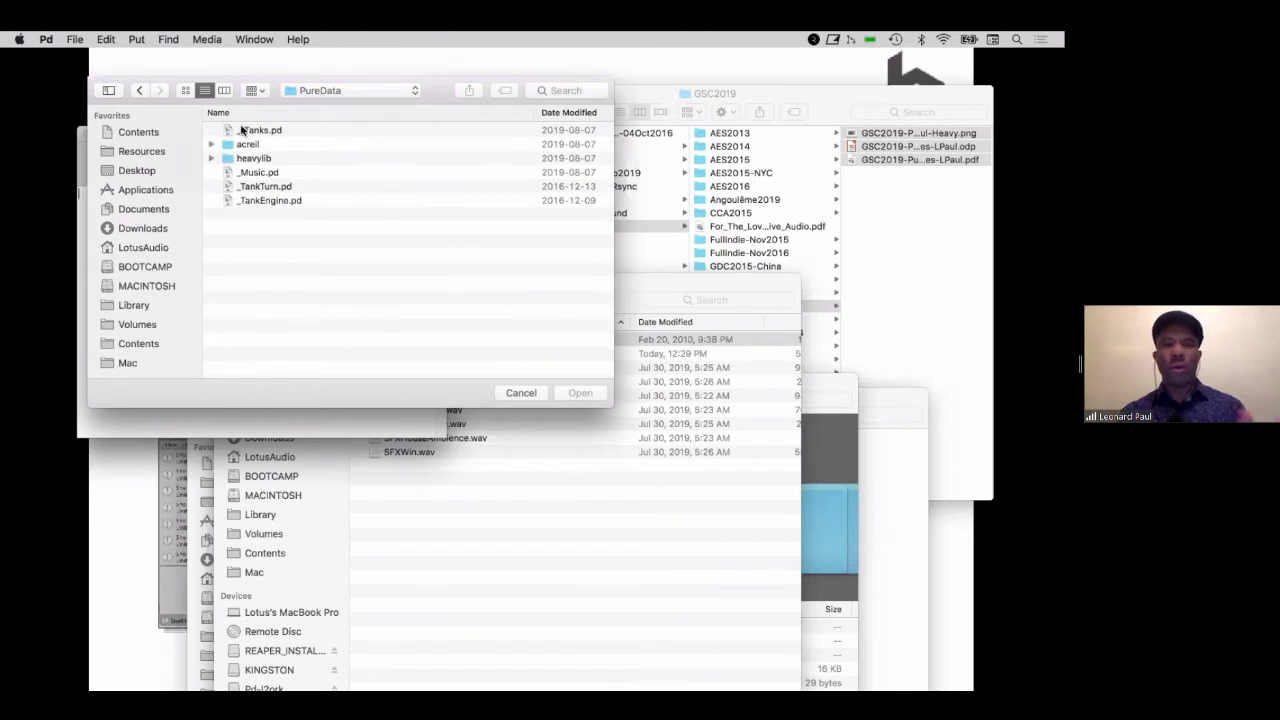
click(249, 133)
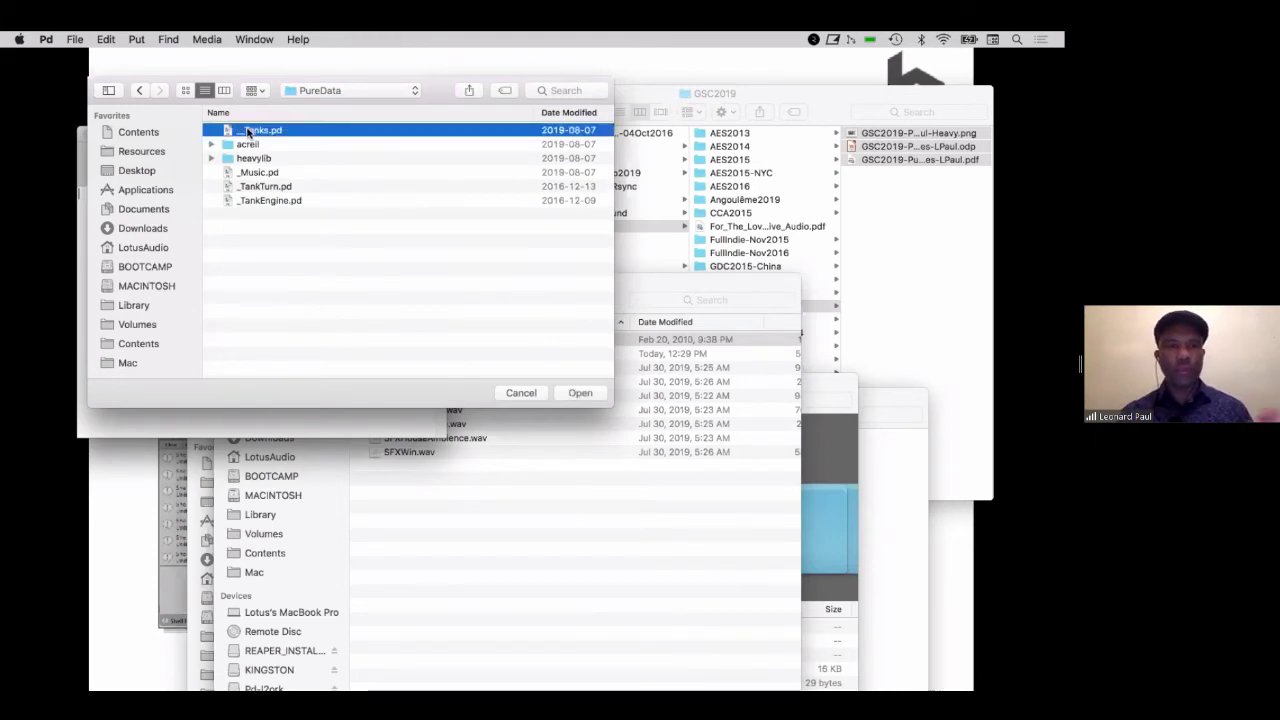
double_click(249, 133)
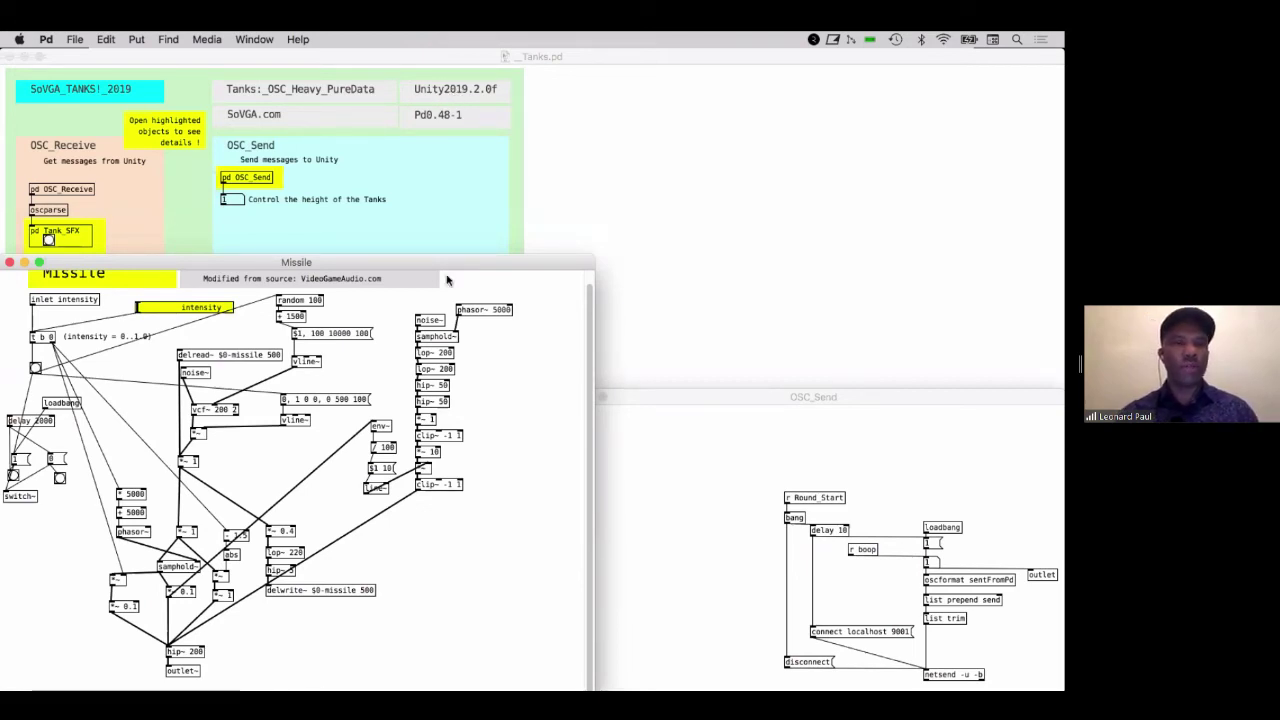
Step: Close the OSC_Send subpatch window and place the Missile subpatch window over the main Tanks patch
drag(321, 271, 396, 156)
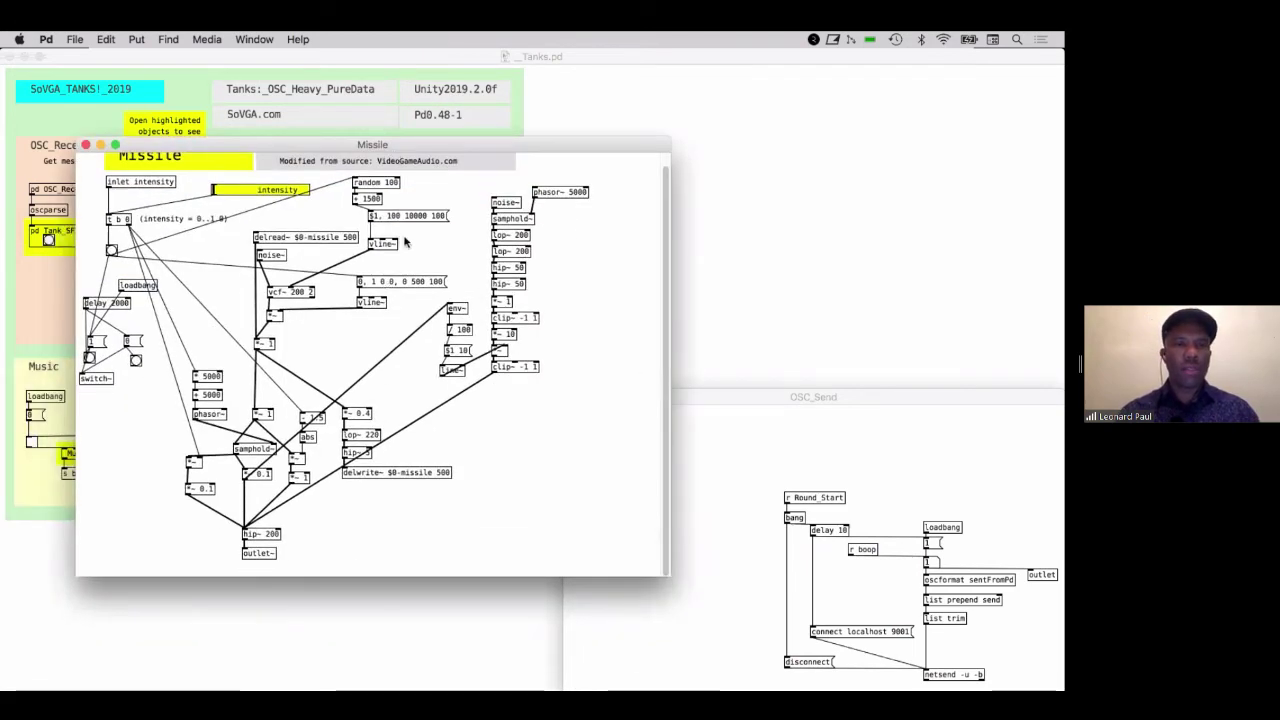
scroll(452, 250, up, 1)
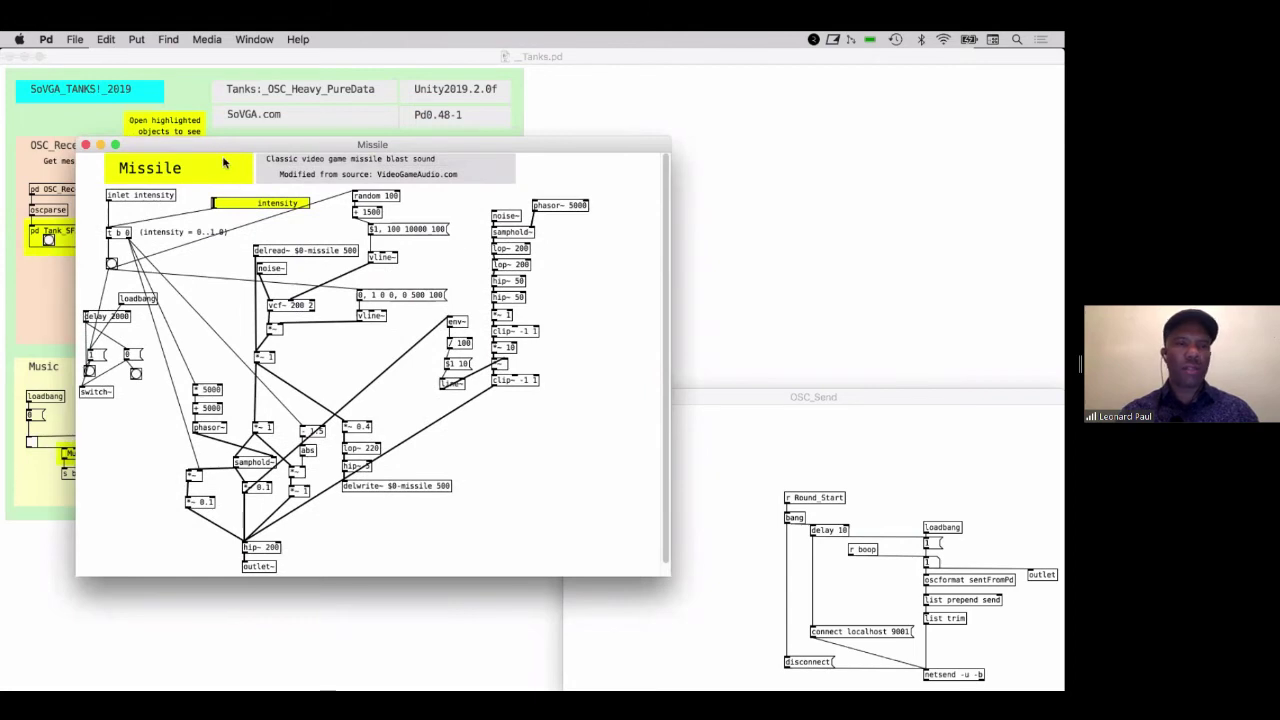
drag(229, 157, 159, 358)
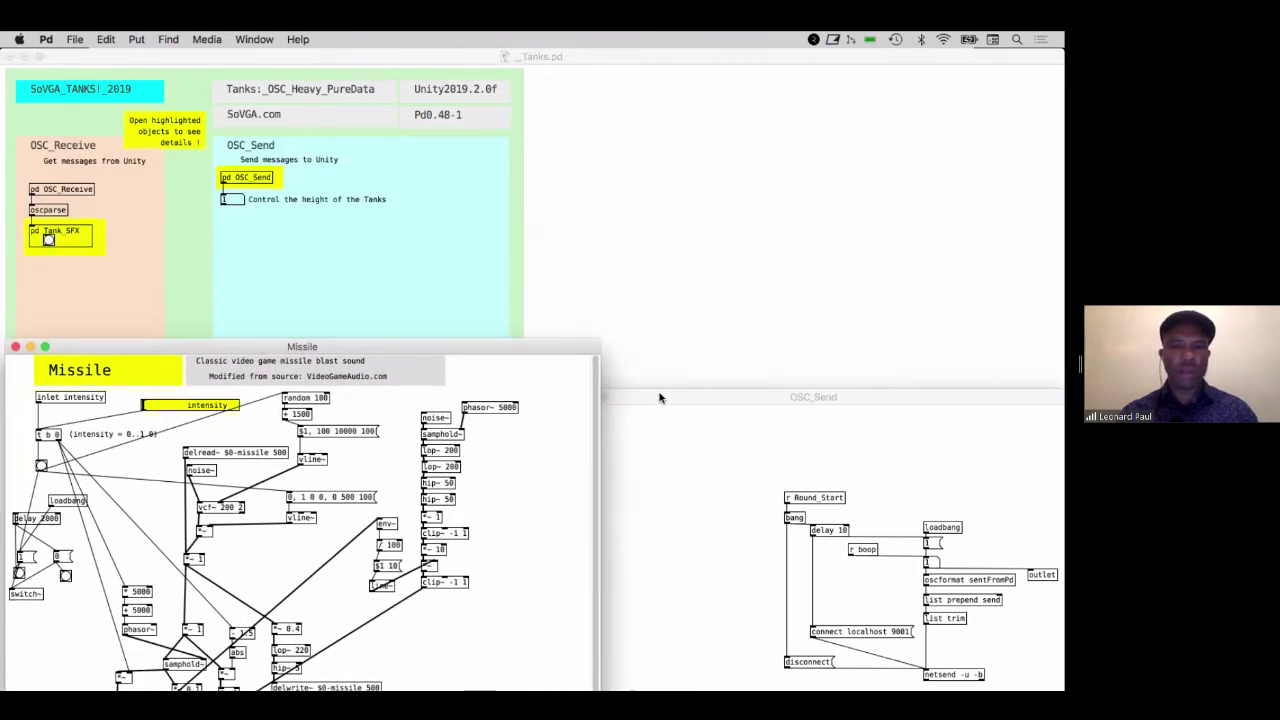
drag(657, 397, 408, 216)
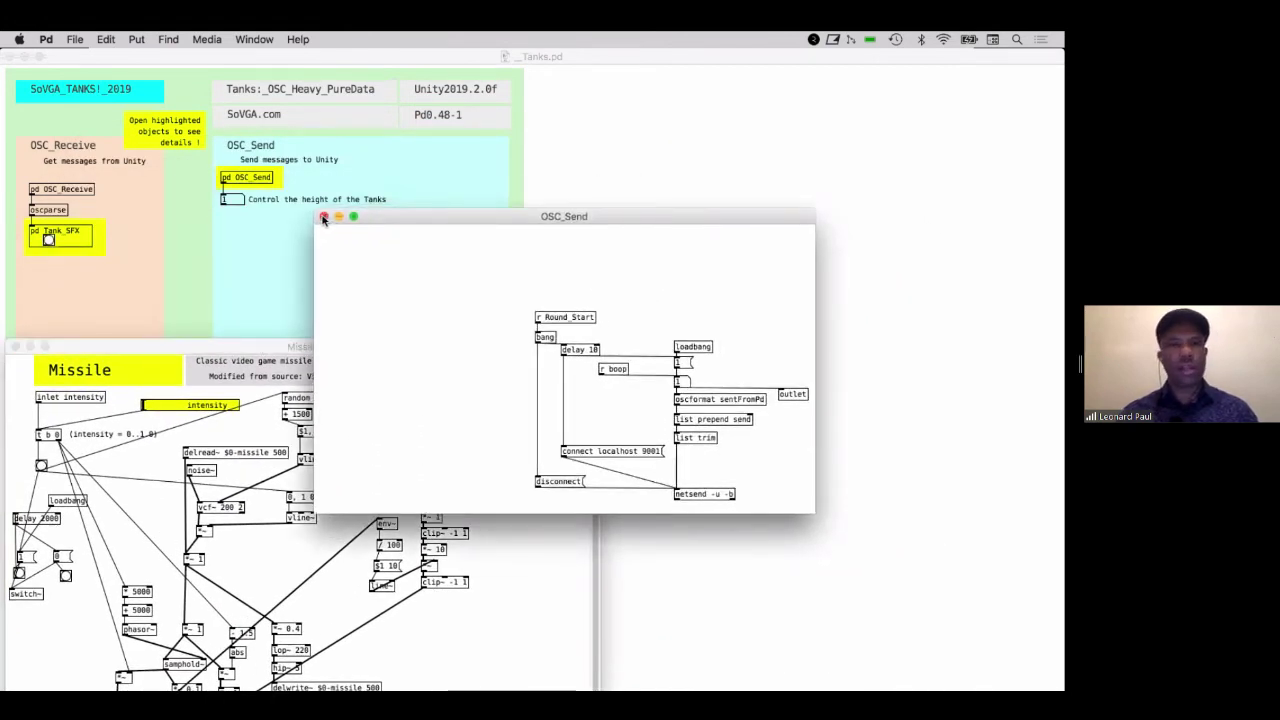
click(323, 218)
drag(250, 347, 332, 207)
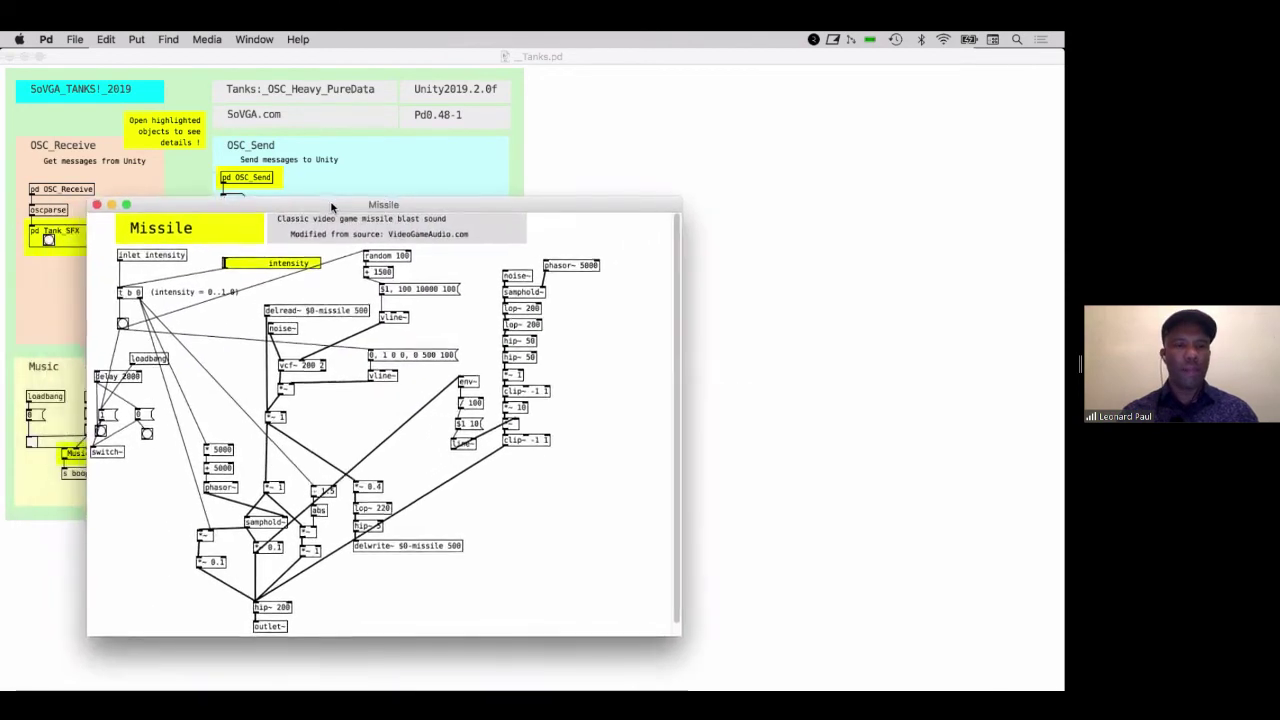
Step: Launch Unity Hub through a system-wide search for "hub" and open the Tanks_PureData_Unity201920_SoVGA_Aug2019 project
key(super+space)
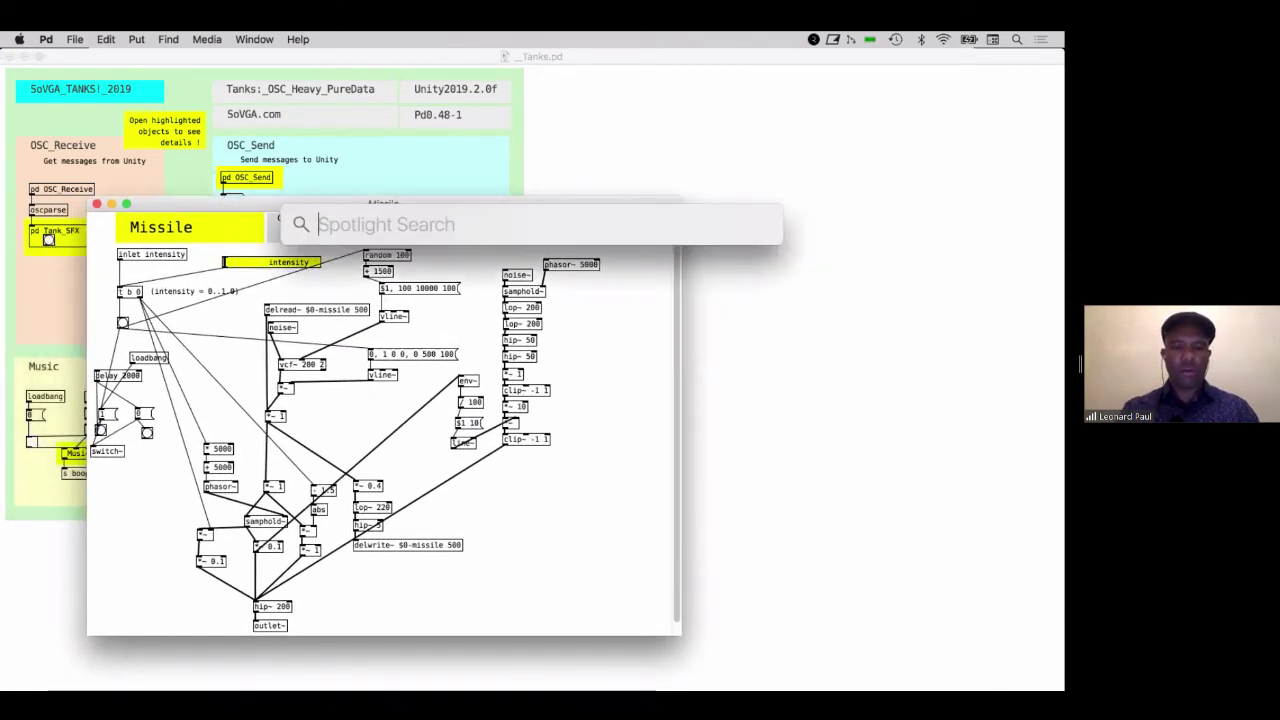
text(hub)
key(Return)
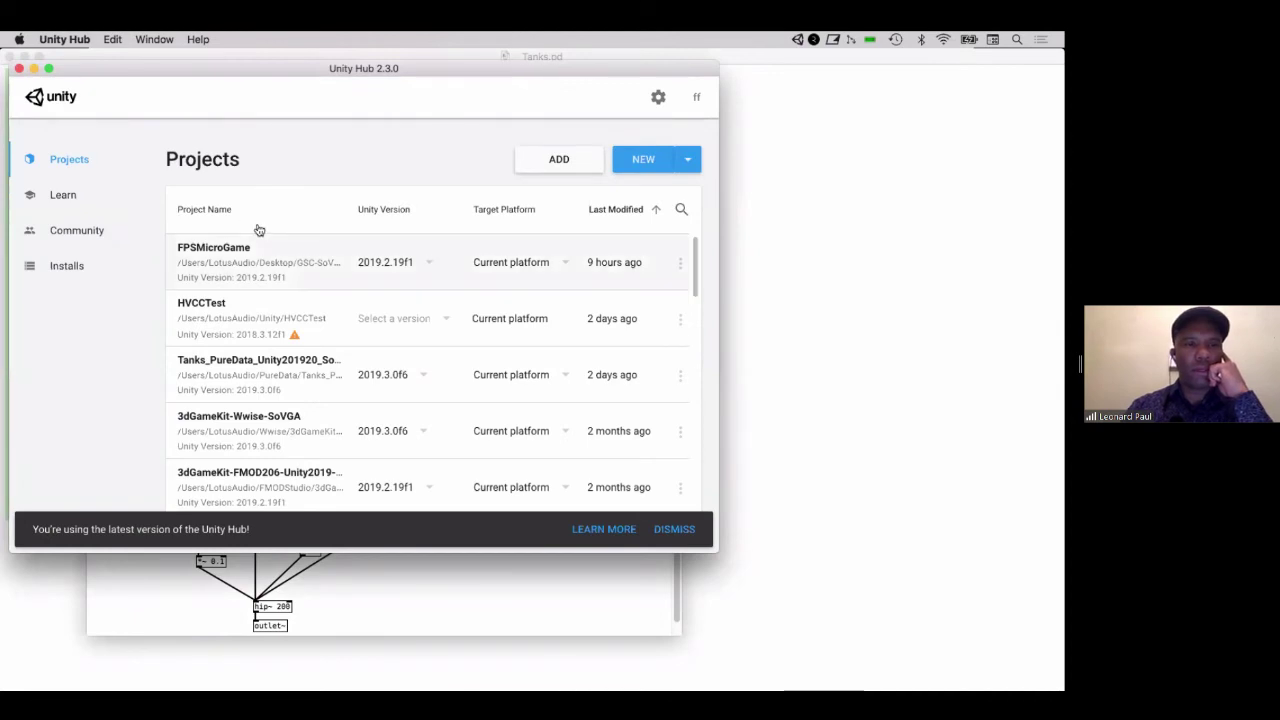
click(266, 372)
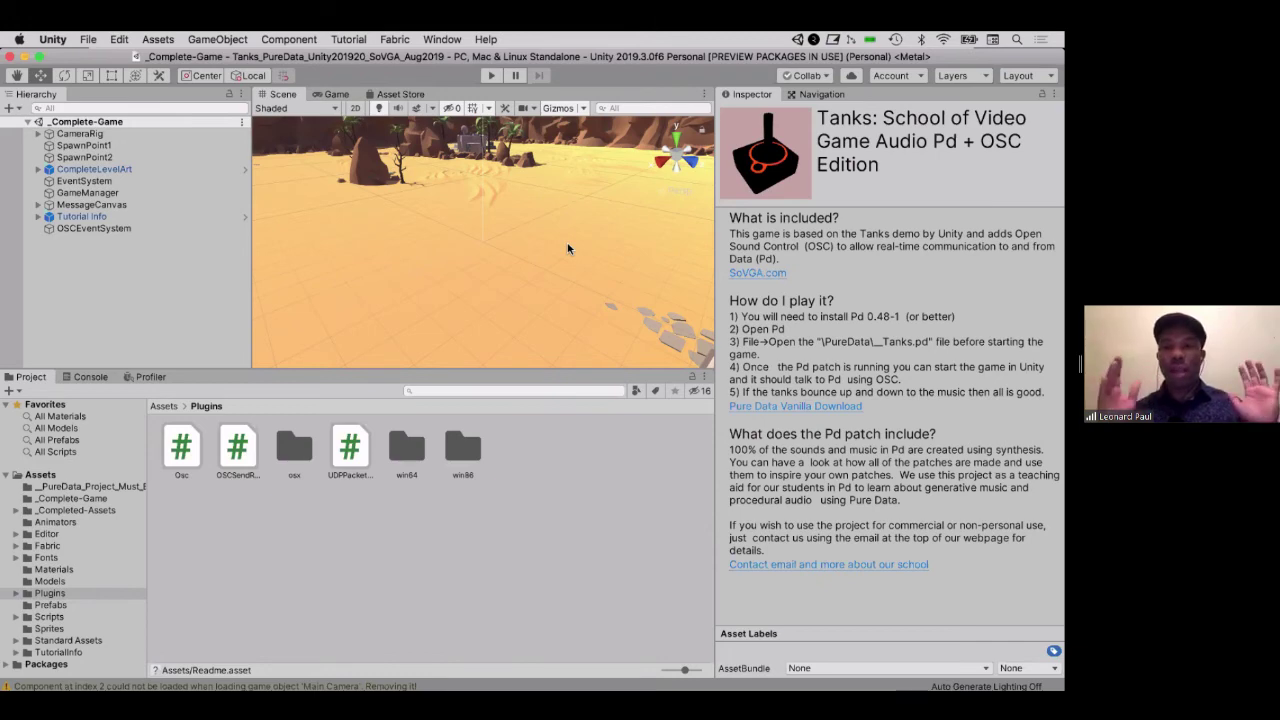
Step: Run the Tanks game in Unity and undock the Game view into its own enlarged floating window
click(492, 76)
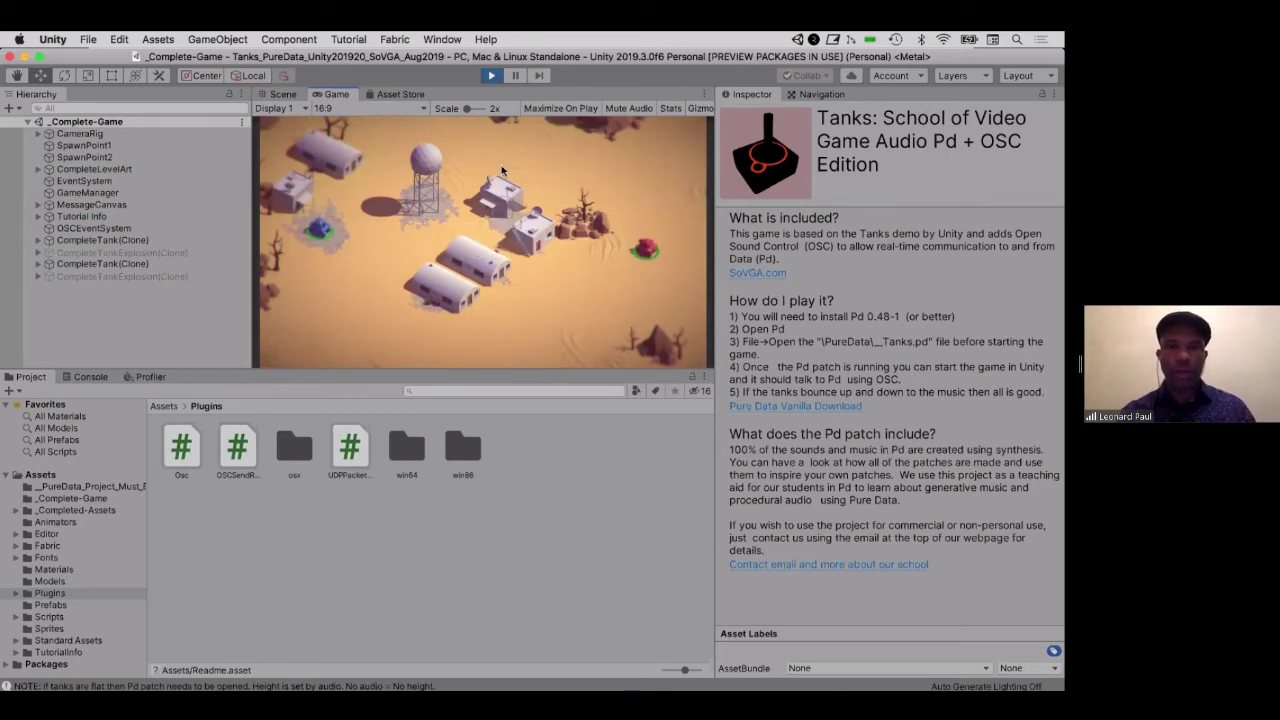
double_click(336, 94)
drag(334, 37, 453, 250)
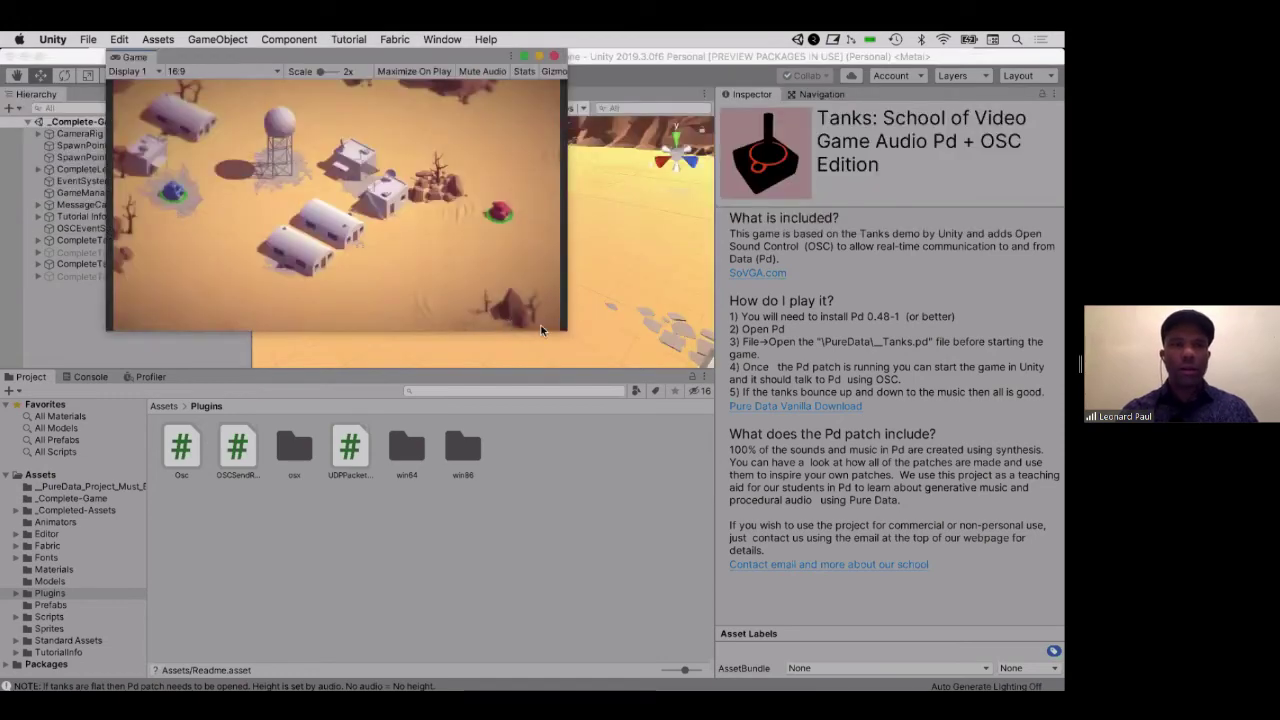
drag(565, 330, 826, 553)
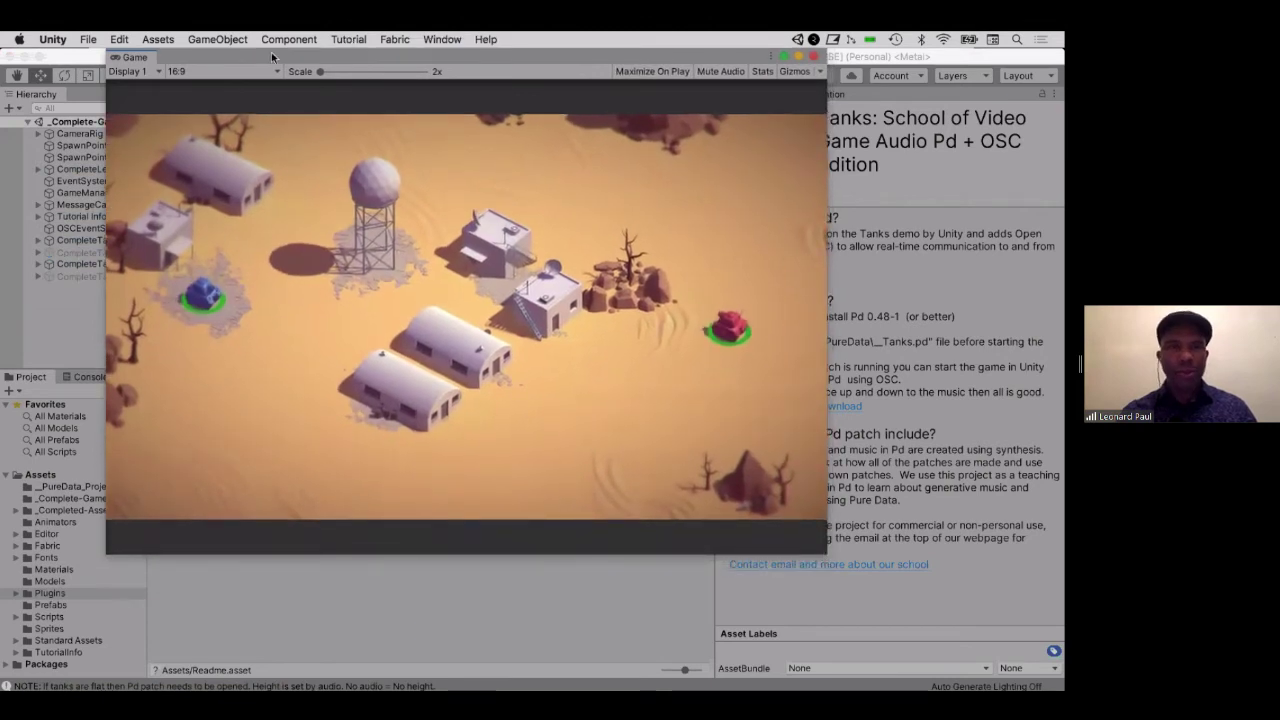
Step: Reposition the floating Game window and drive the blue tank forward from its spawn point to the radar tower
drag(265, 50, 196, 77)
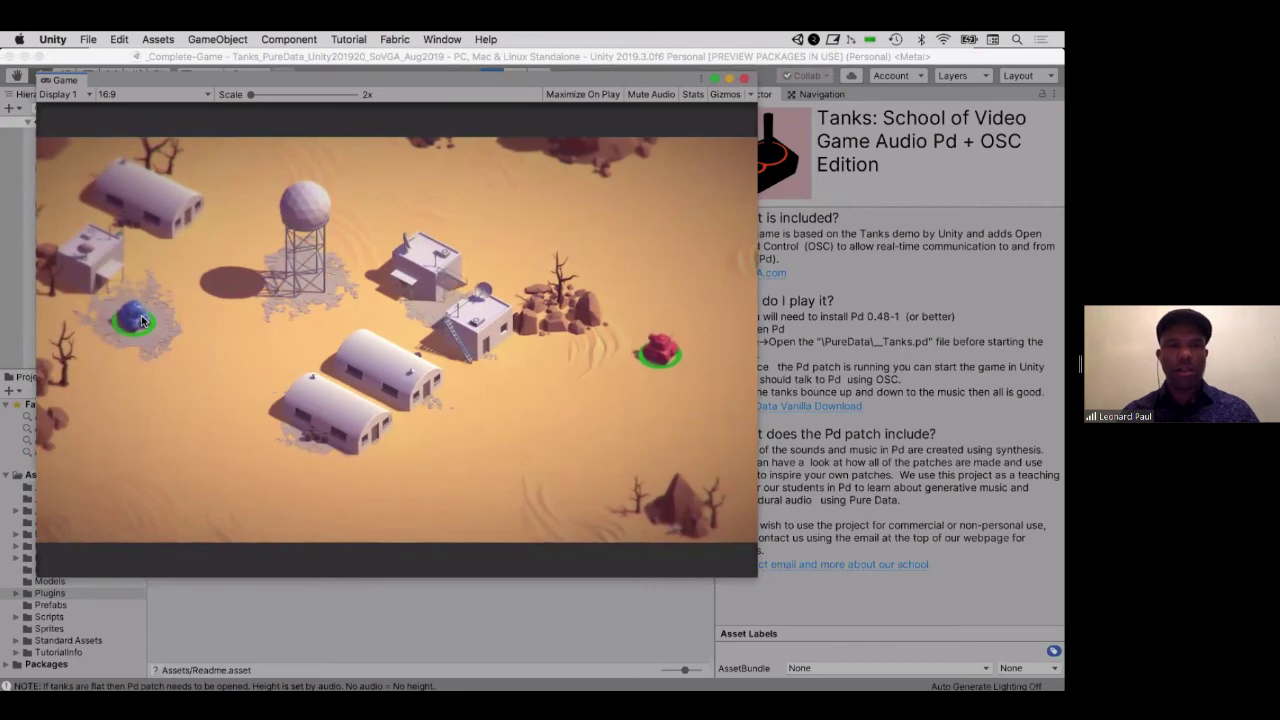
key(w)
key(w)
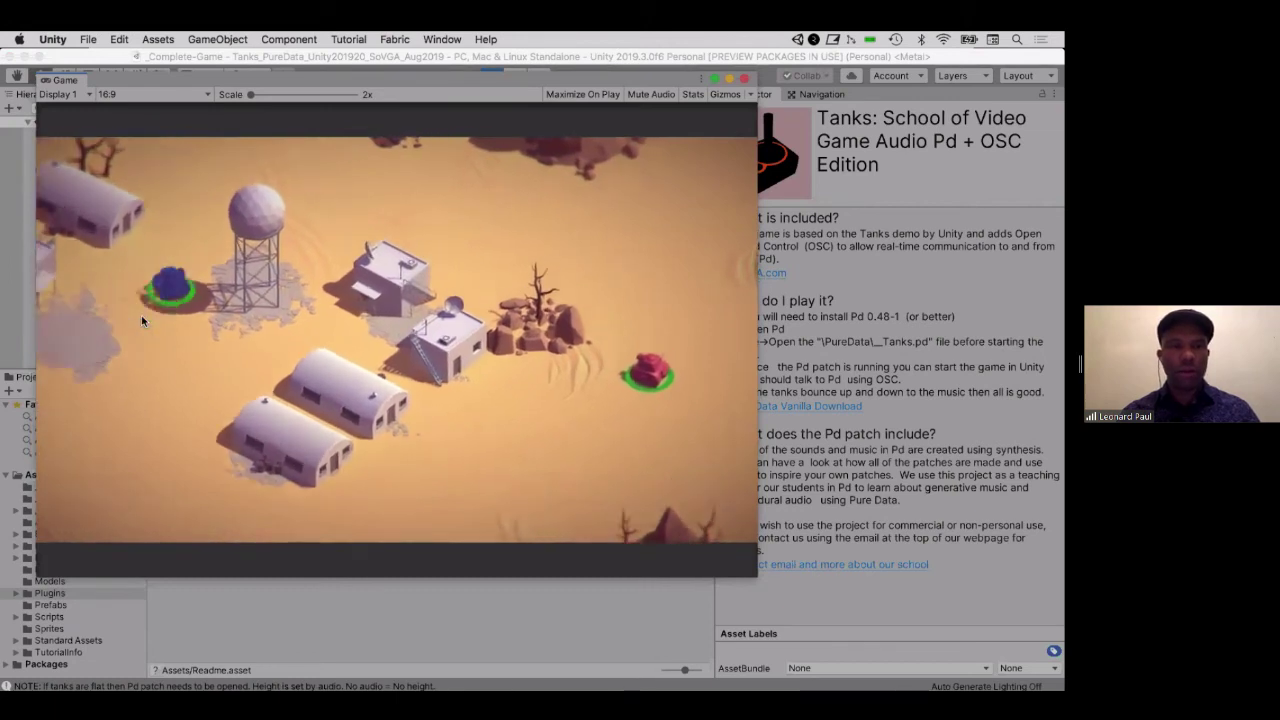
key(w)
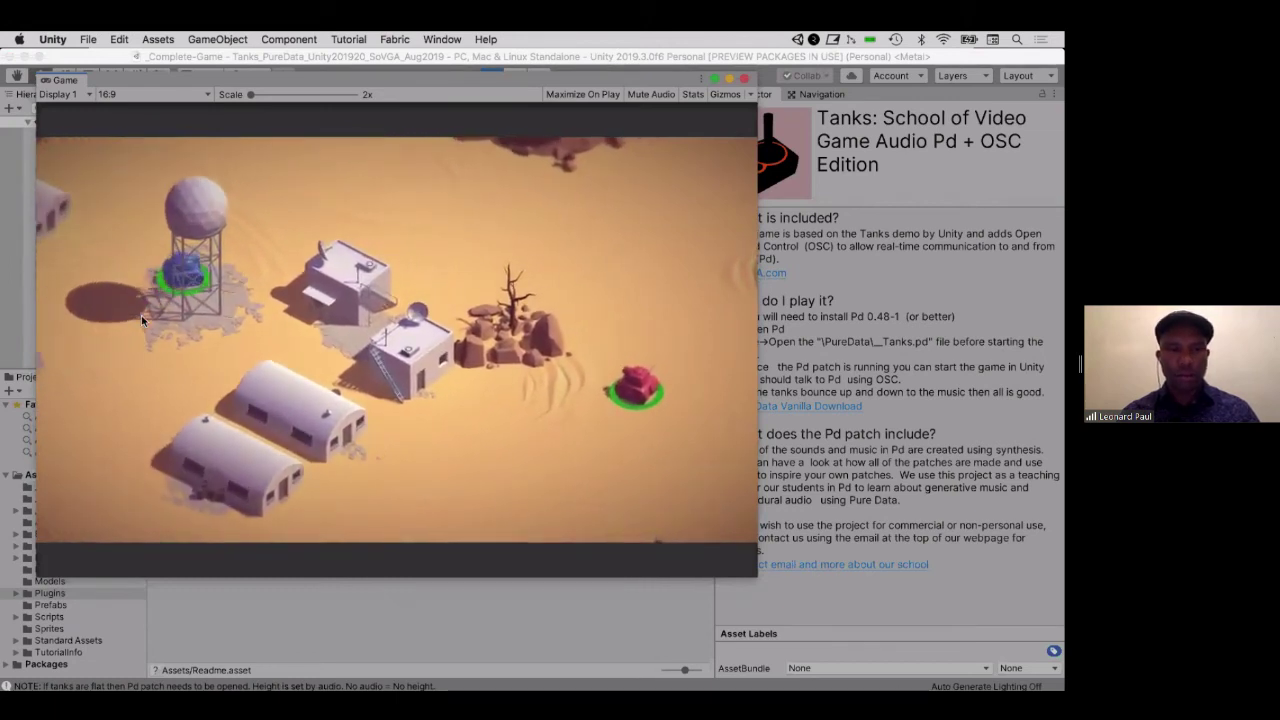
key(w)
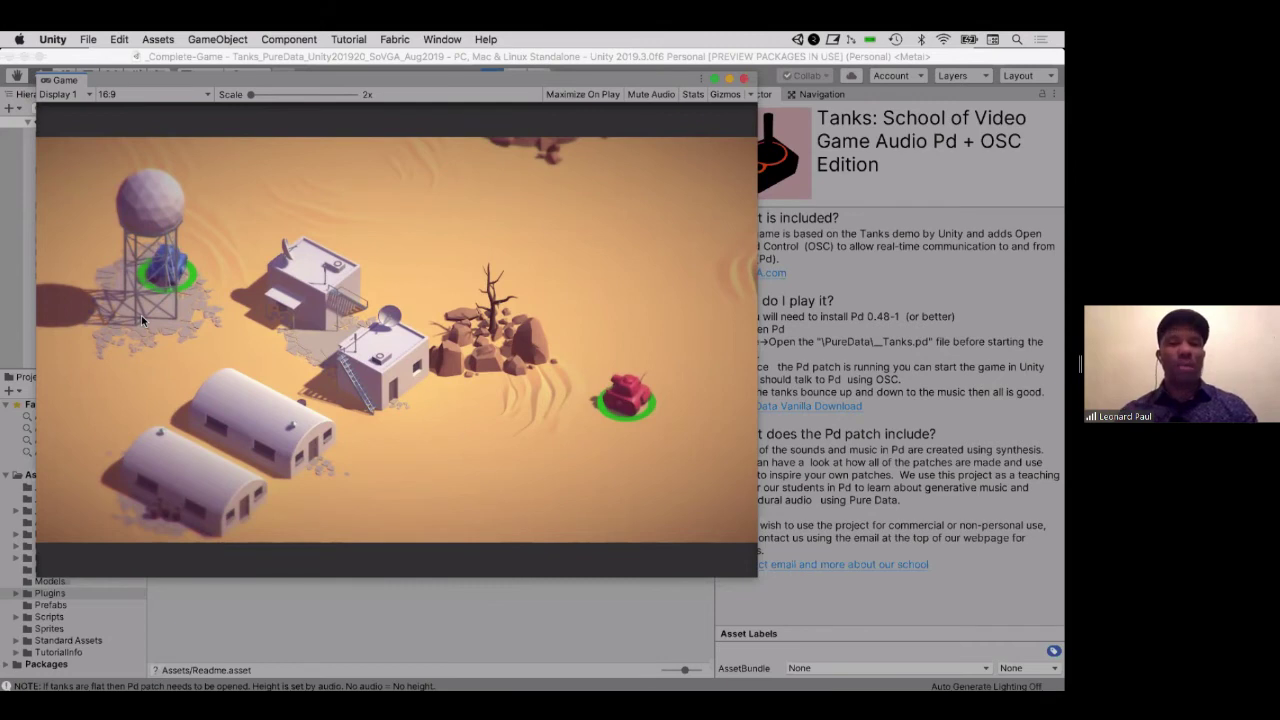
Step: Turn the blue tank away from the radar tower and drive it around the hangars toward the red tank
key(a)
key(w)
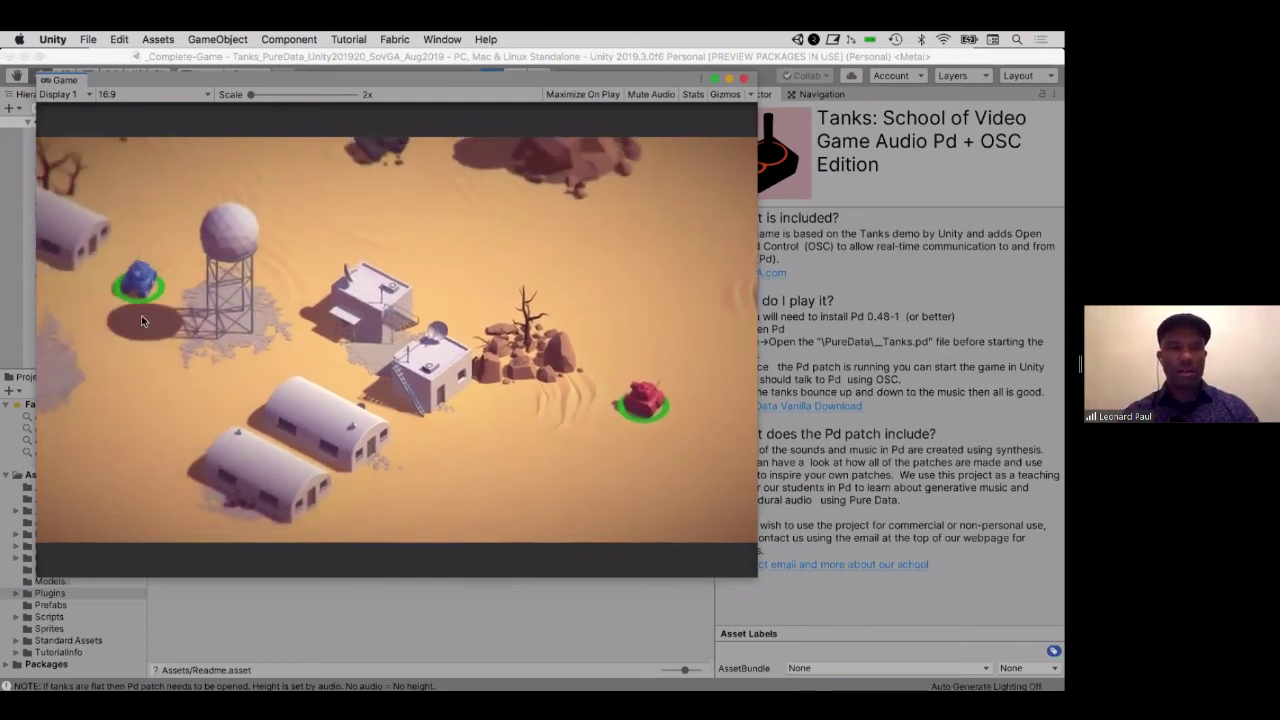
key(w)
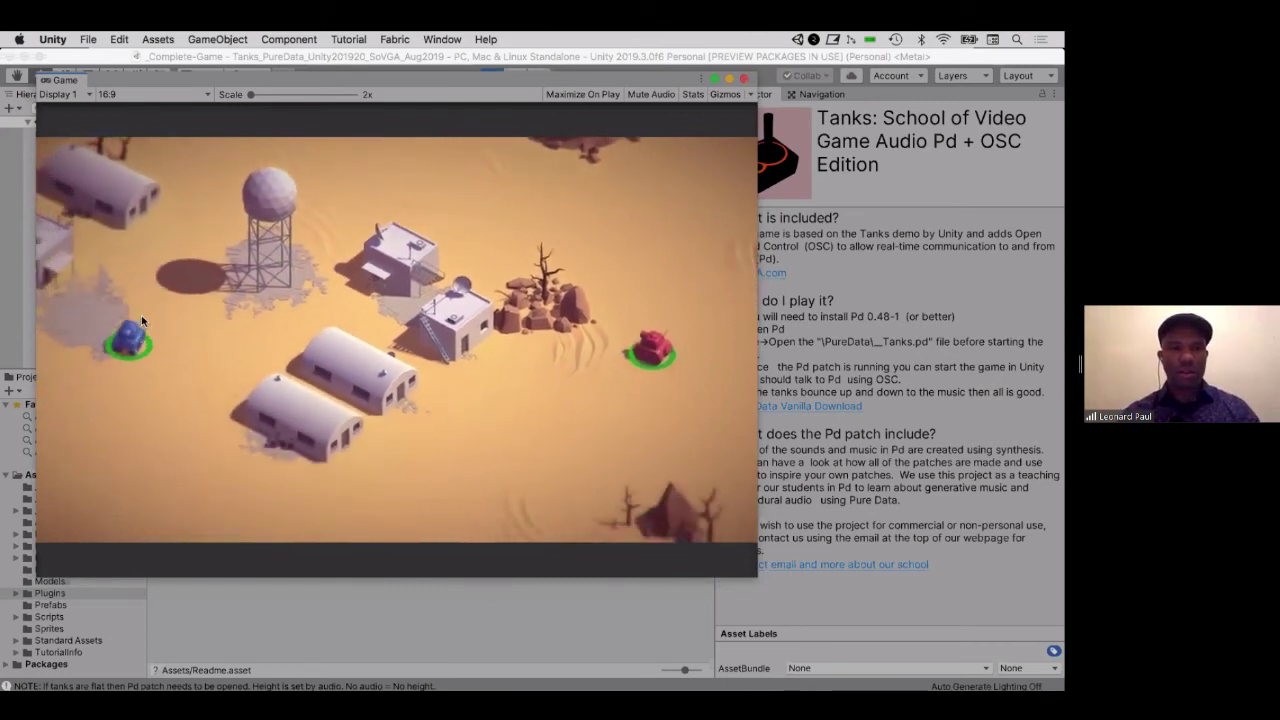
key(w)
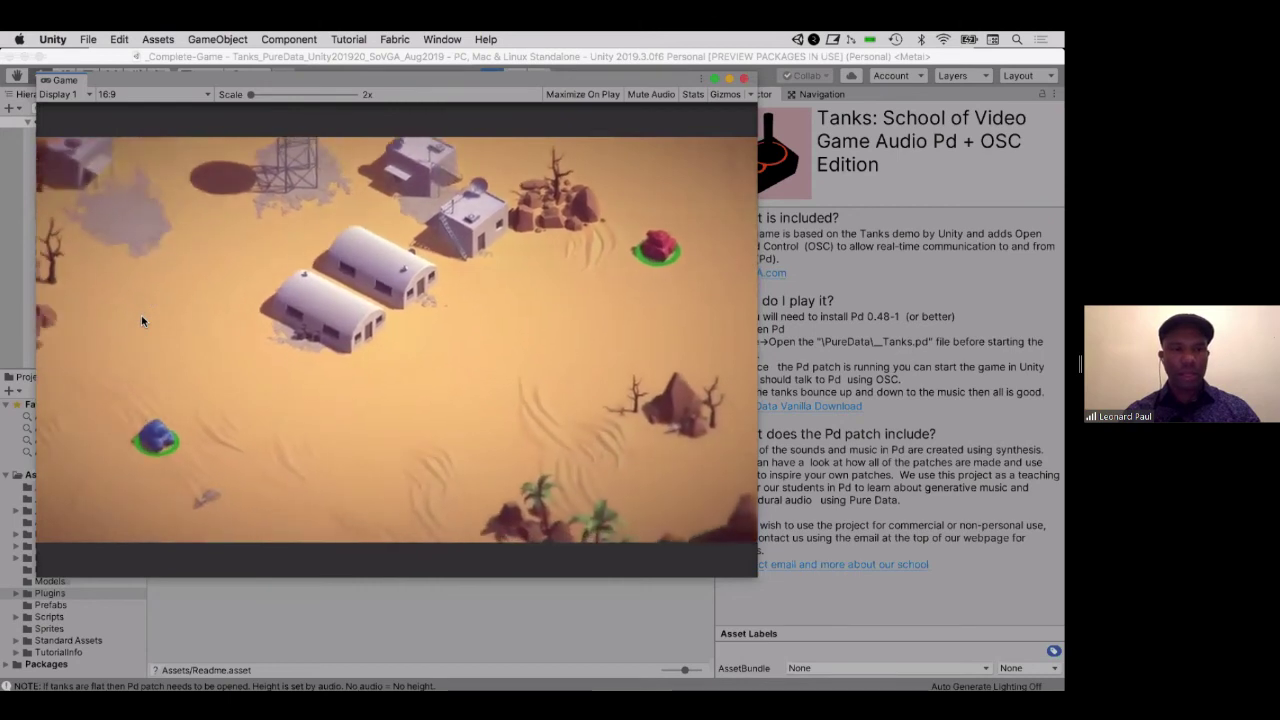
key(w)
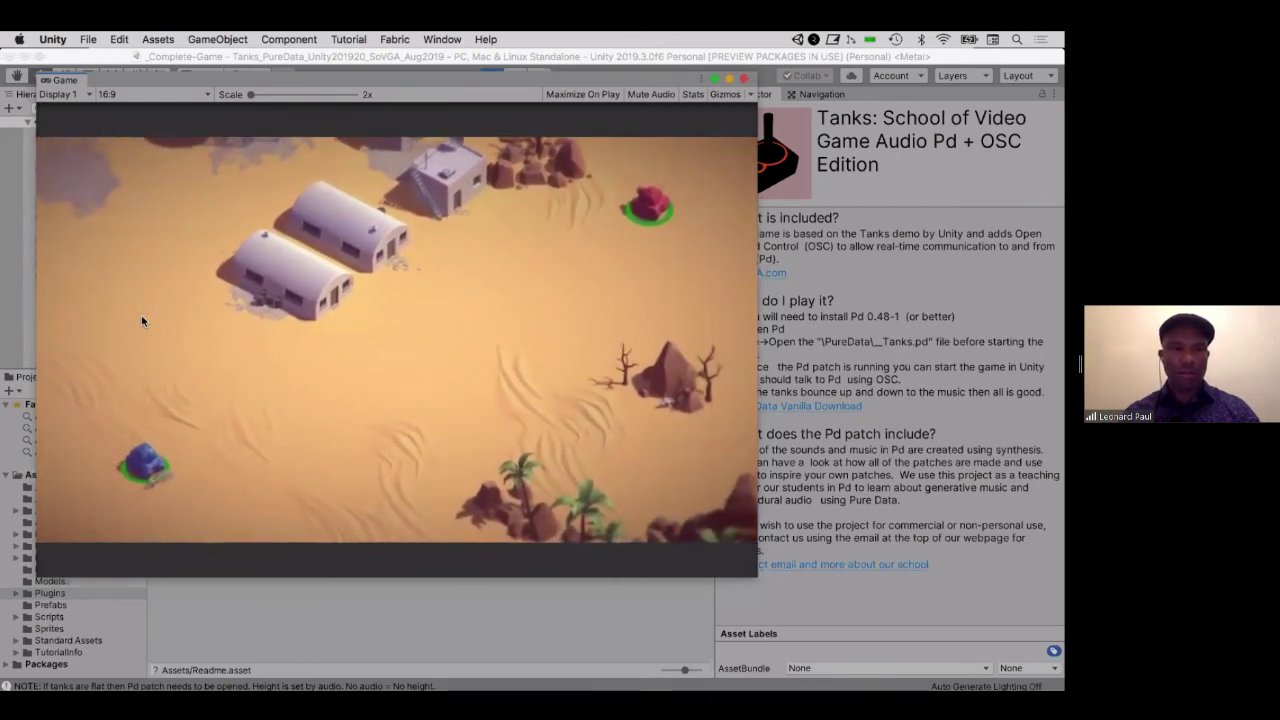
key(w)
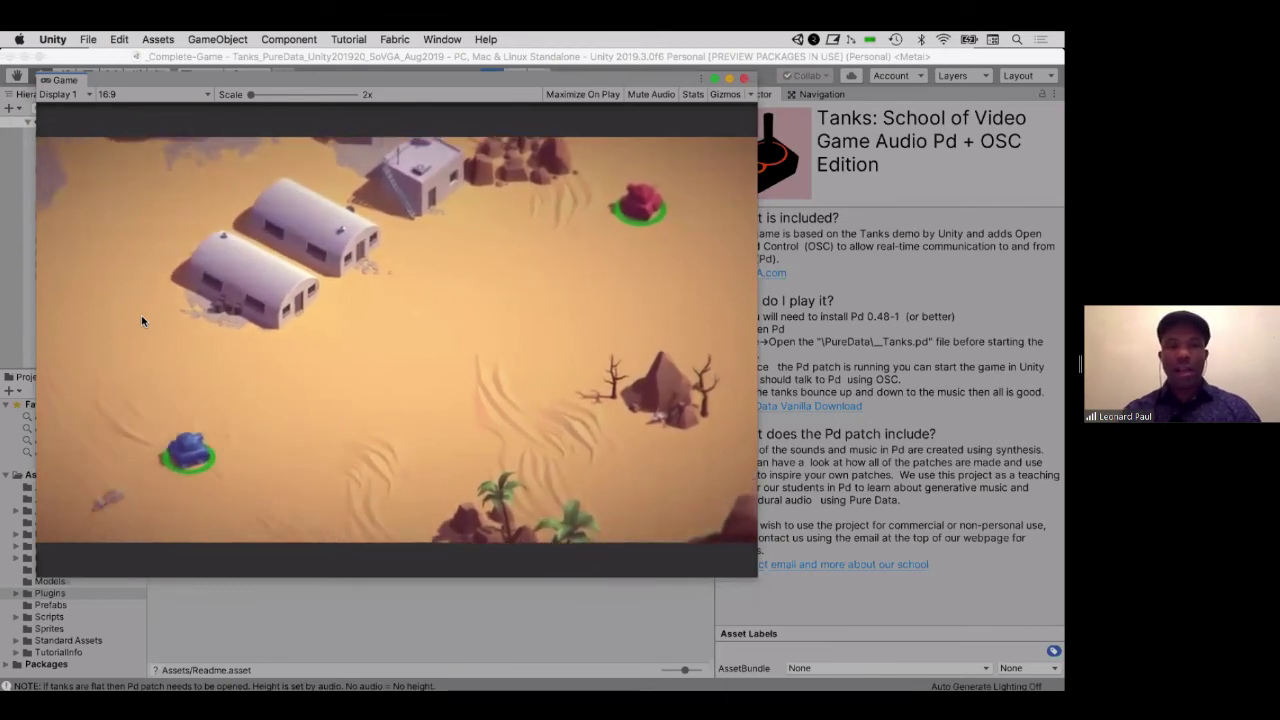
key(w)
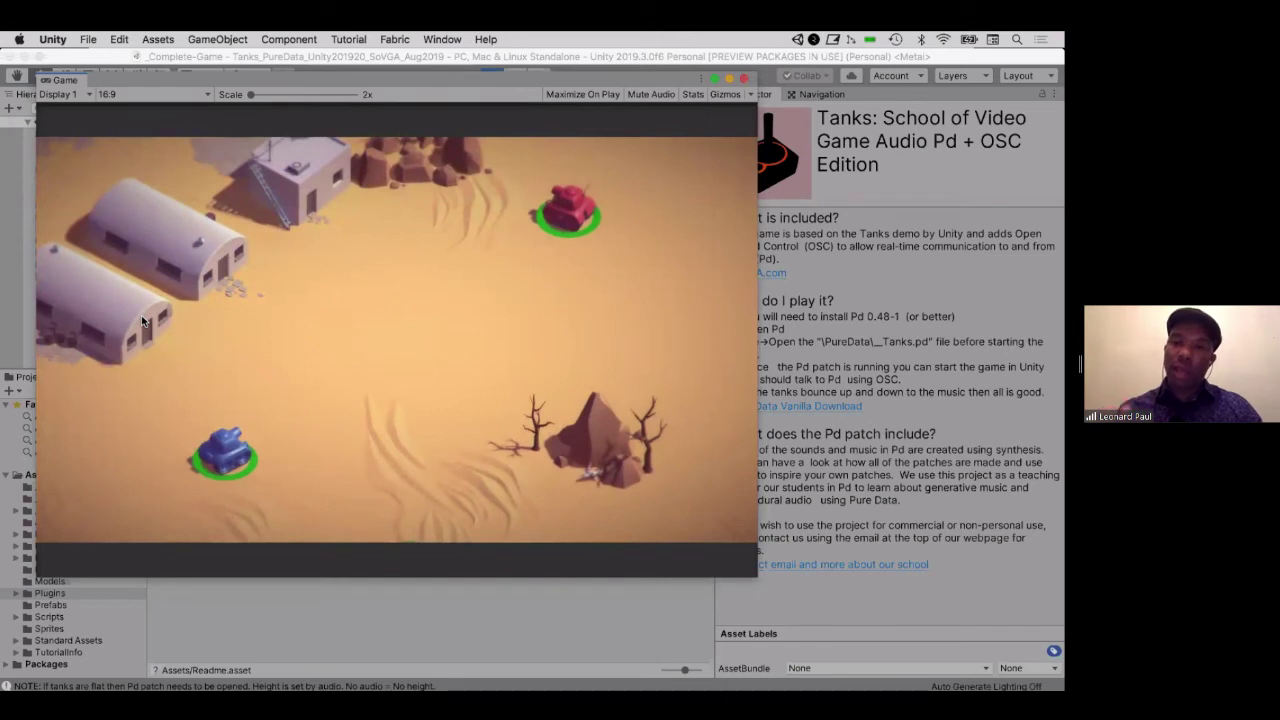
key(w)
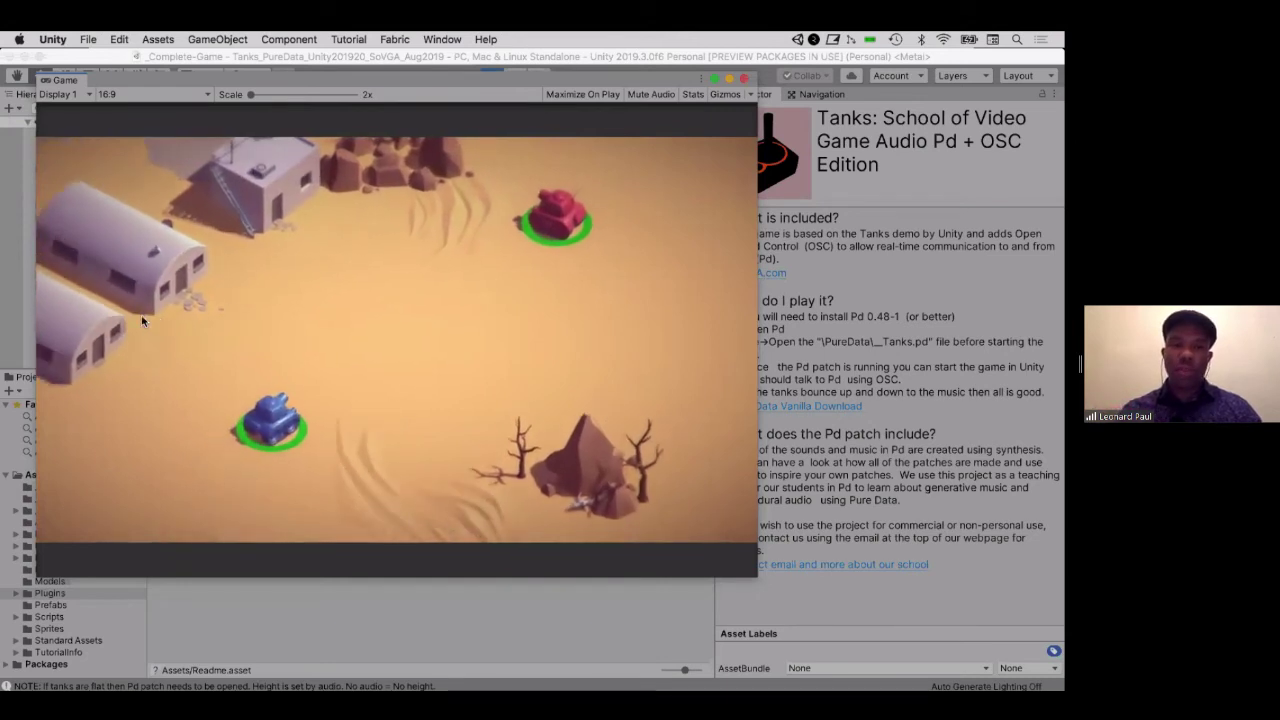
key(w)
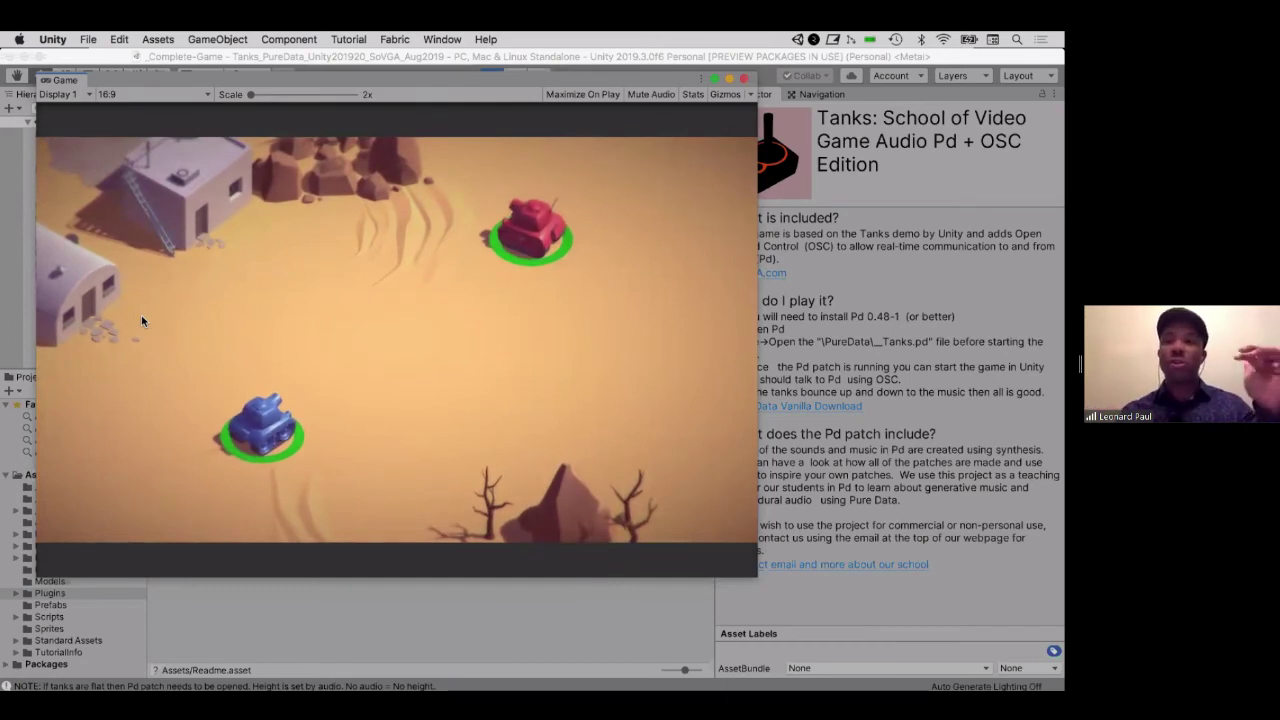
Step: Drive the blue tank past the rocks toward the oil pumps and fire several shells at the red tank
key(space)
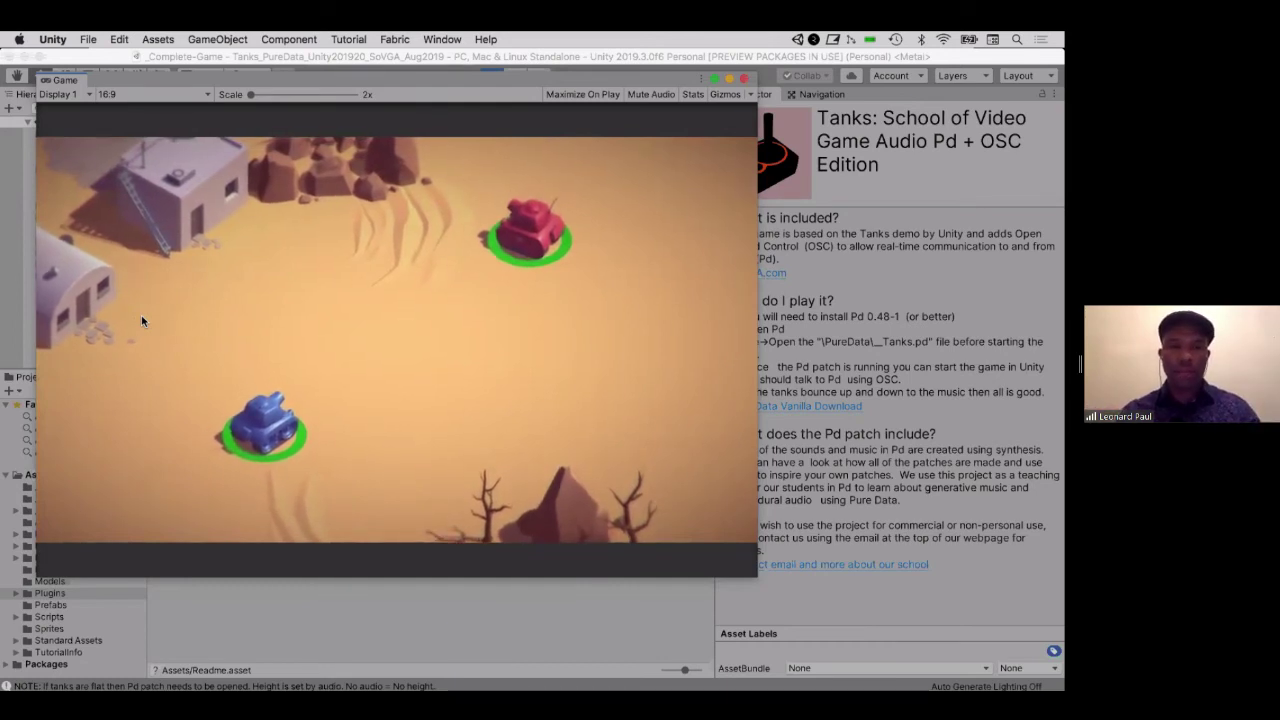
key(w)
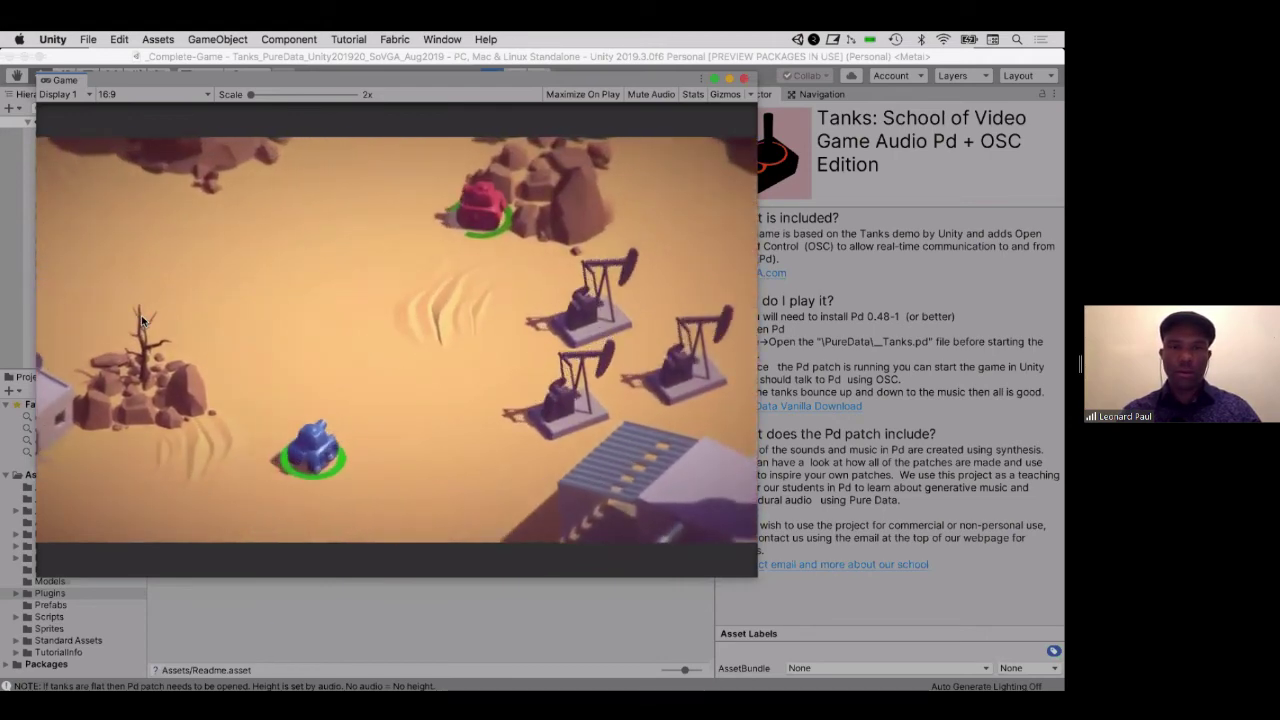
key(space)
key(w)
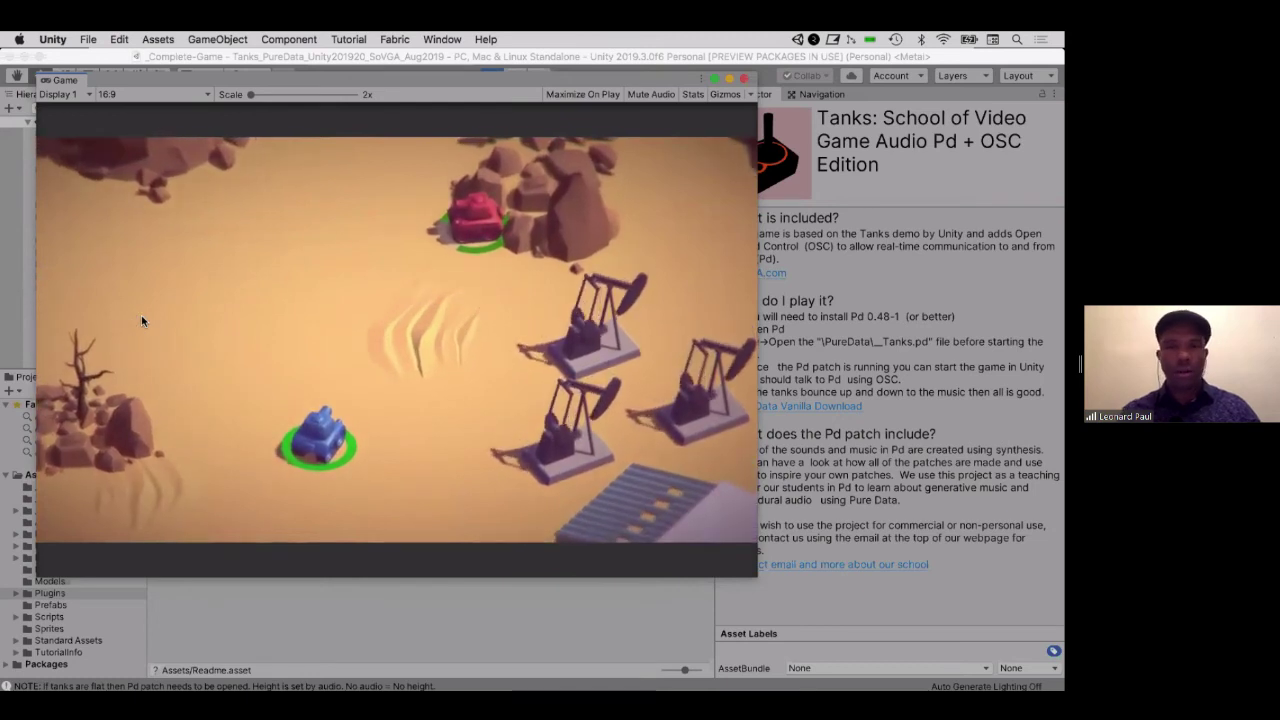
key(space)
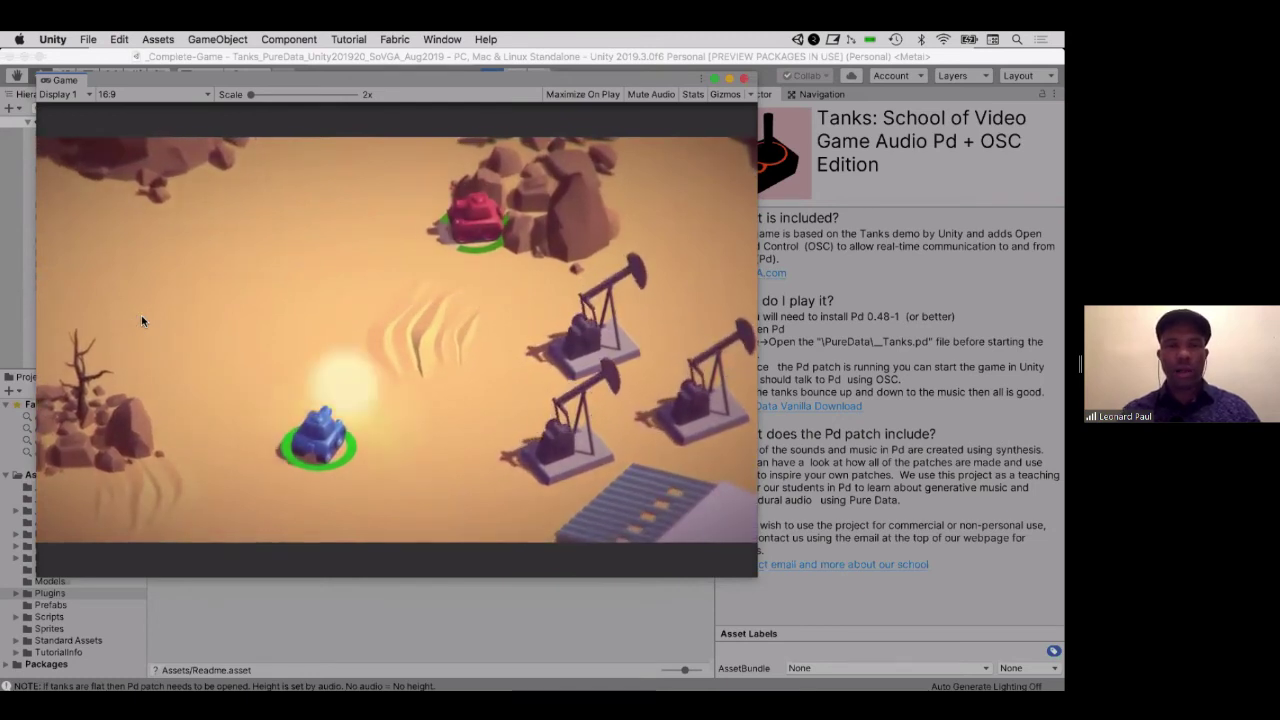
key(a)
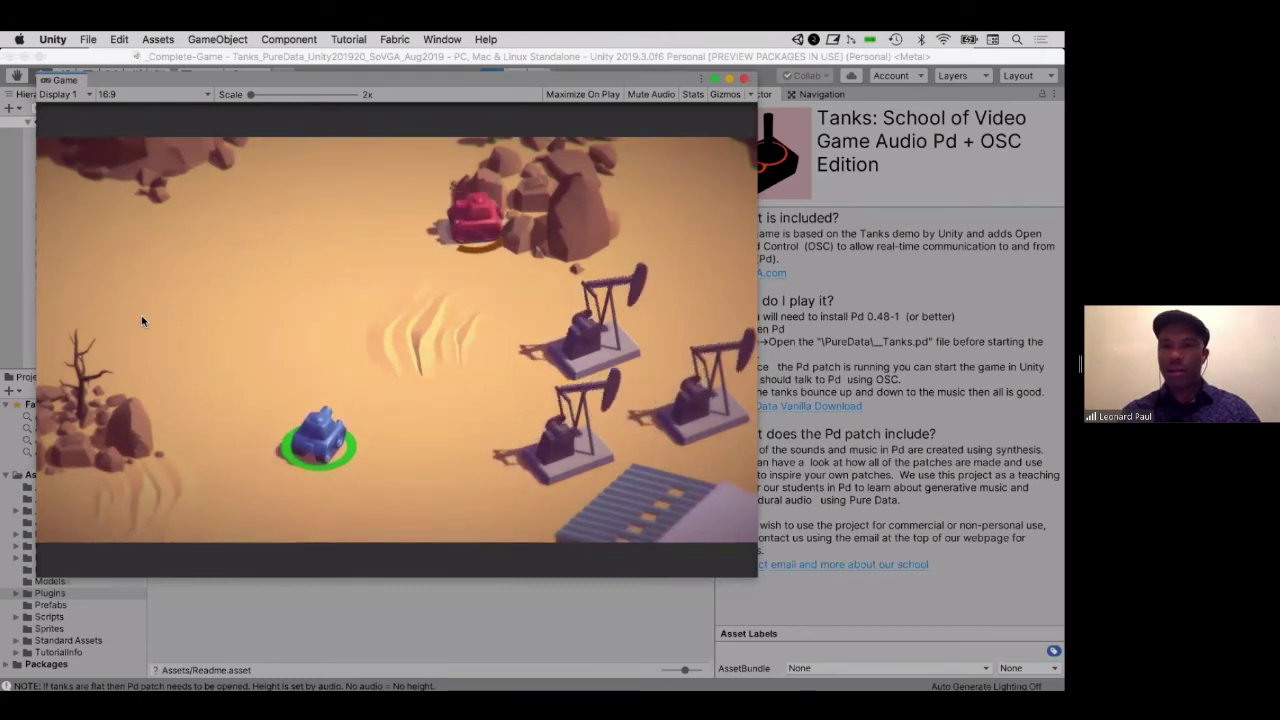
key(space)
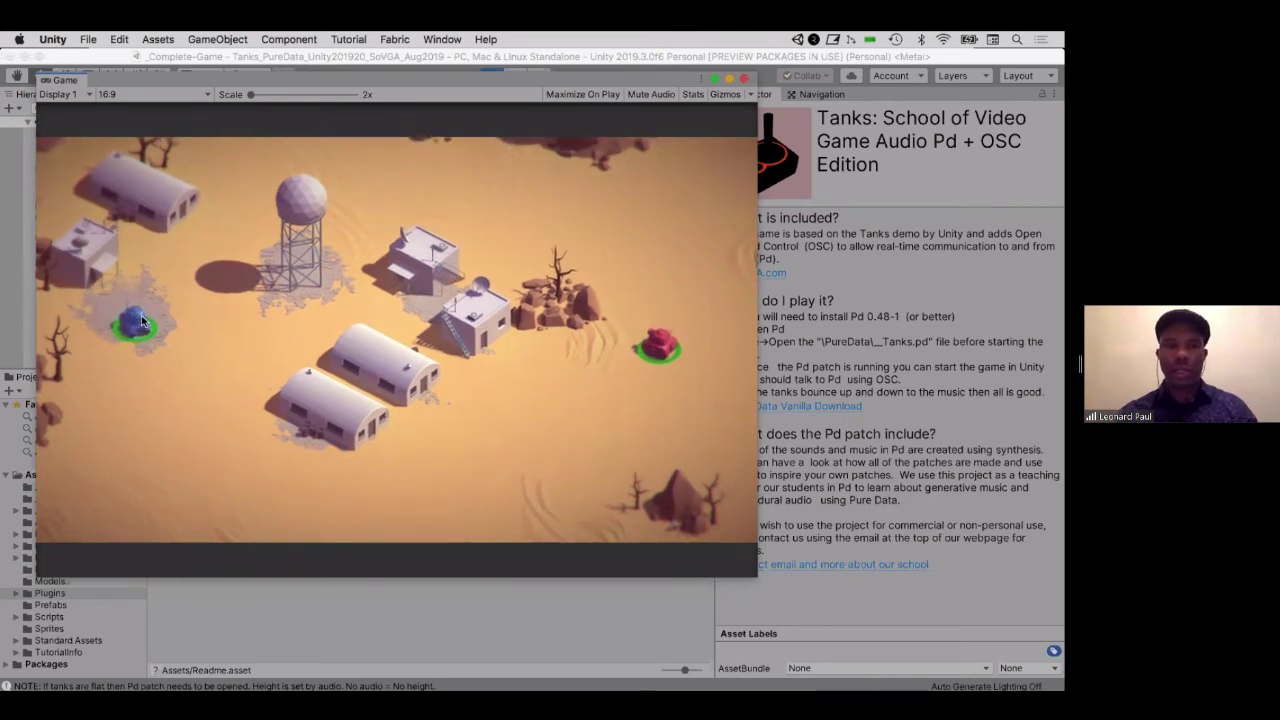
Step: Switch to Pure Data, close the Missile subpatch window and open the highlighted _Music abstraction from the main patch's Music section
key(super+Tab)
key(super+Tab)
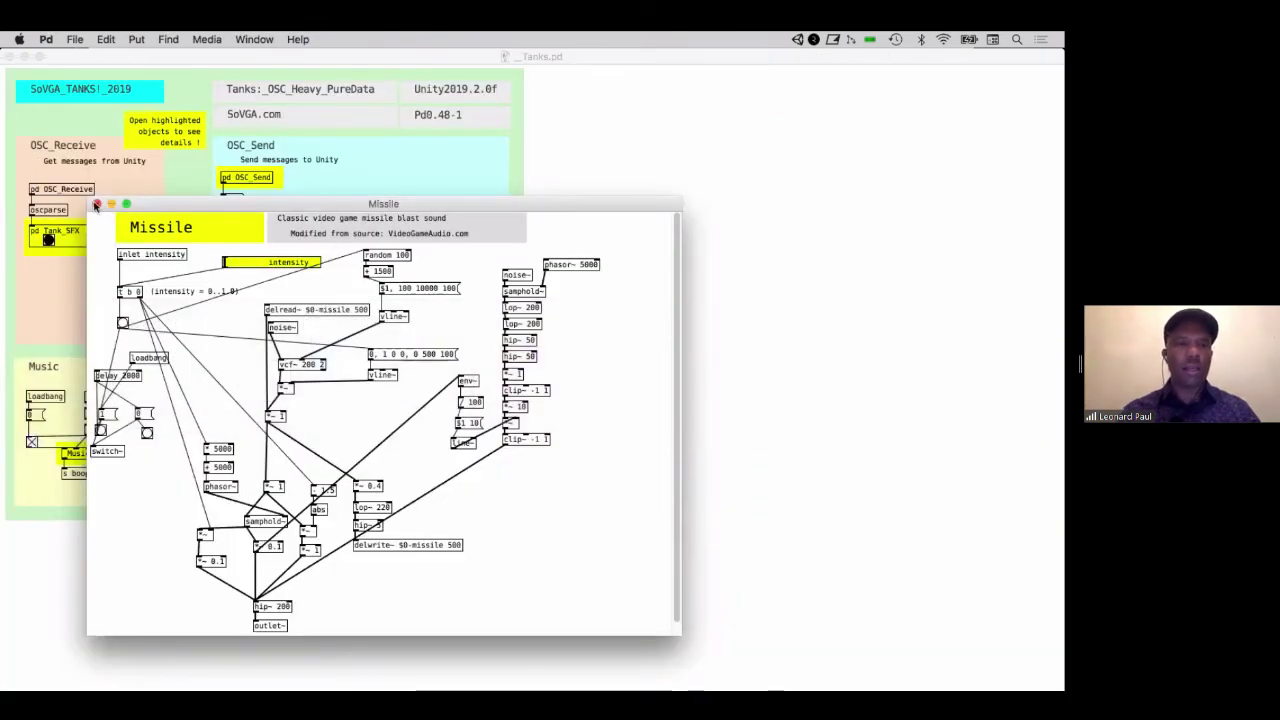
click(96, 205)
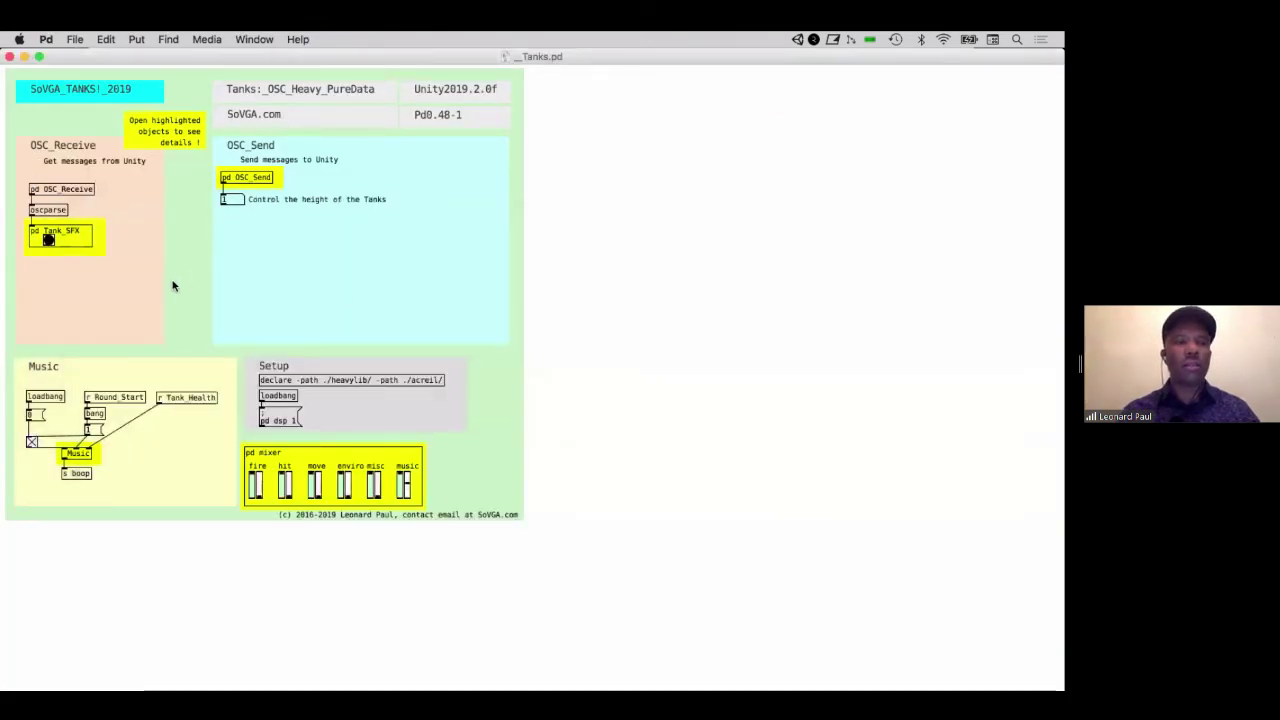
right_click(74, 458)
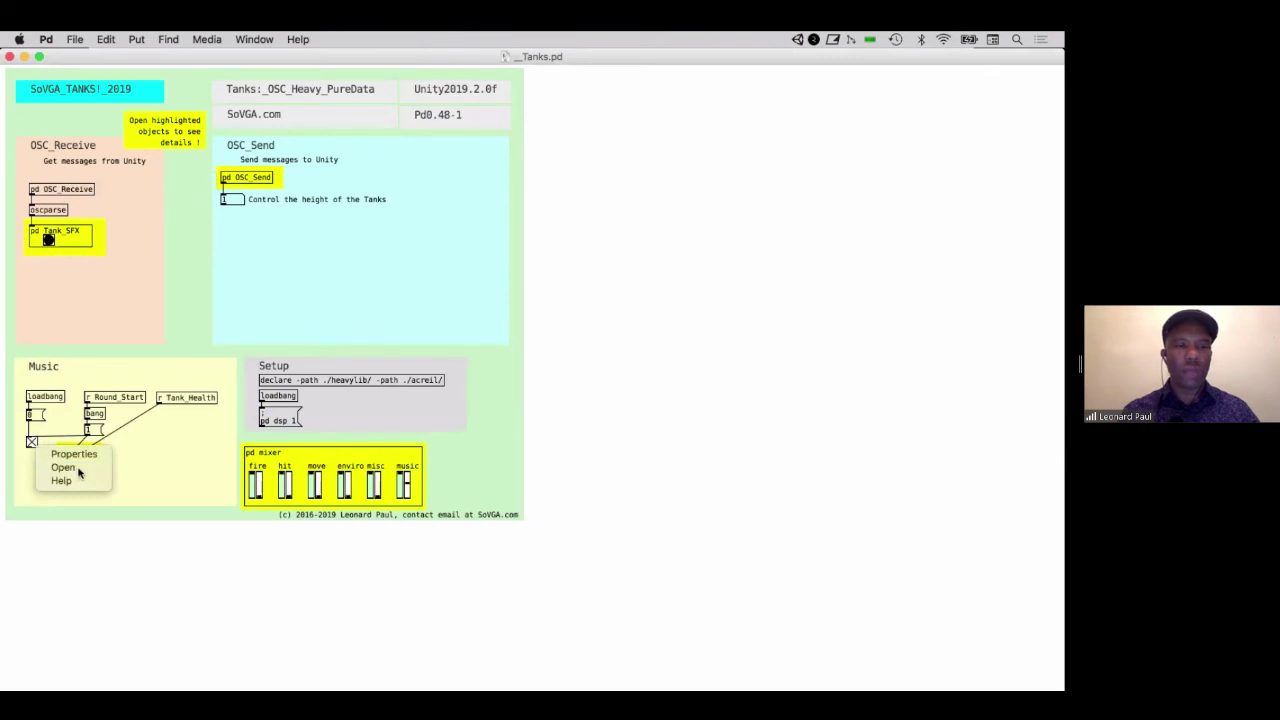
click(78, 468)
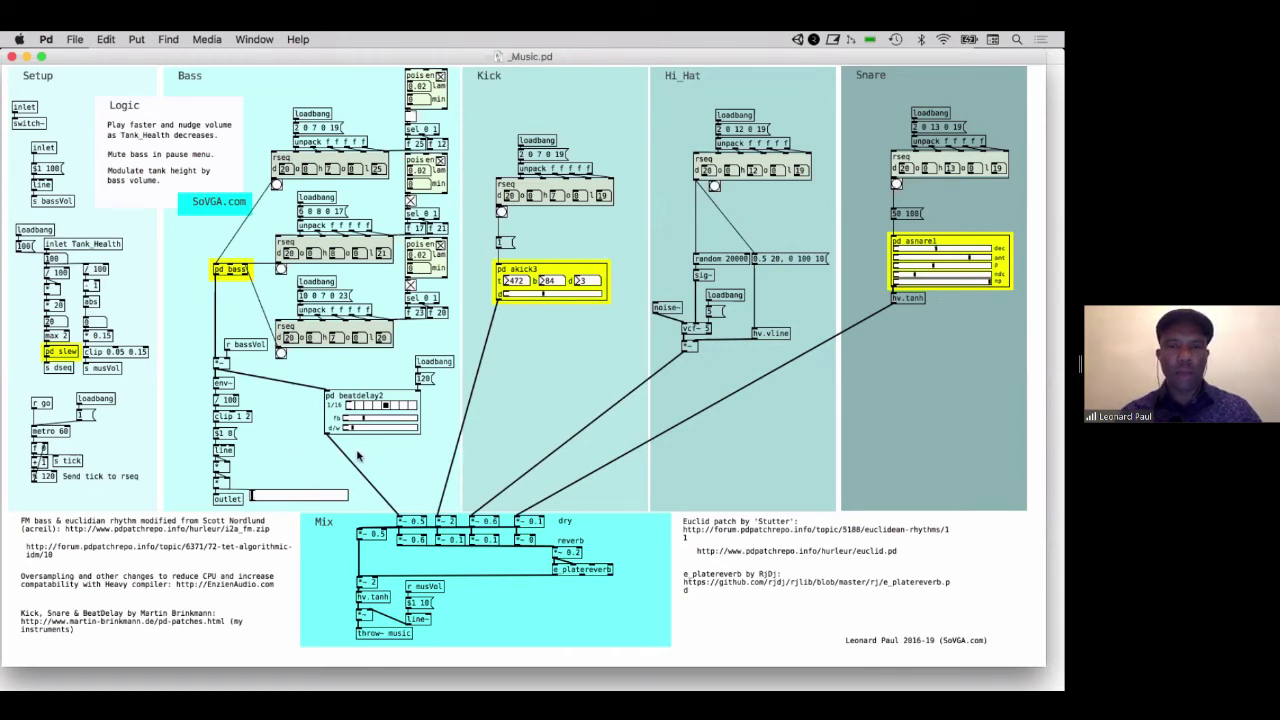
Step: Insert an expr~ tanh($v1*2) object in the bass signal path between beatdelay2 and the *~ 0.5 mix object, replacing the direct connection
key(super+e)
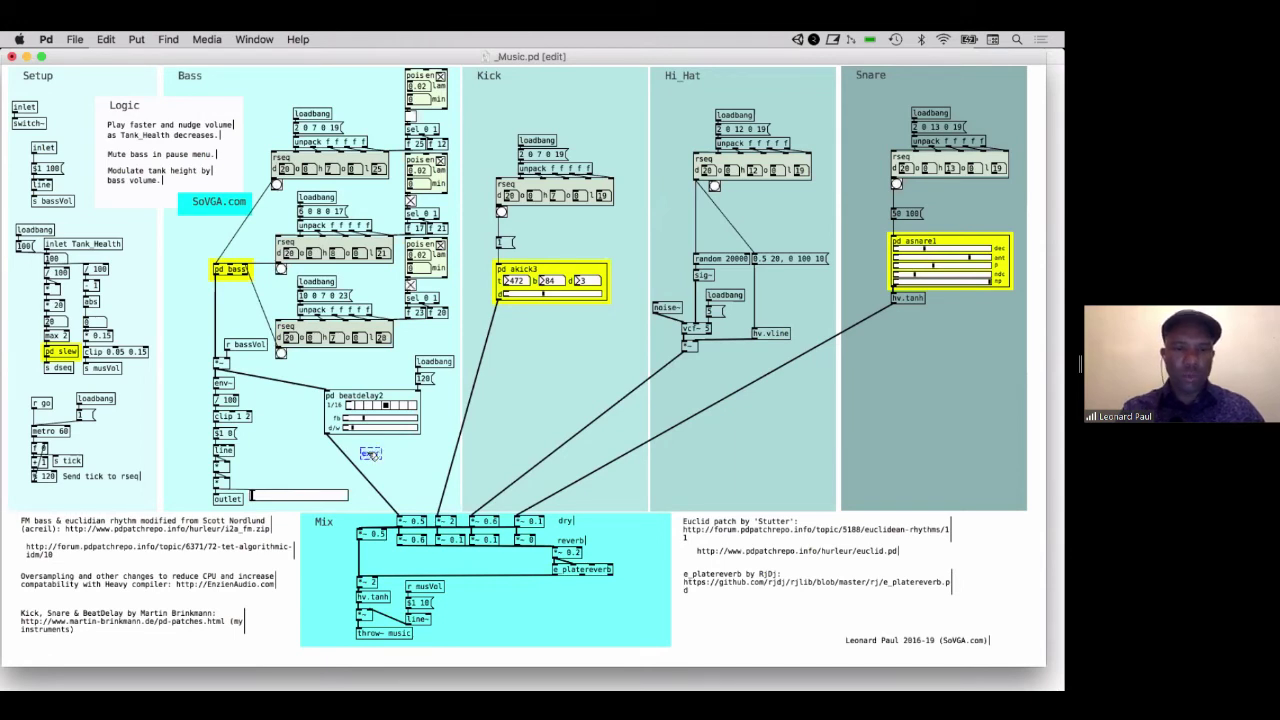
text(0)
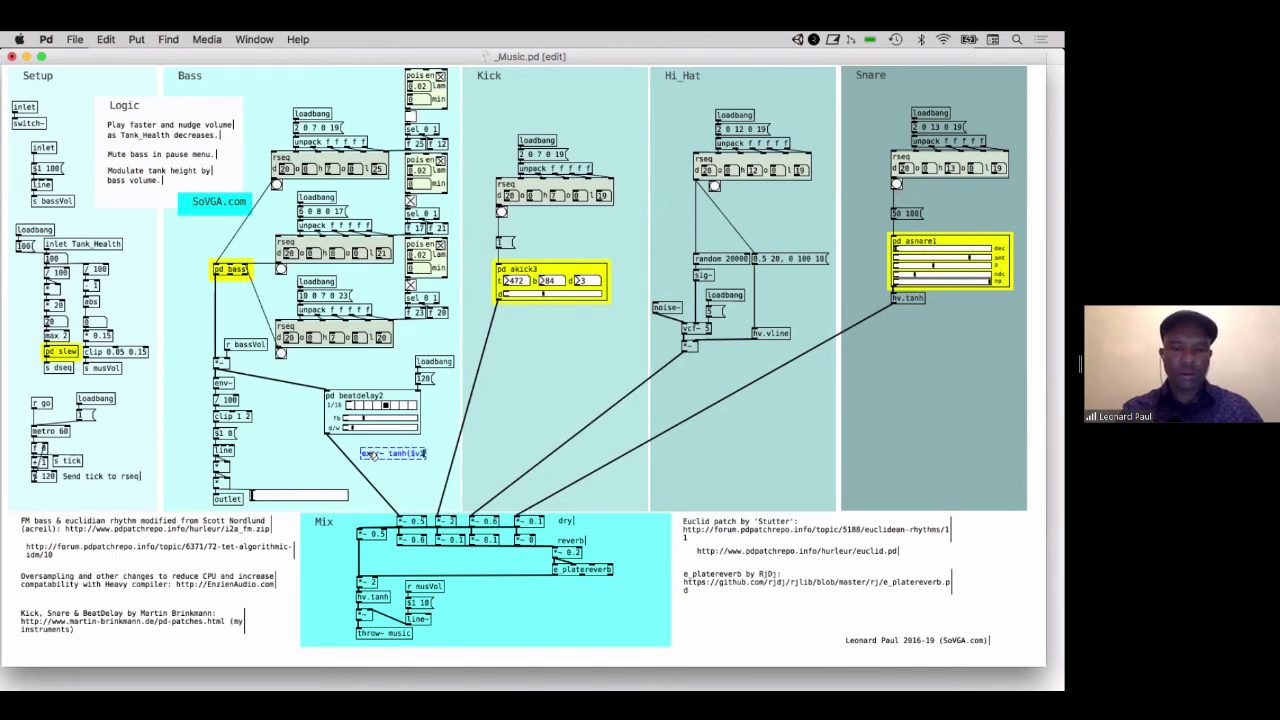
text(2)
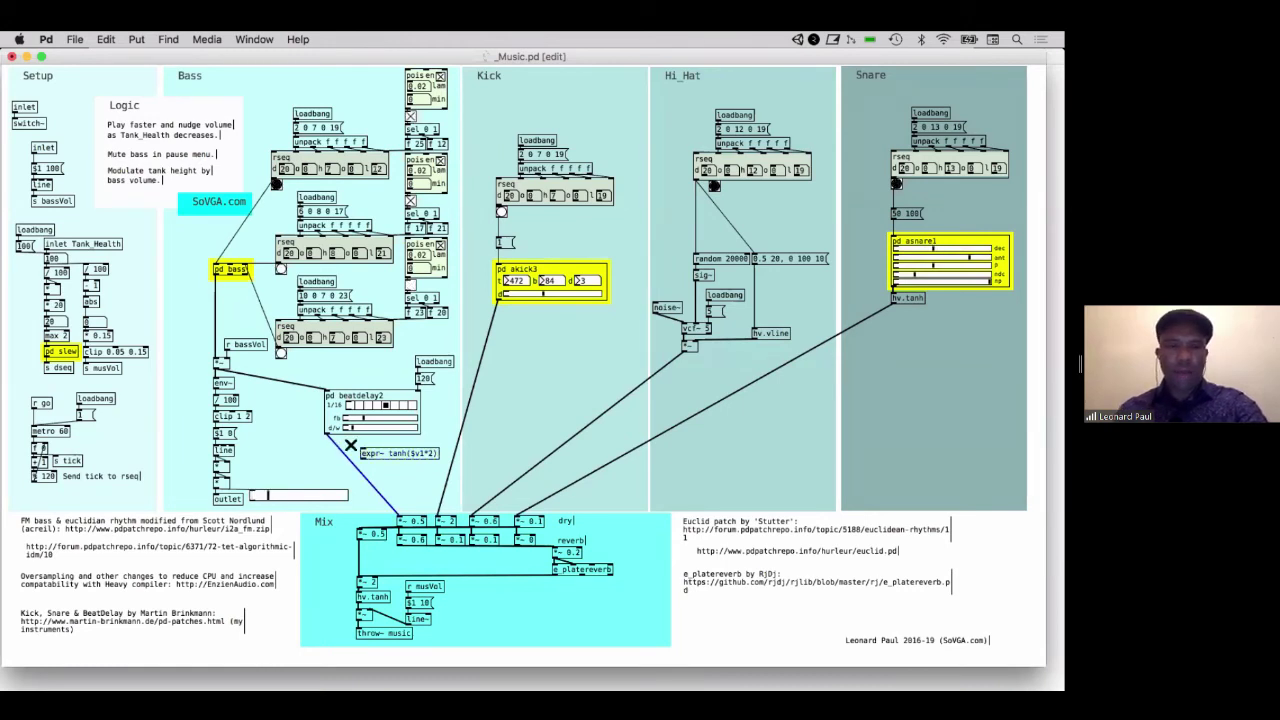
key(BackSpace)
drag(326, 432, 362, 453)
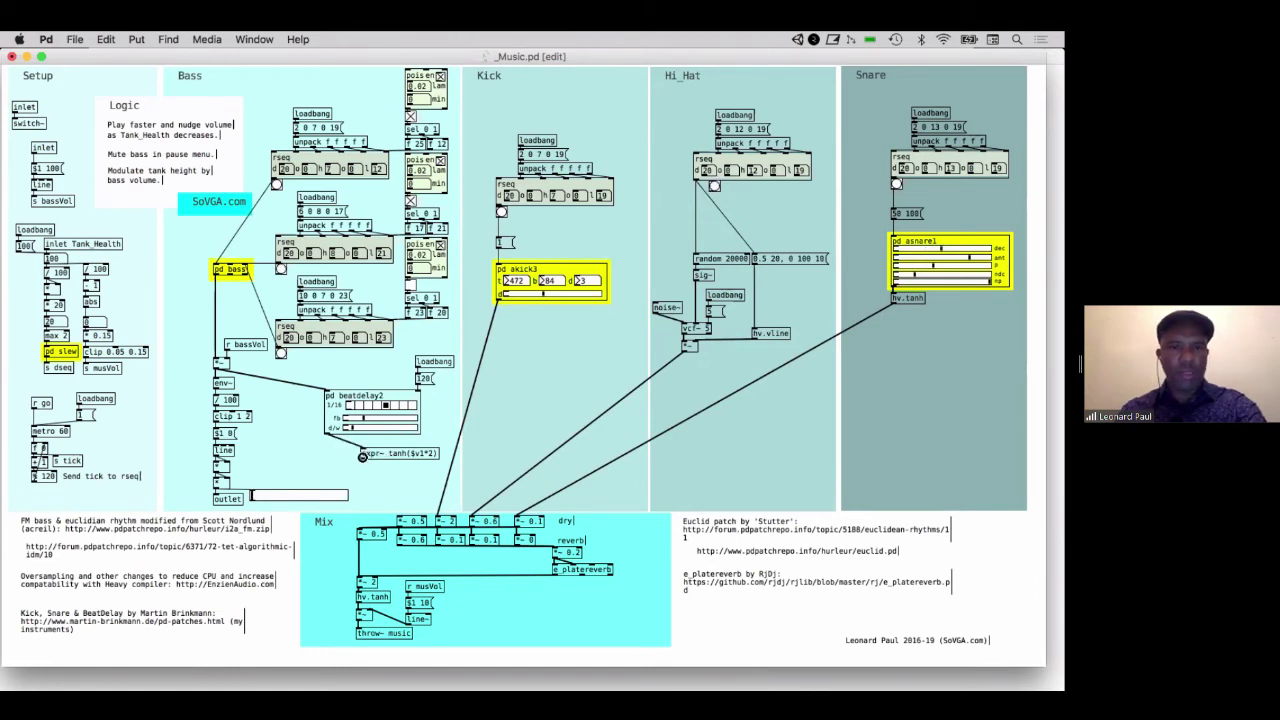
drag(407, 509, 399, 522)
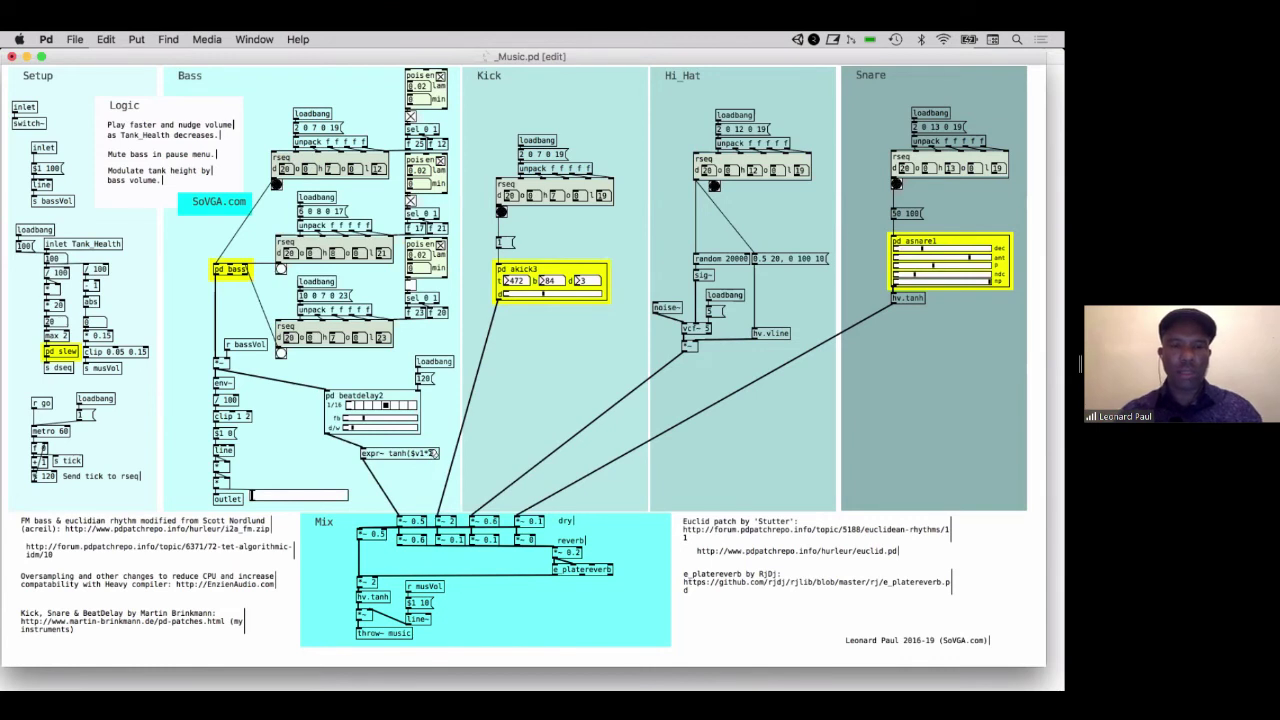
Step: Change the multiplier in the bass expr~ tanh object to 3, and raise it further to 10
click(432, 455)
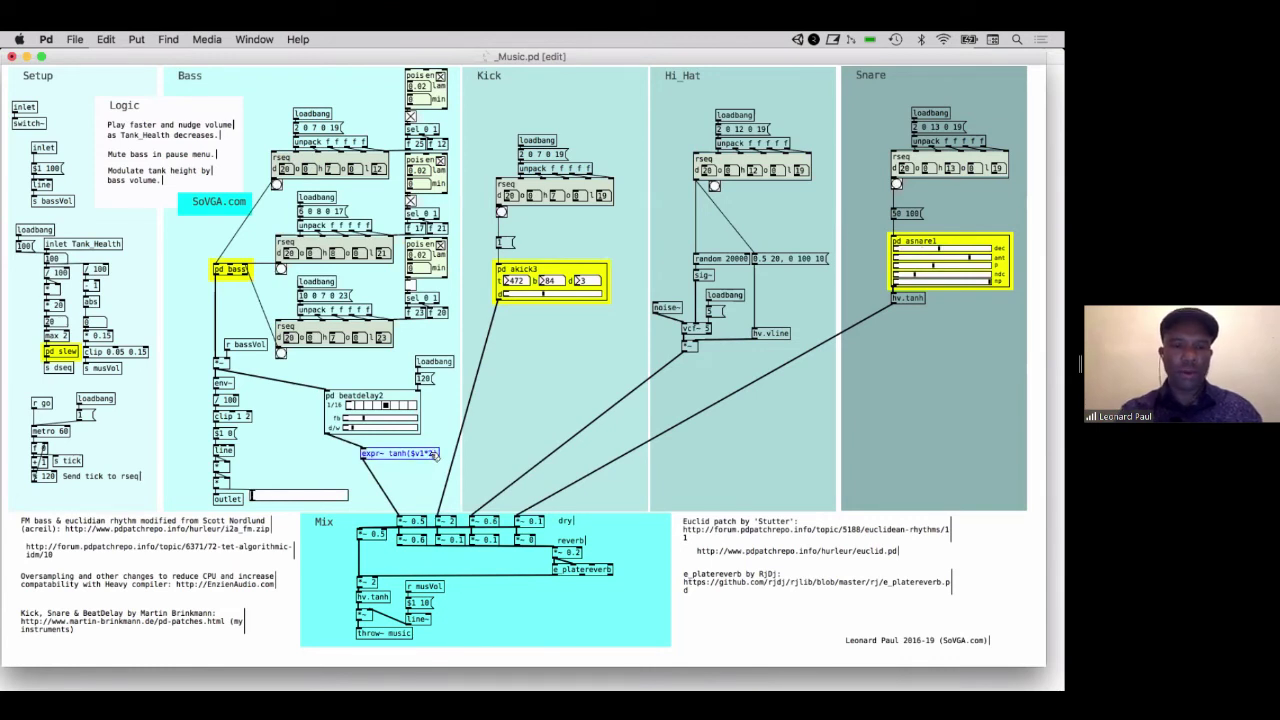
double_click(434, 453)
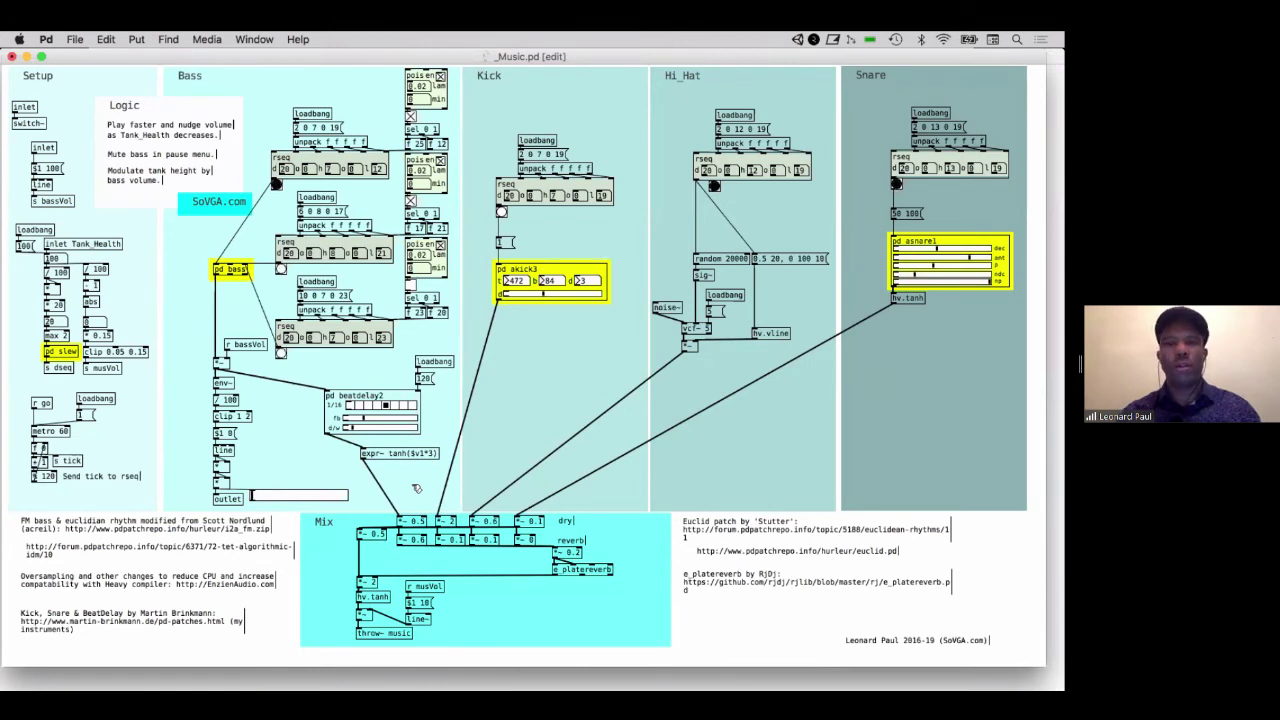
click(434, 455)
double_click(434, 453)
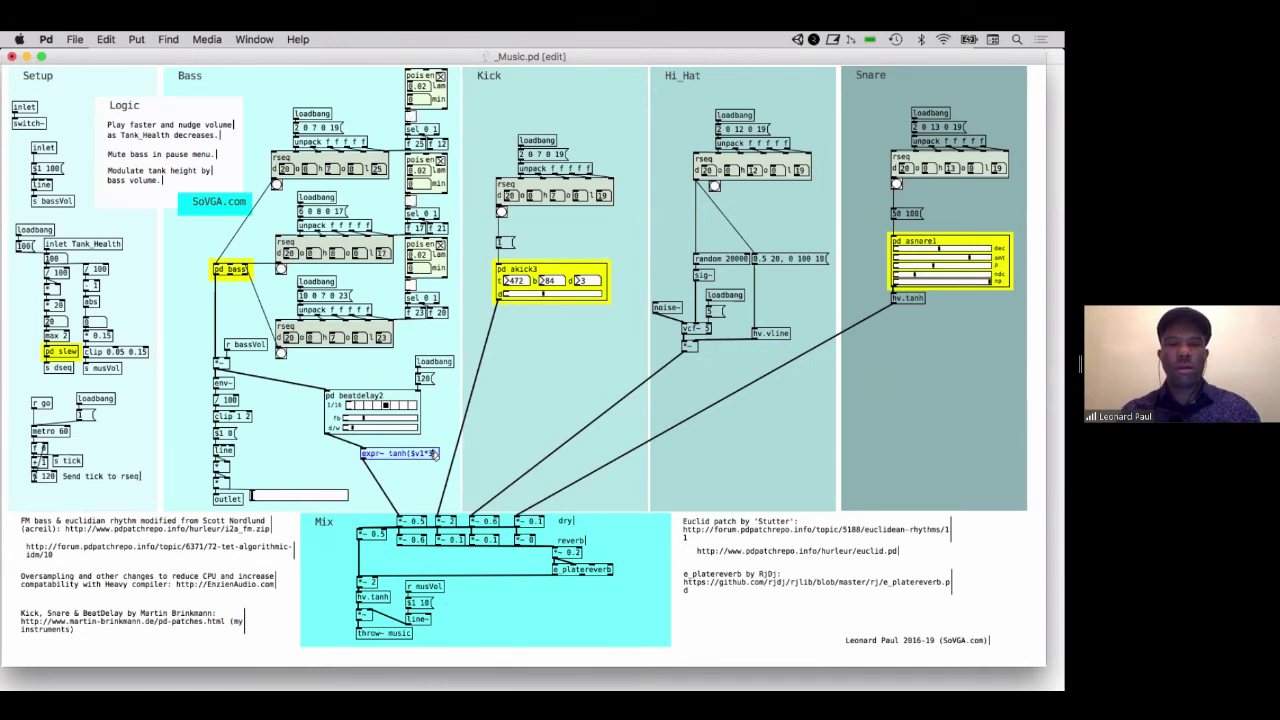
text(10)
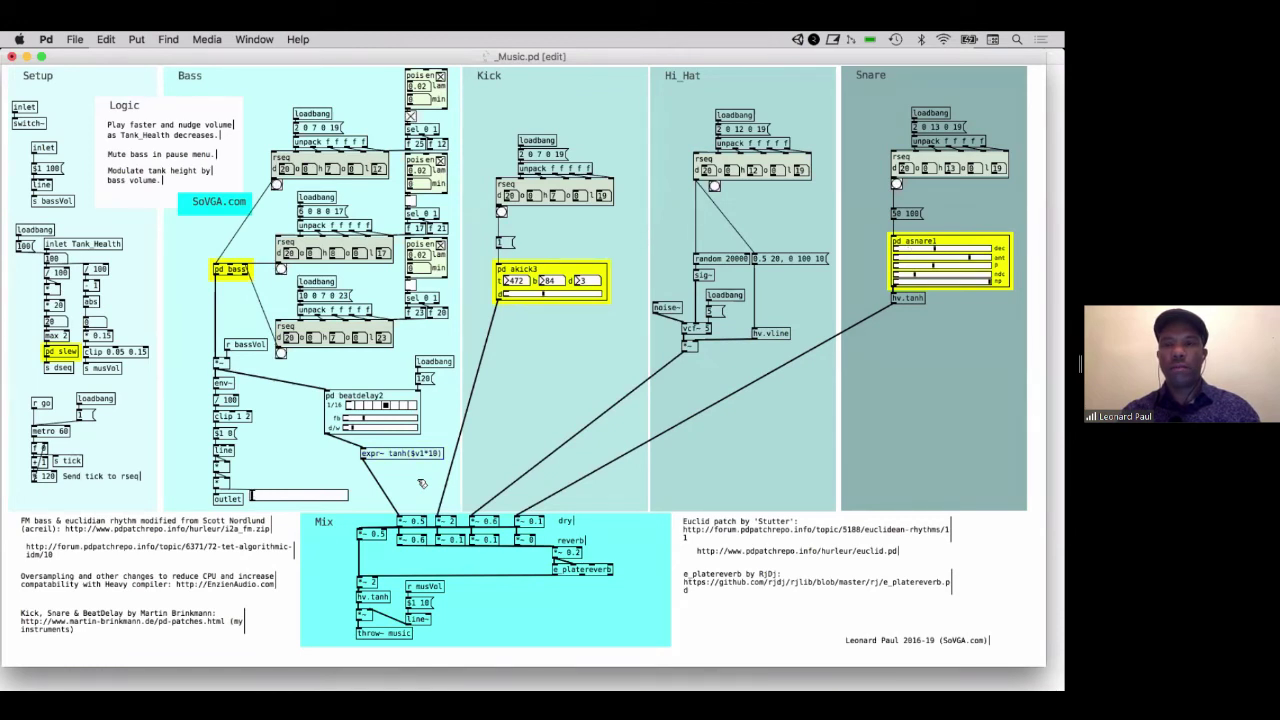
Step: Switch back to Unity, drive the blue tank toward the red tank and fire shells while moving both tanks
key(super+Tab)
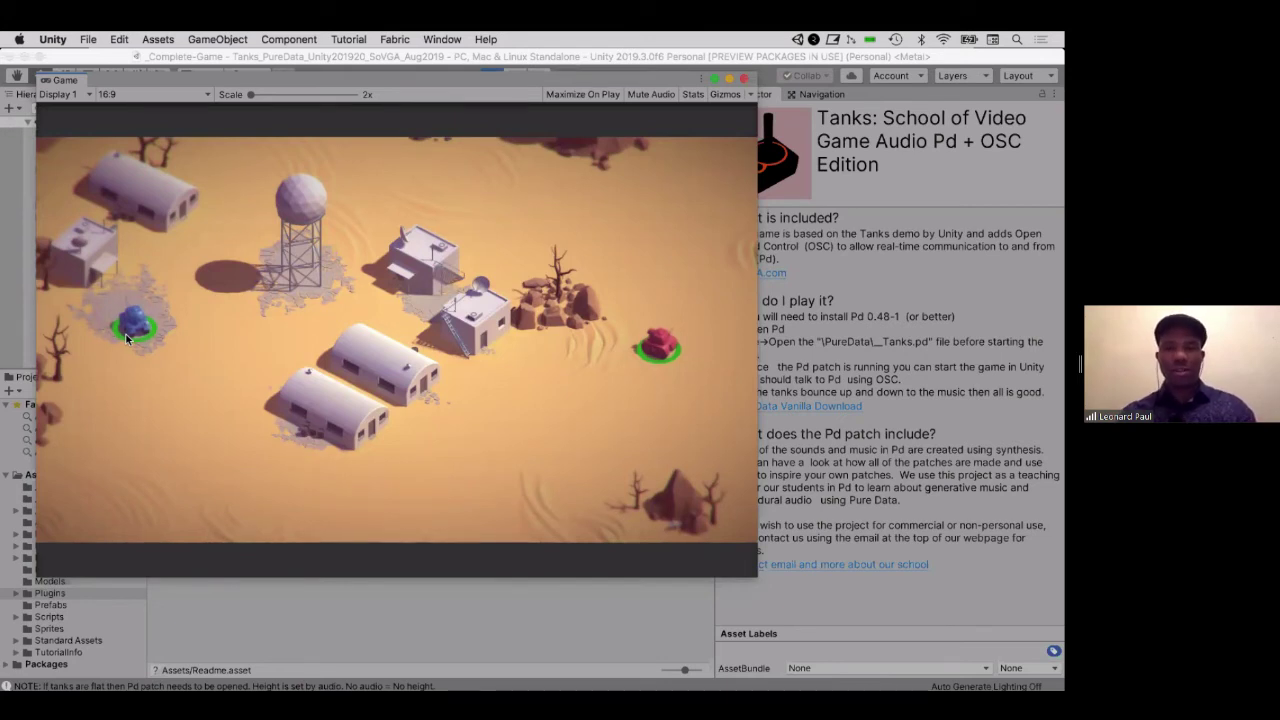
key(w)
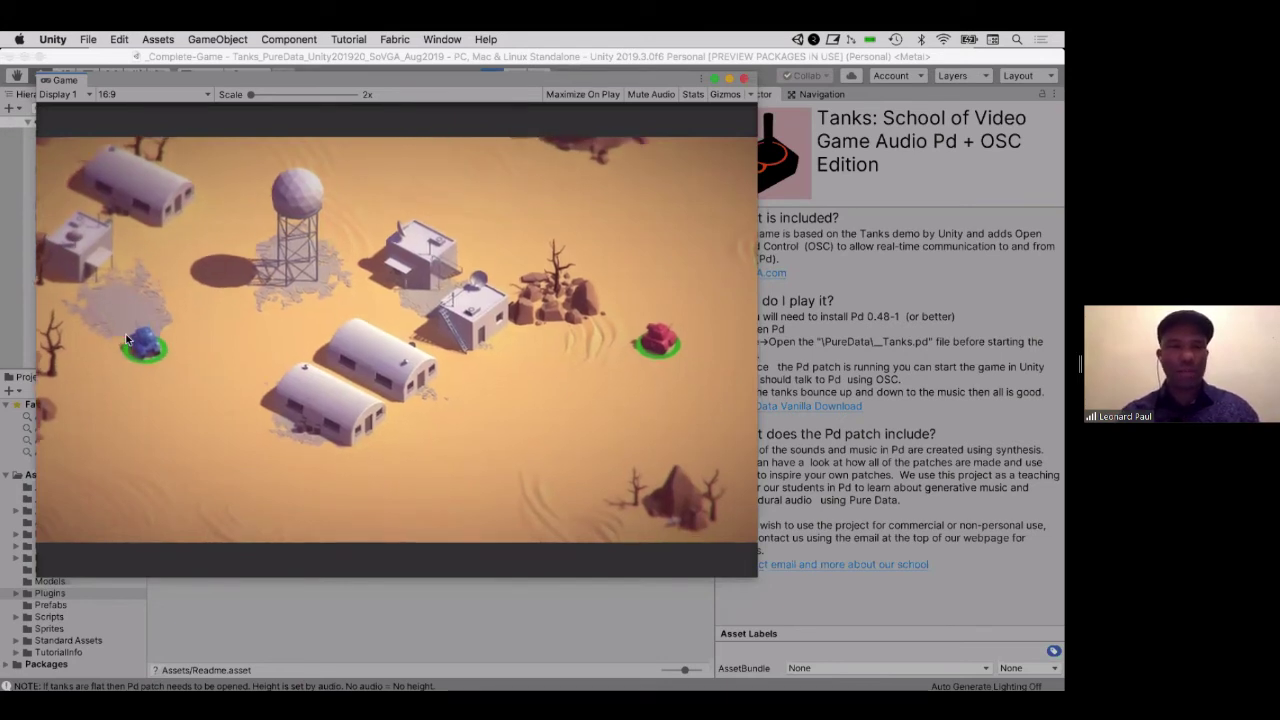
key(d)
key(w)
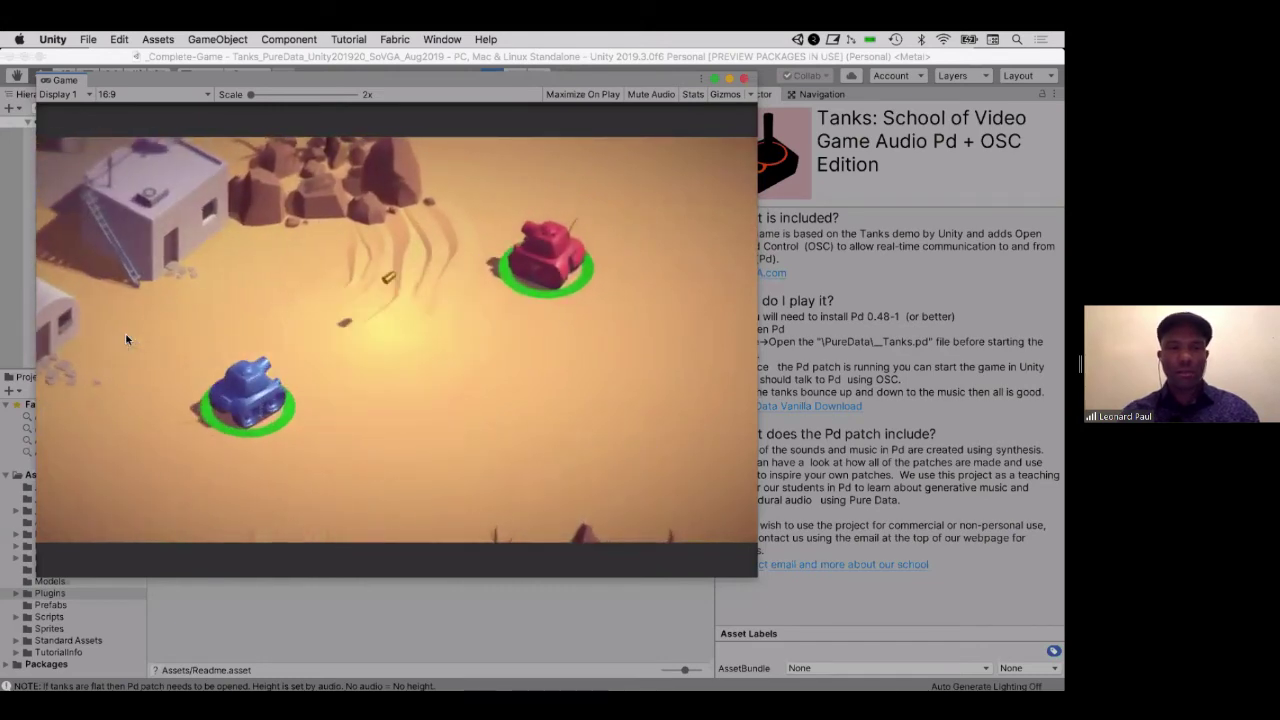
key(Return)
key(Up)
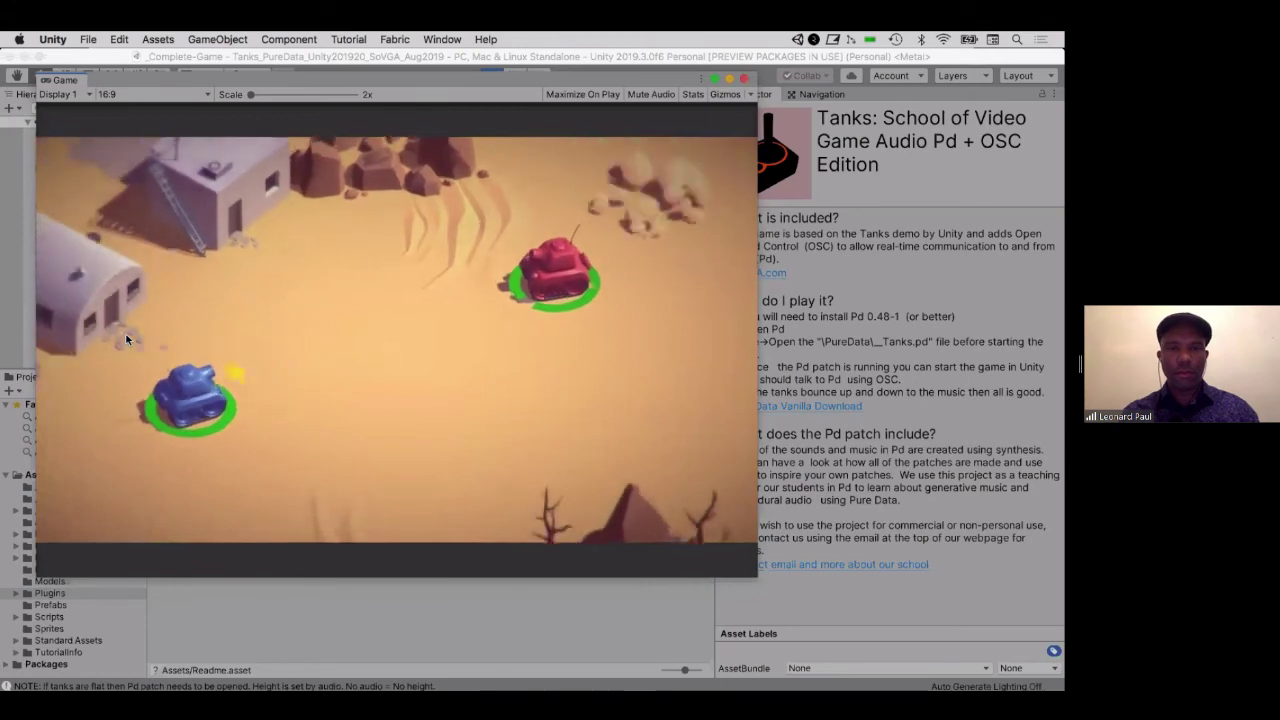
Step: Drive both tanks across the desert toward the oil pumps, turn them, and fire a shell from the blue tank
key(w)
key(Up)
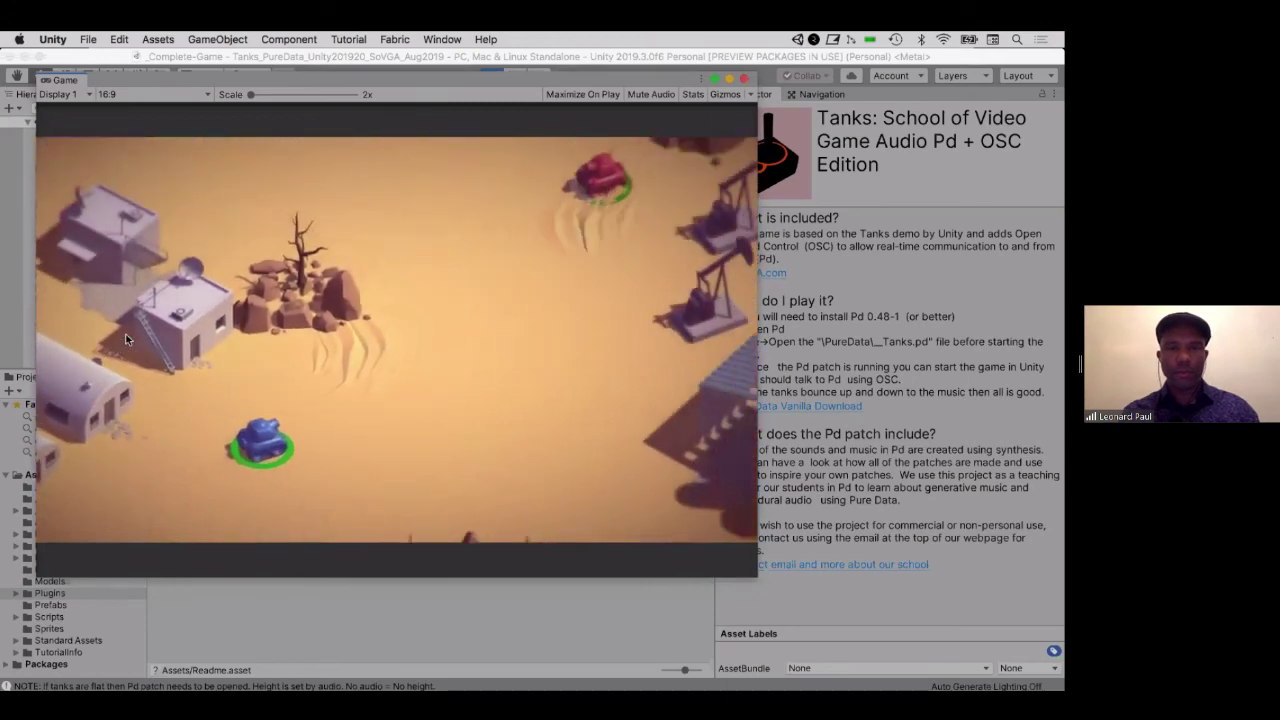
key(w)
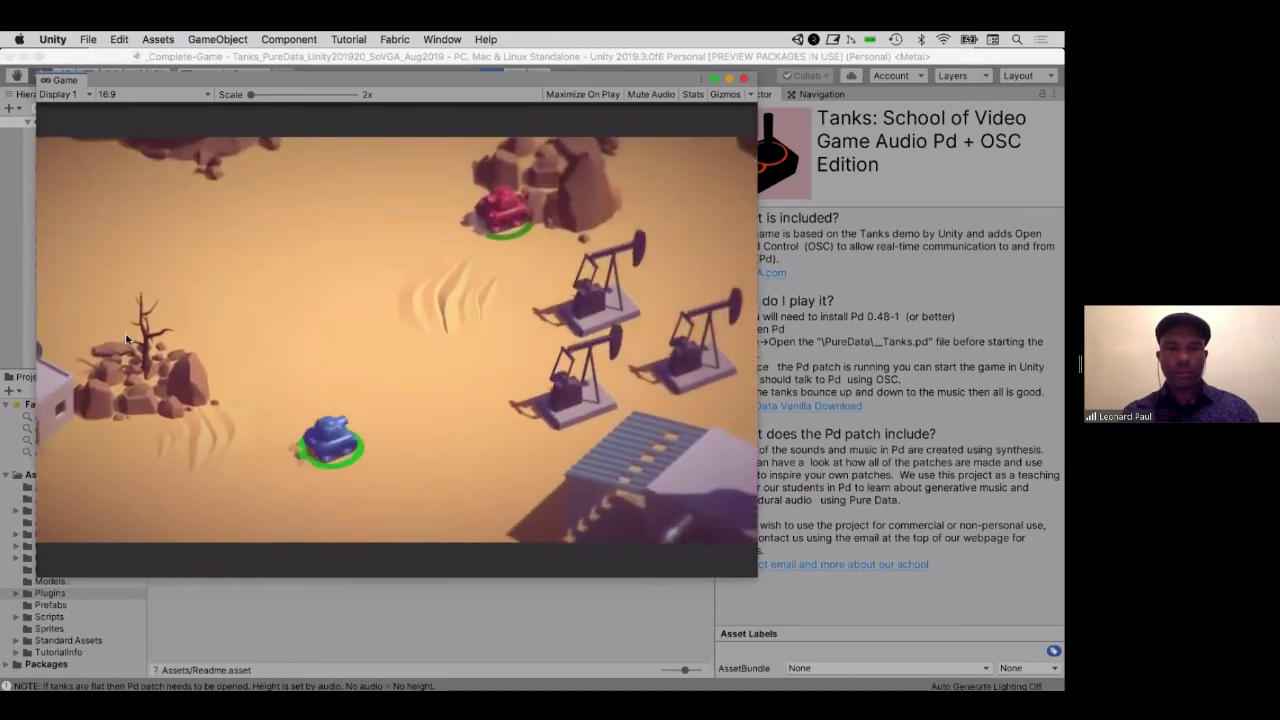
key(space)
key(Left)
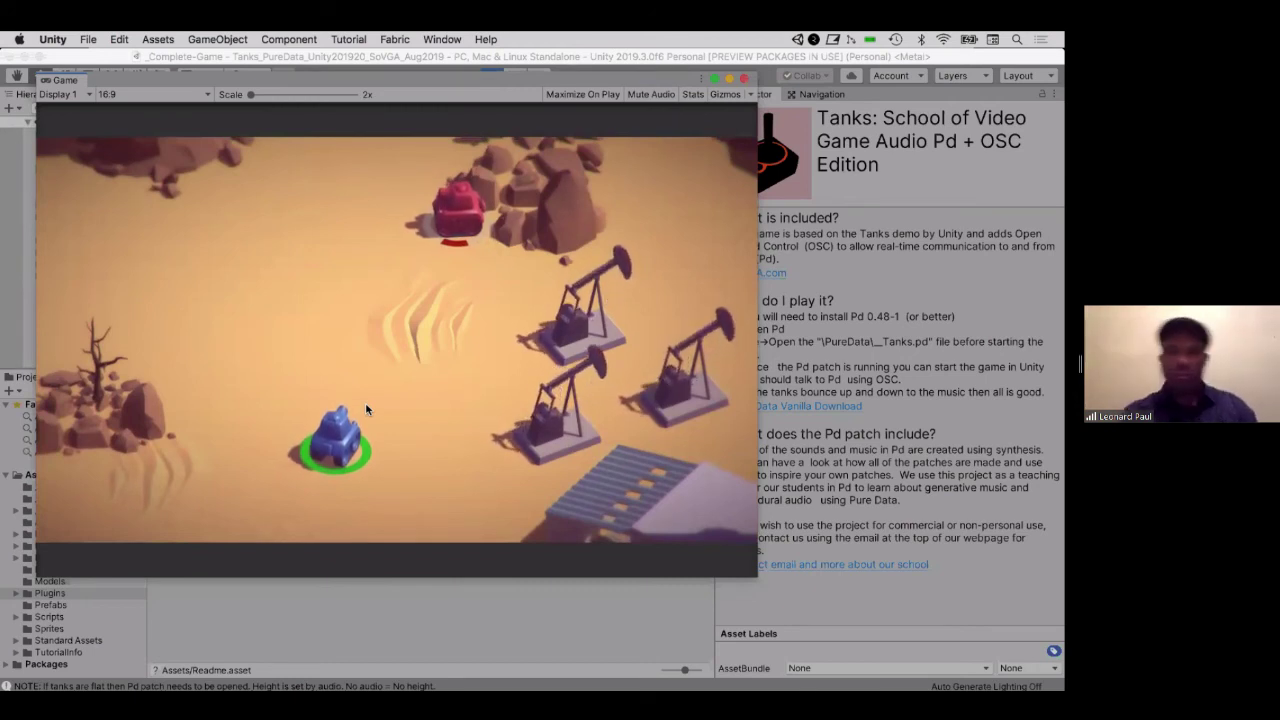
Step: Switch to Pure Data and view the running _Music patch with the expr~ tanh($v1*10) object in the bass path
key(super+Tab)
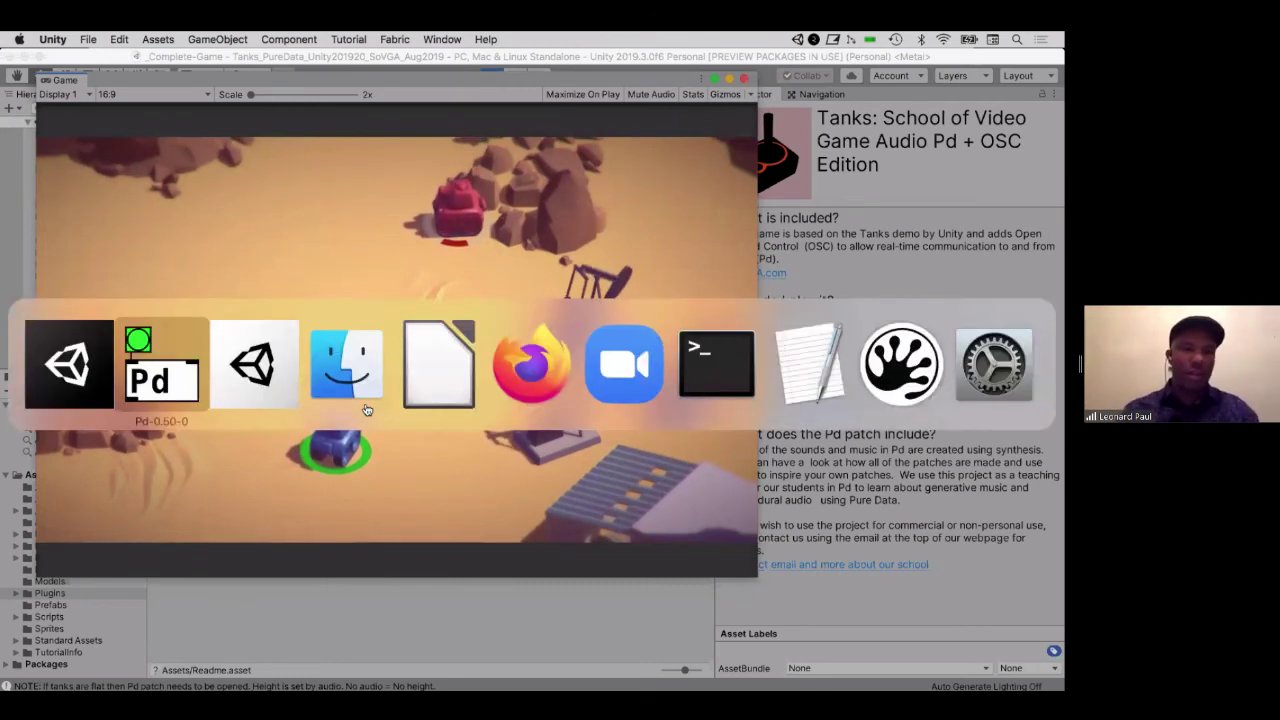
key(super+Tab)
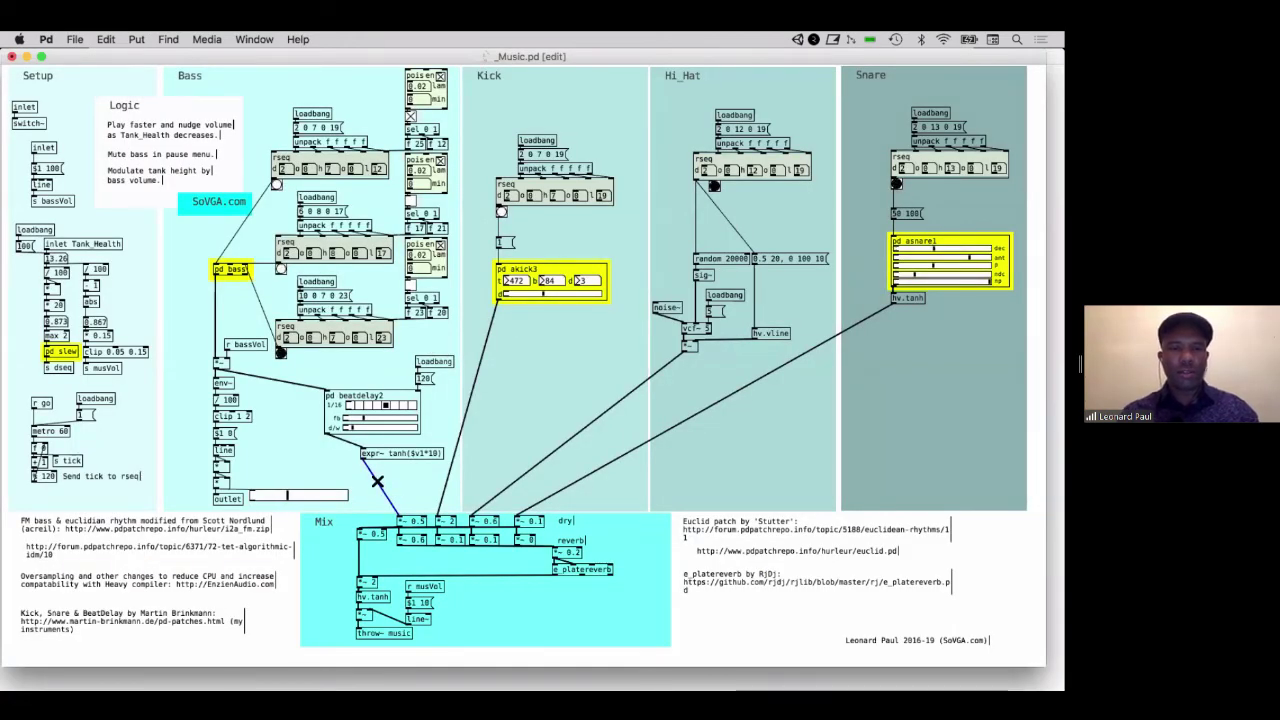
click(582, 335)
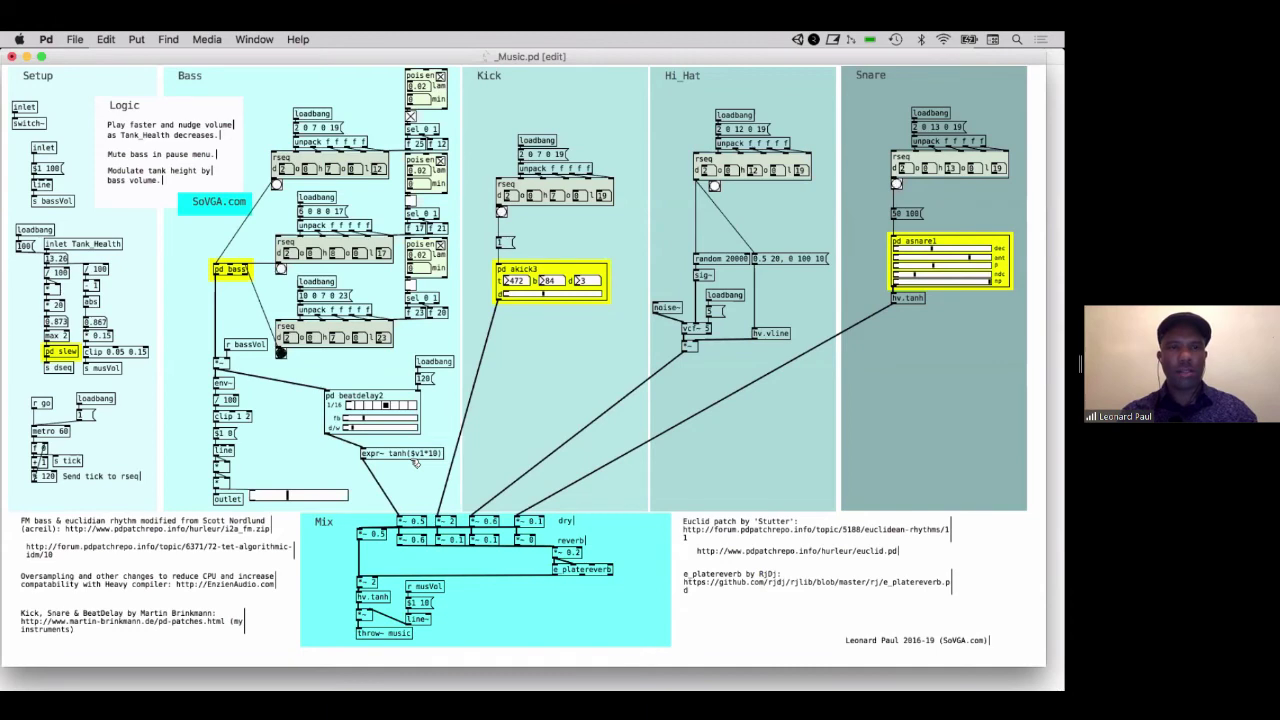
Step: Switch back to Unity, dock the floating Game view beside the Asset Store view, and stop play mode
key(super+Tab)
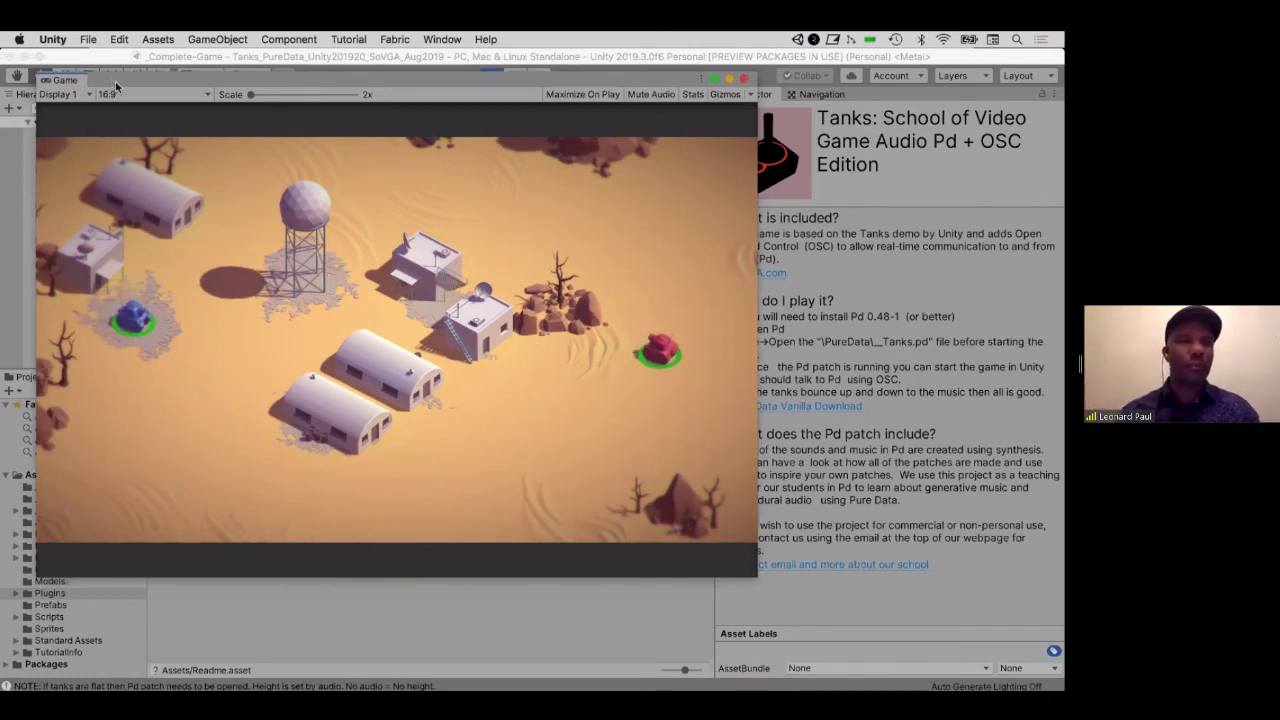
drag(115, 87, 412, 94)
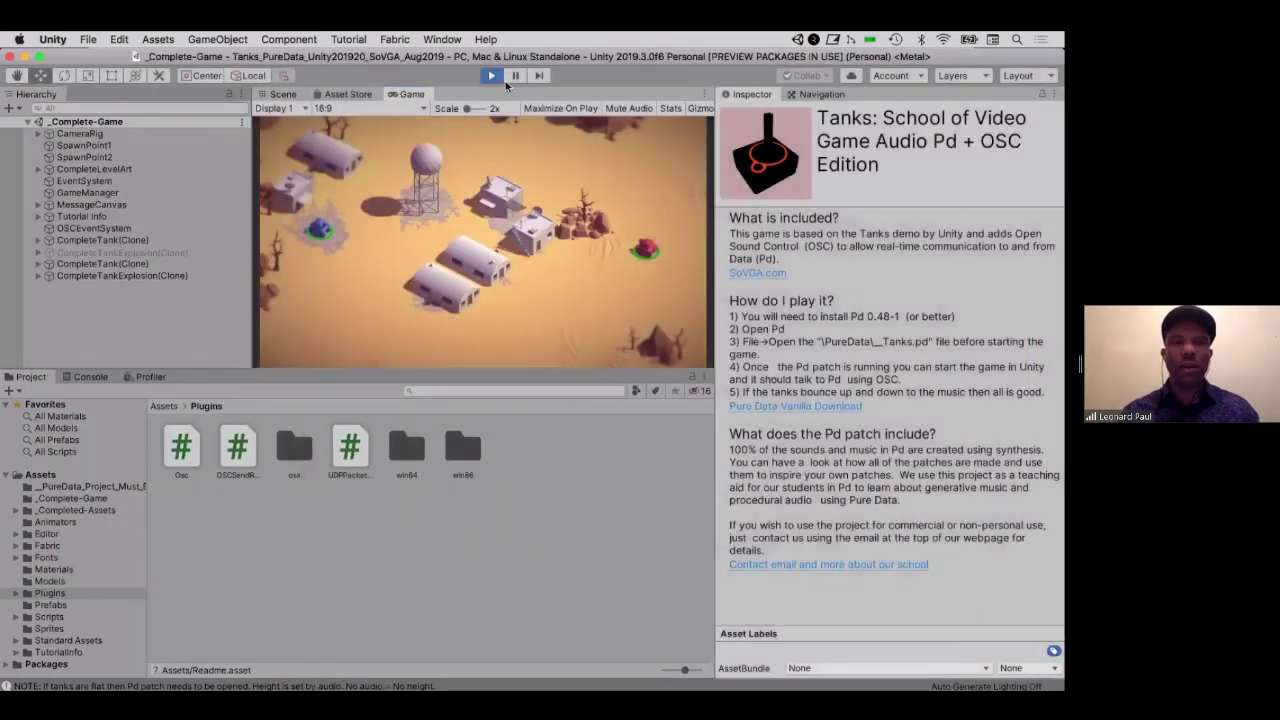
click(492, 76)
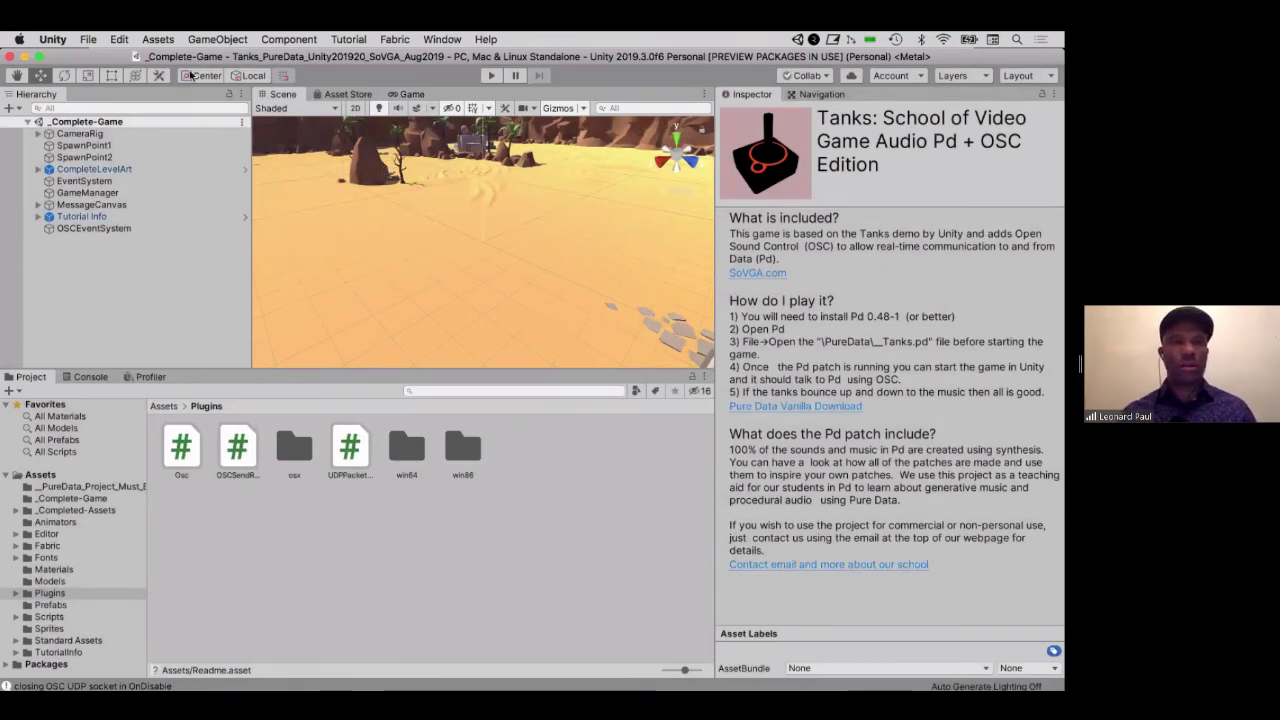
Step: Close the Unity editor window and the _Music patch window in Pure Data
drag(184, 60, 325, 174)
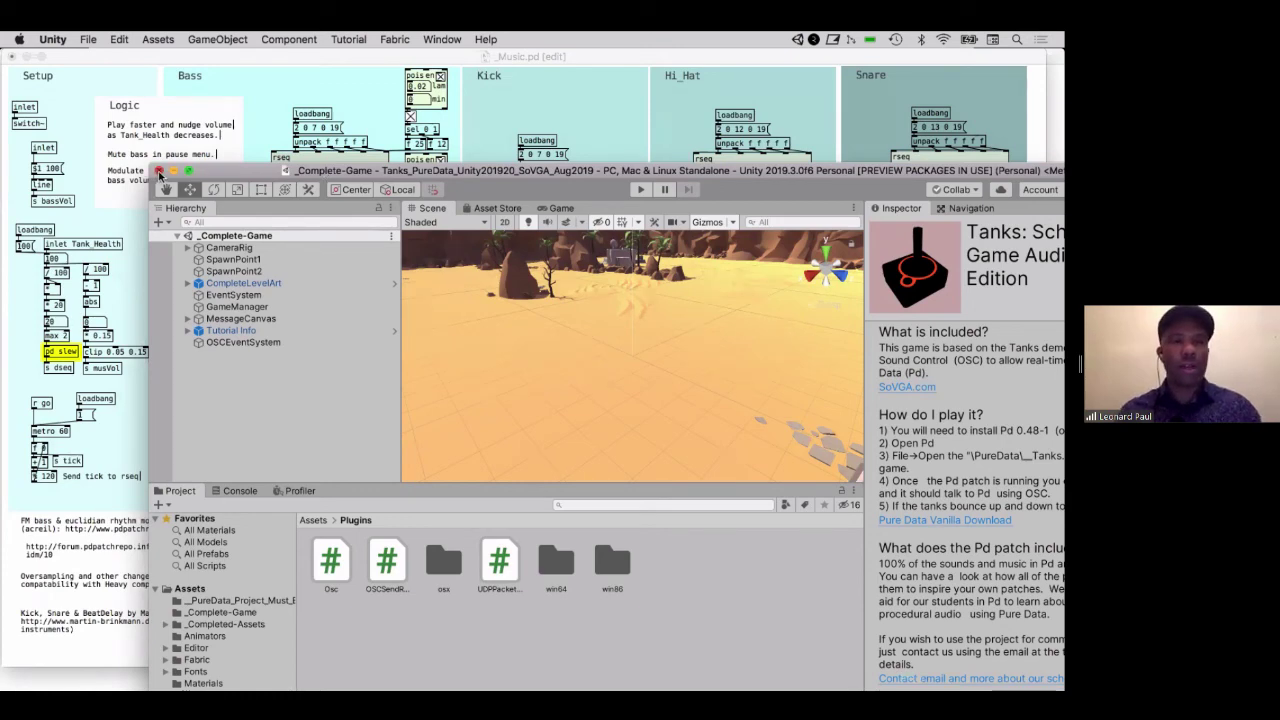
click(159, 174)
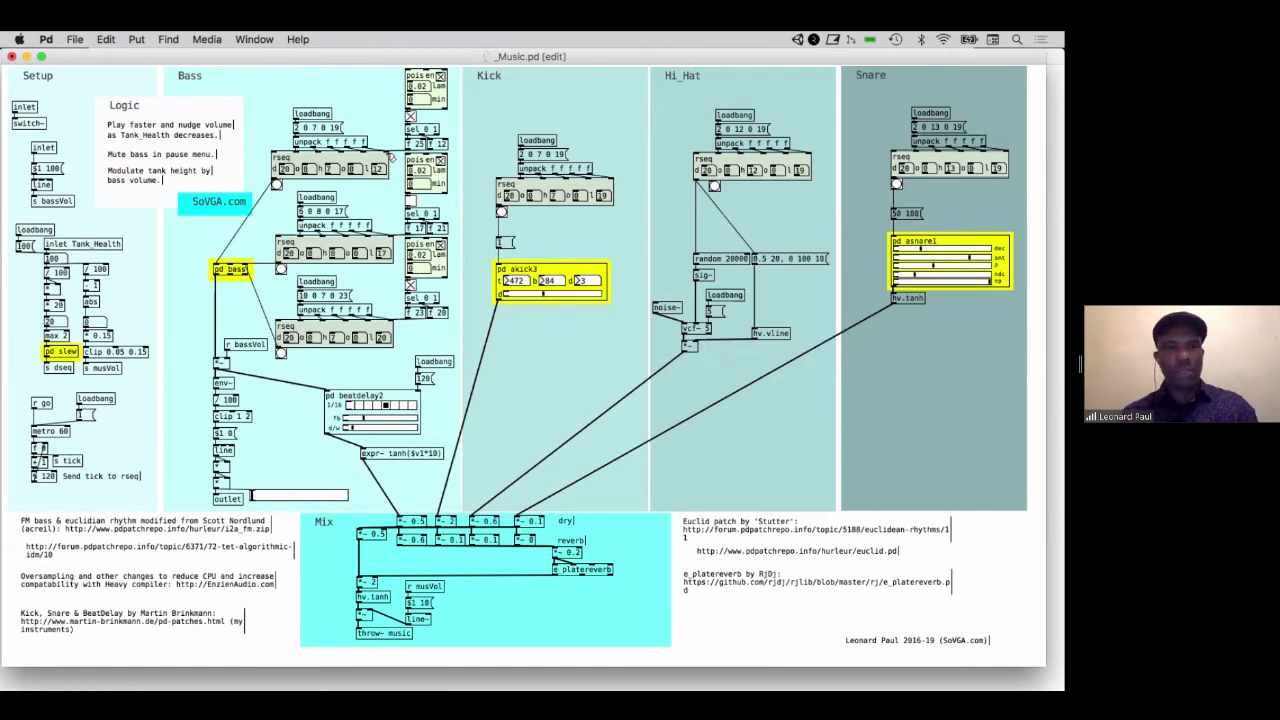
click(12, 57)
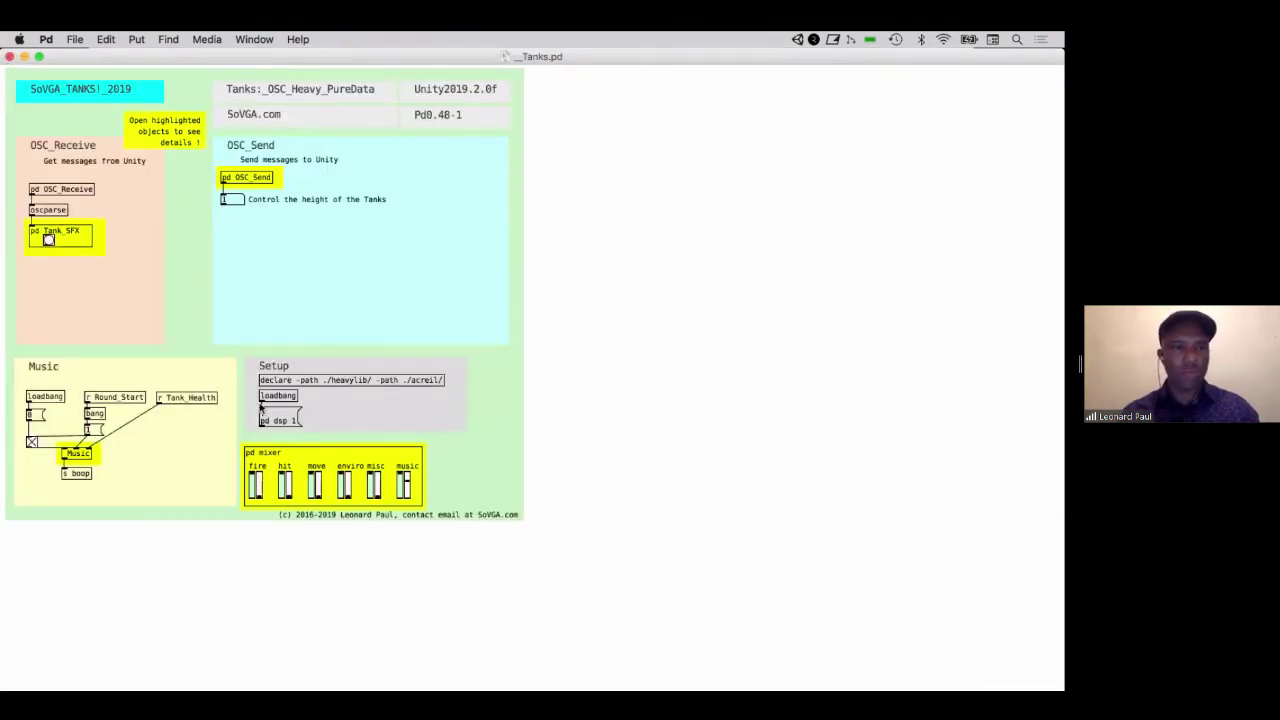
Step: Open Tank_Hit_OilTank from the pd Tank_SFX subpatch and trigger its sound with the slider below r Tank_Hit_OilS
right_click(63, 238)
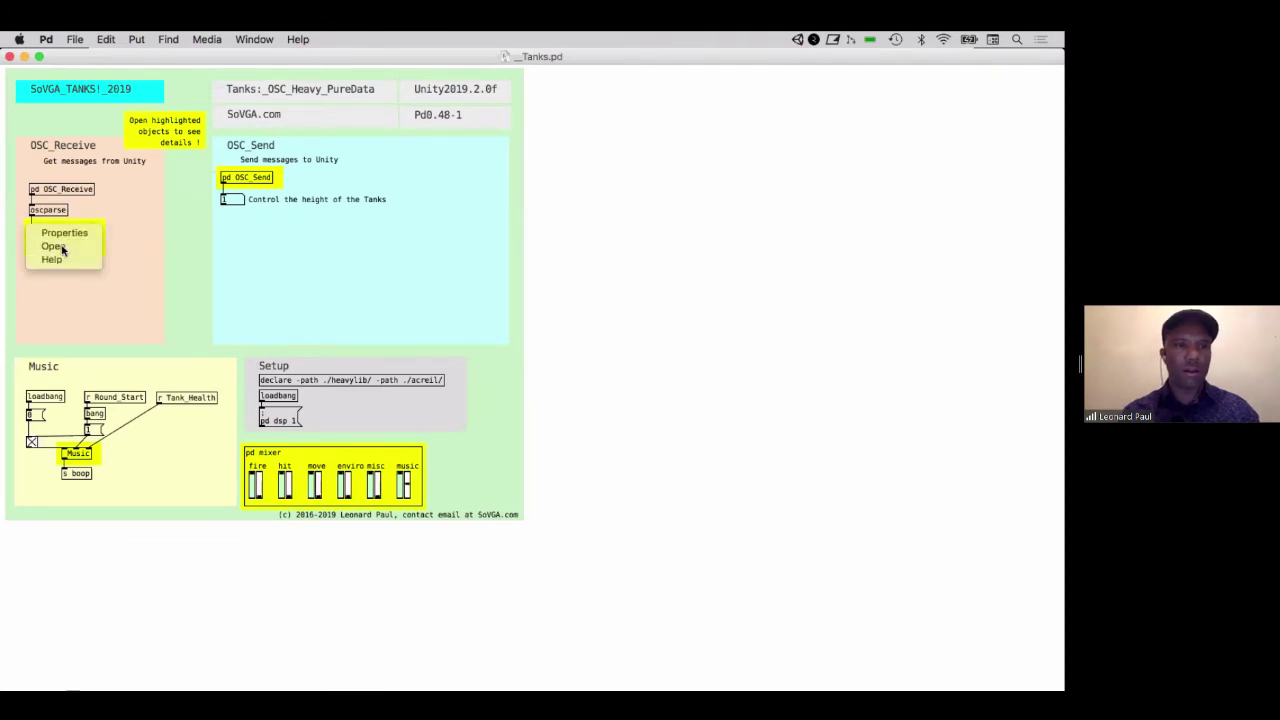
click(223, 257)
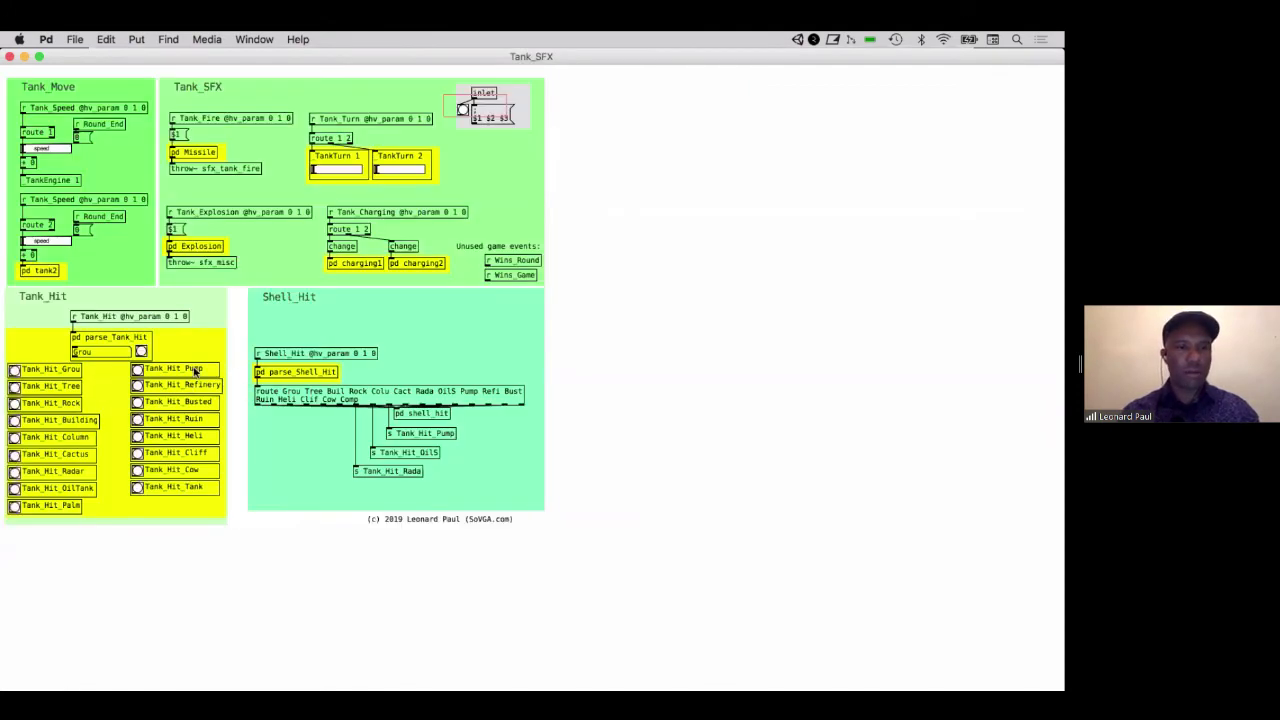
right_click(59, 490)
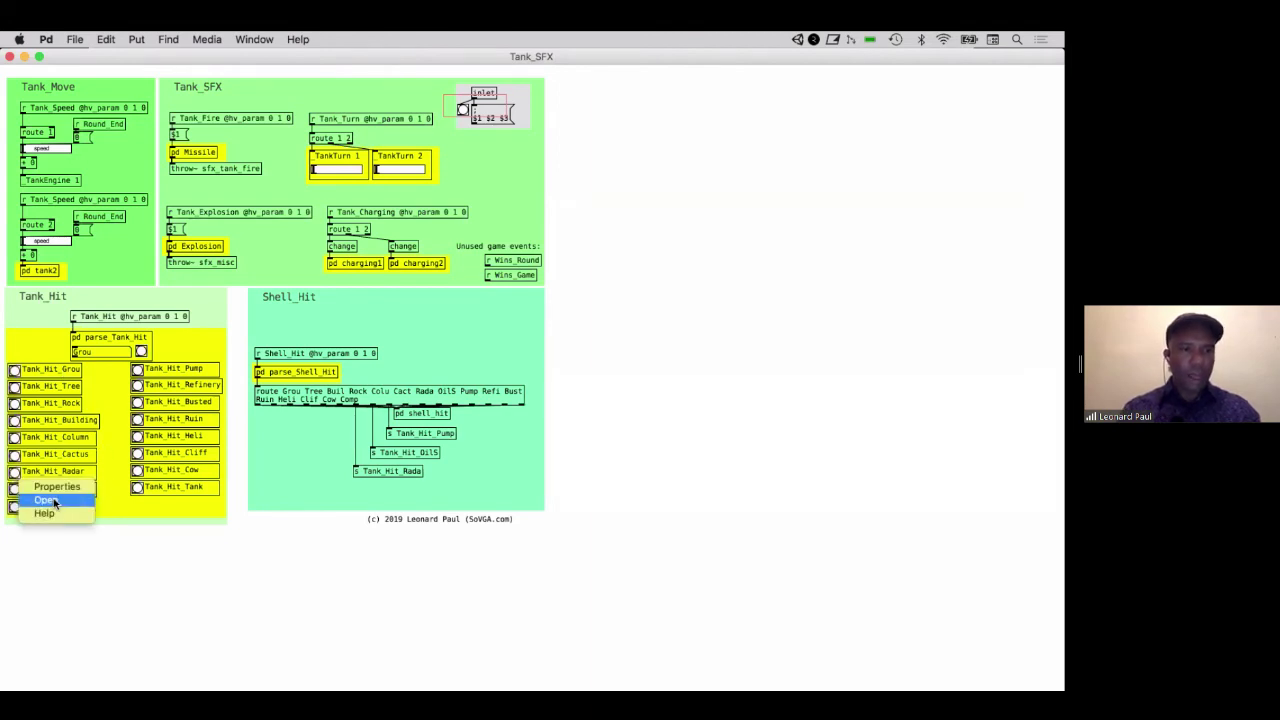
click(59, 506)
drag(458, 213, 457, 91)
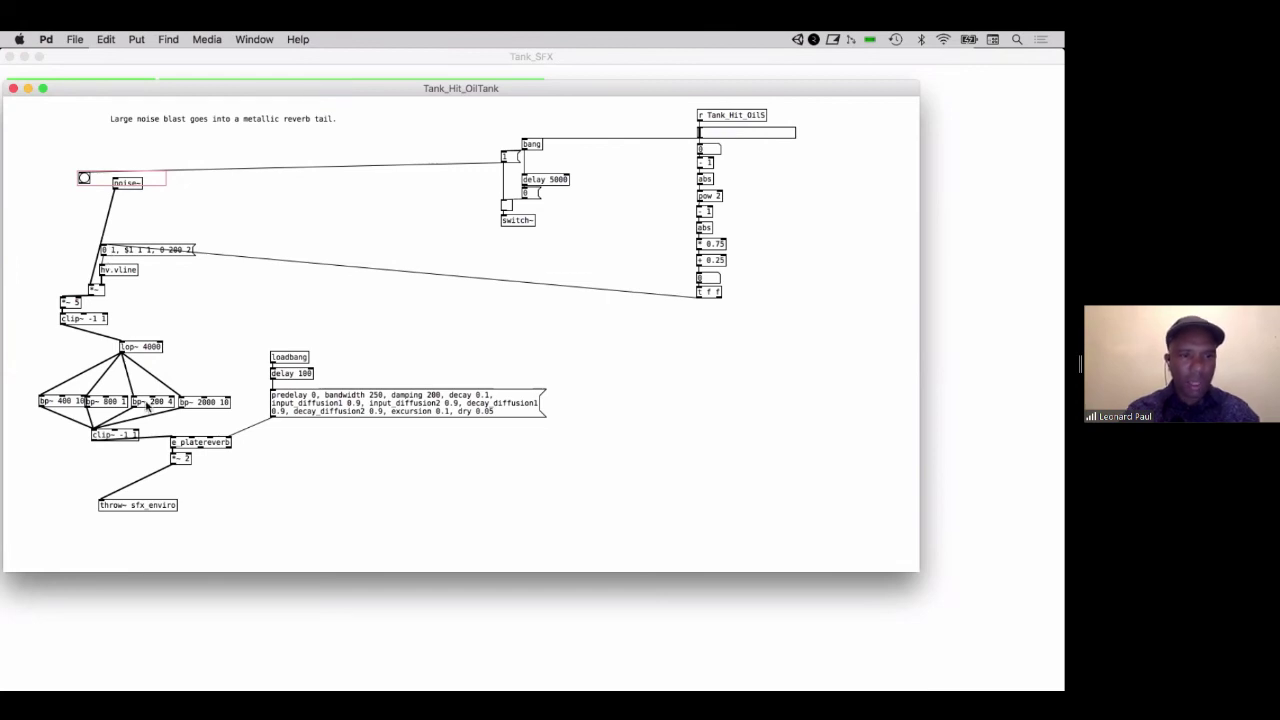
click(709, 134)
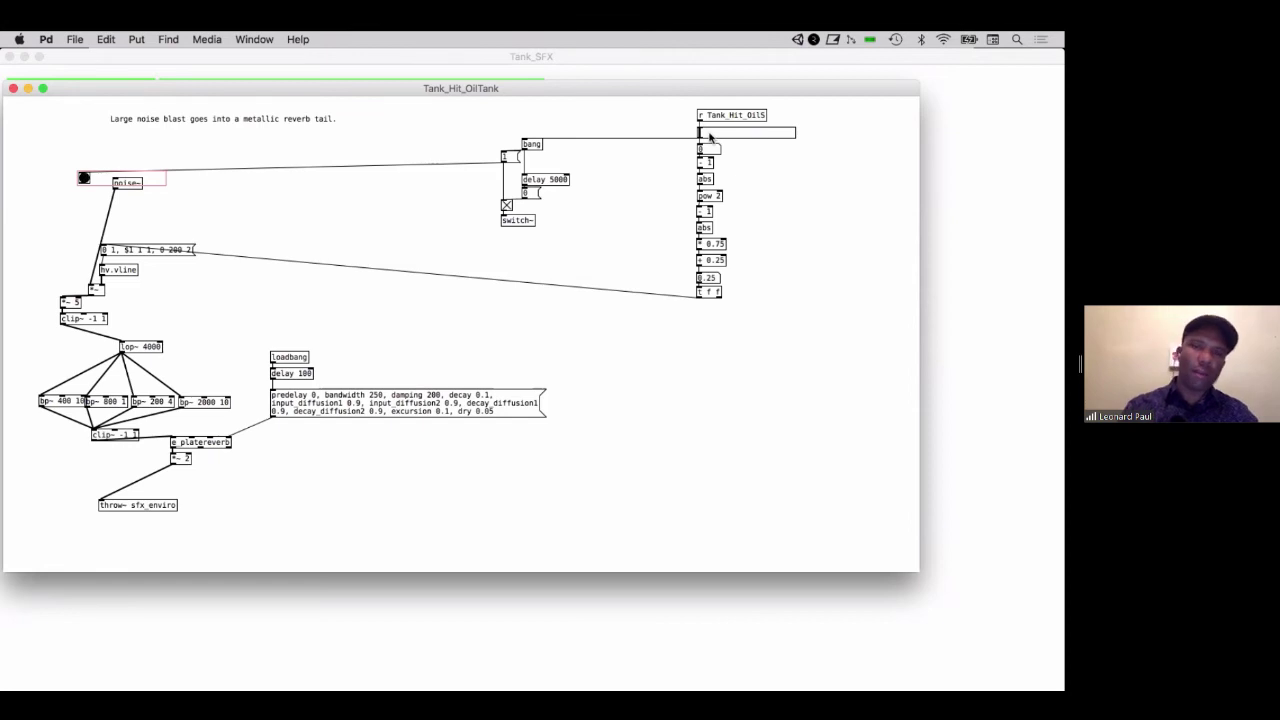
Step: Bring the __Tanks.pd main patch to the front and delete the _Music object from its Music section
click(280, 70)
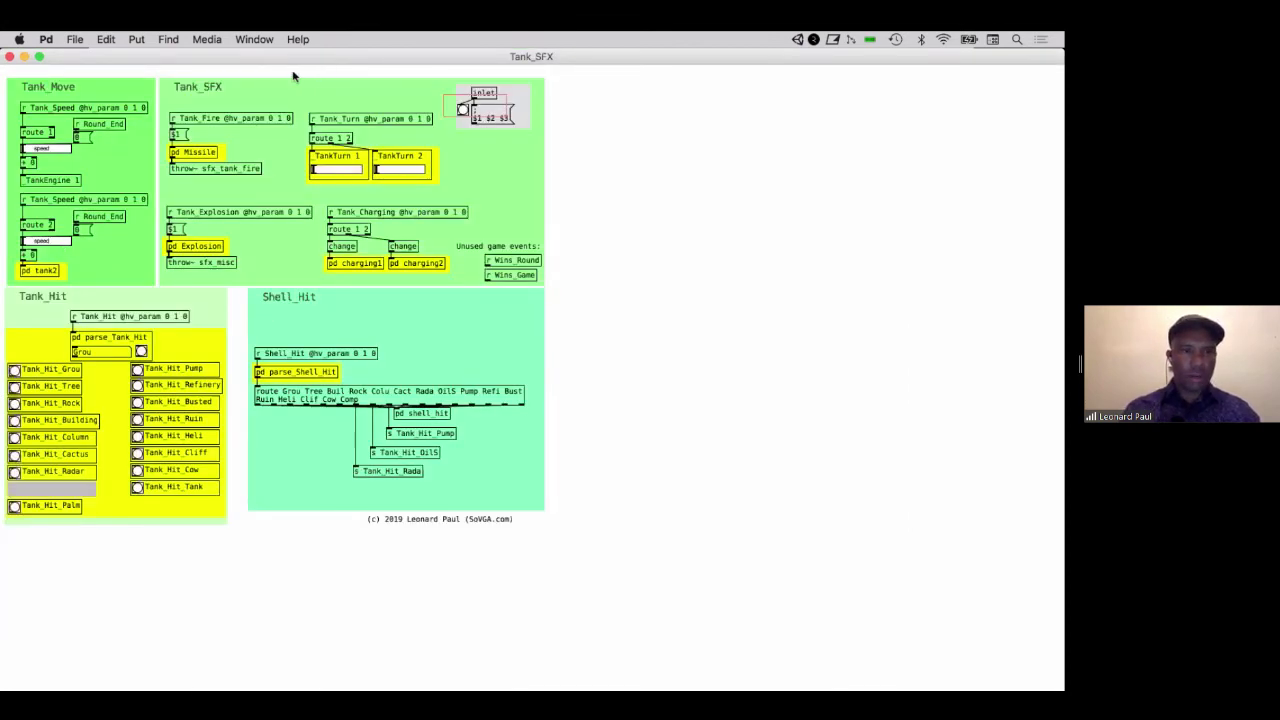
drag(290, 58, 302, 456)
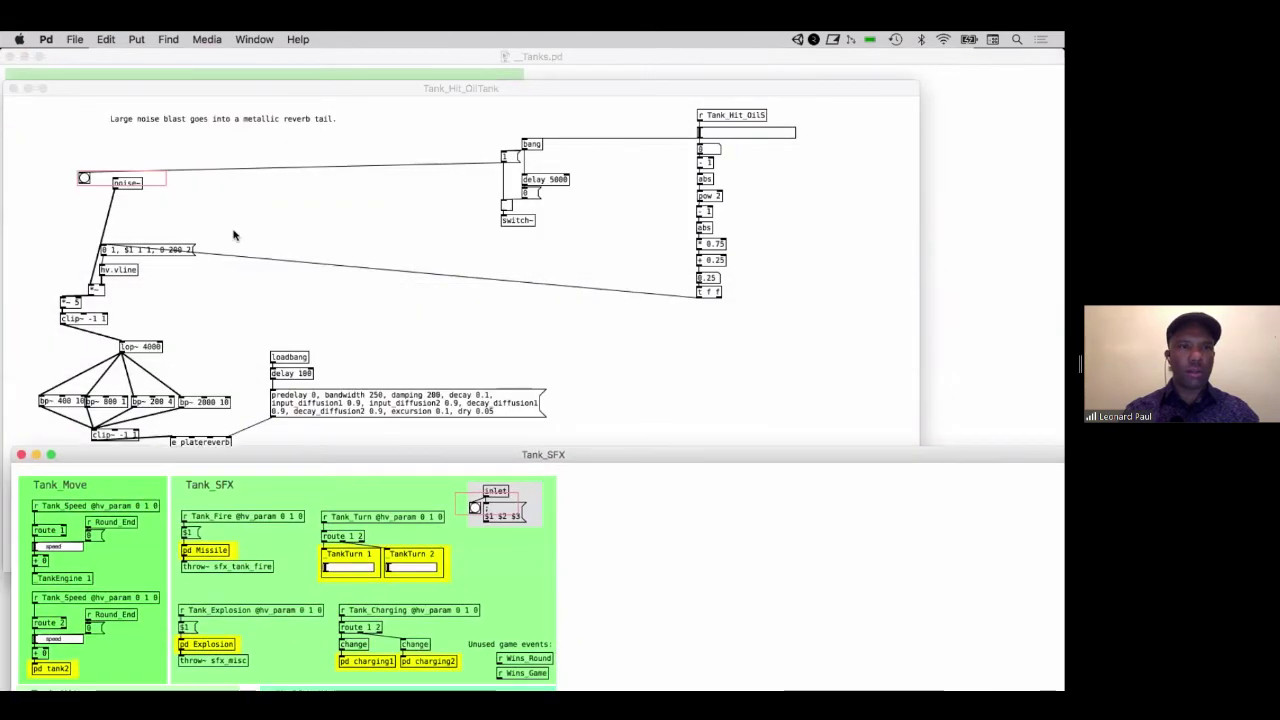
drag(182, 96, 548, 219)
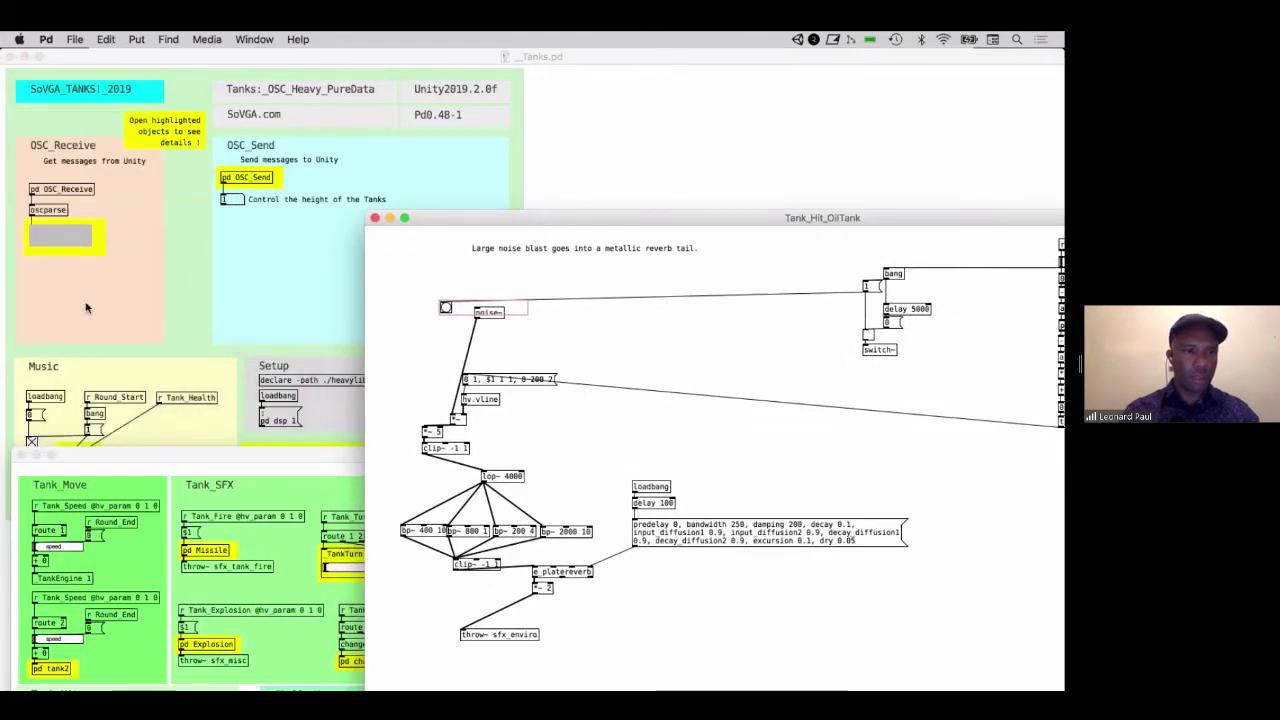
click(235, 257)
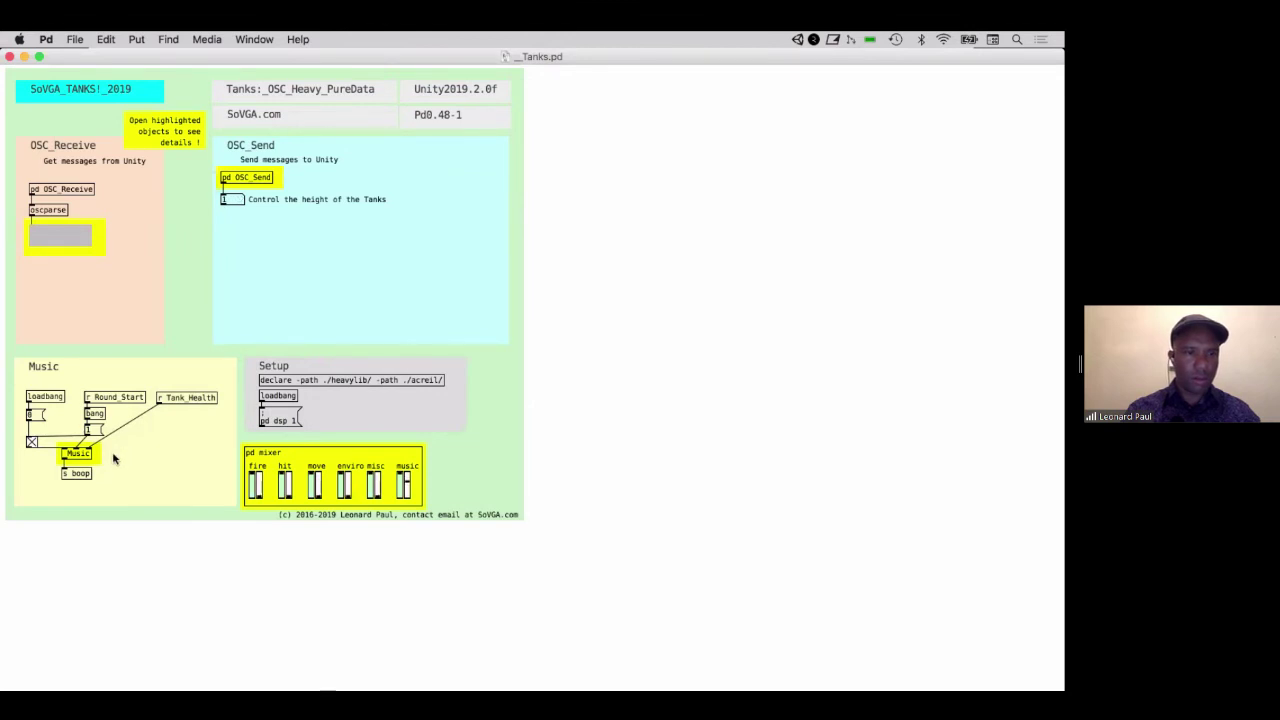
key(super+e)
click(78, 453)
key(BackSpace)
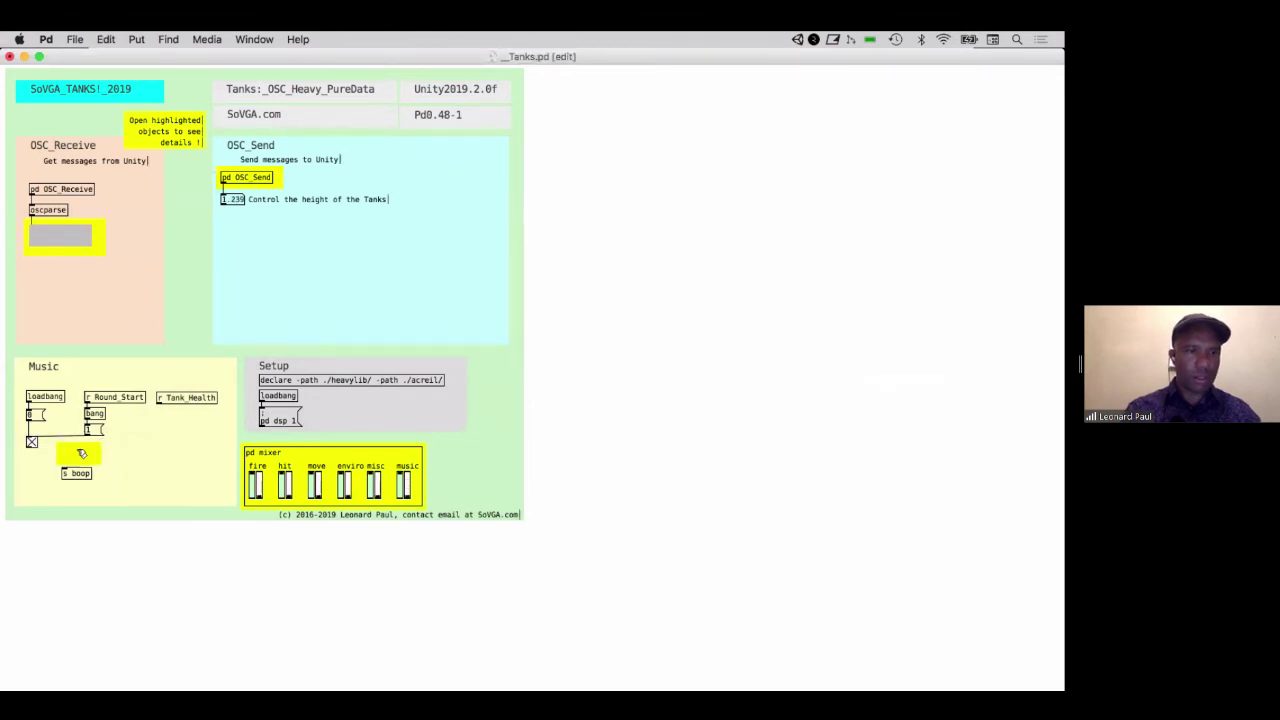
Step: Bring the Tank_Hit_OilTank patch window back to the front and reposition it so the whole patch is in view
key(super+Tab)
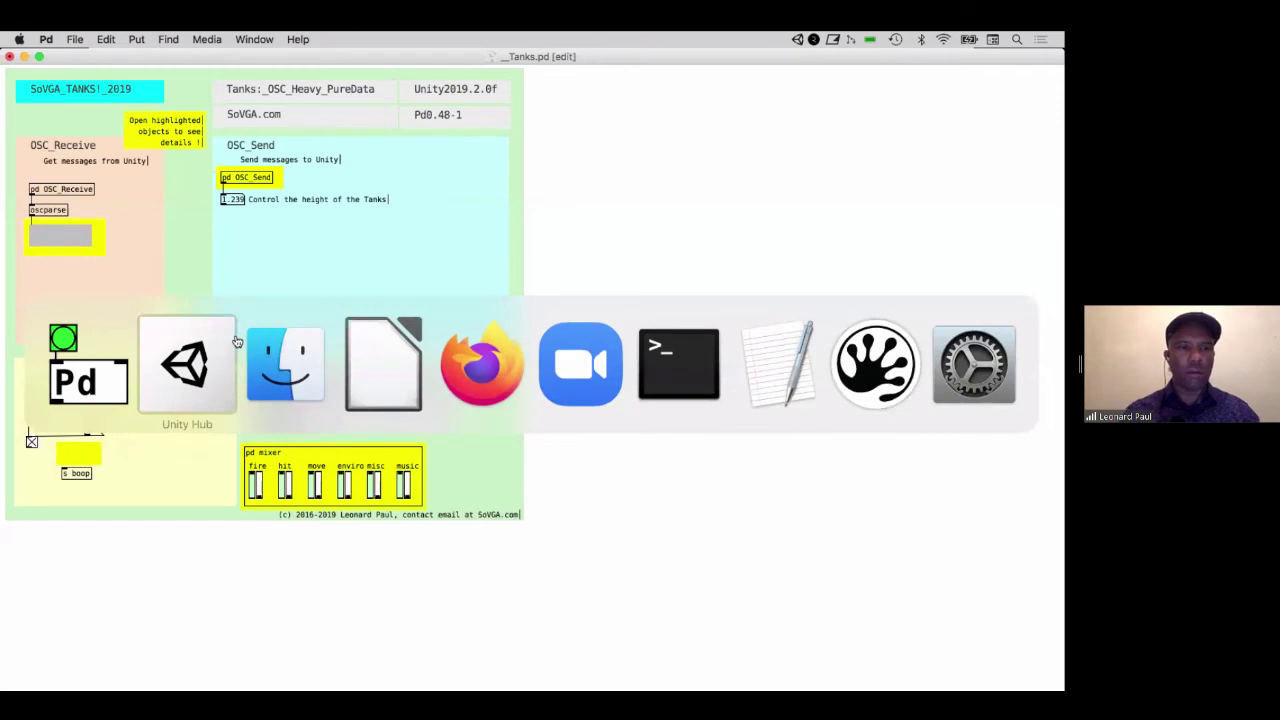
key(Escape)
click(262, 39)
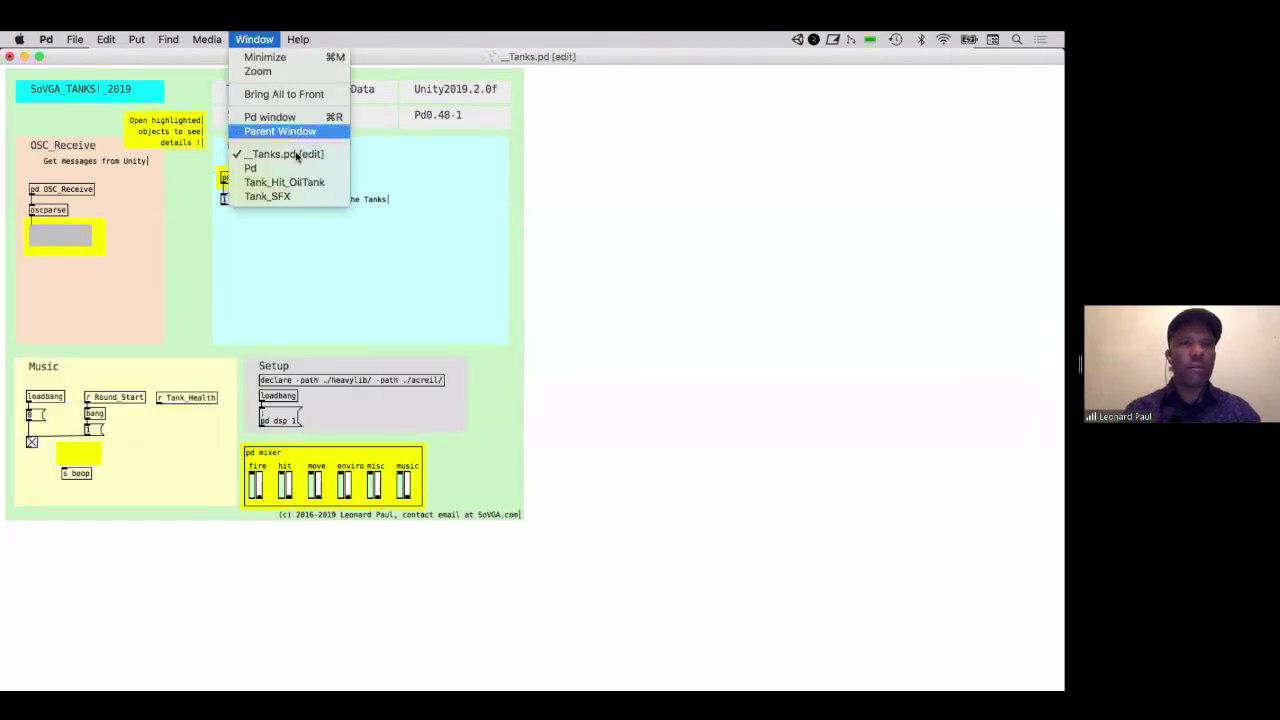
click(320, 182)
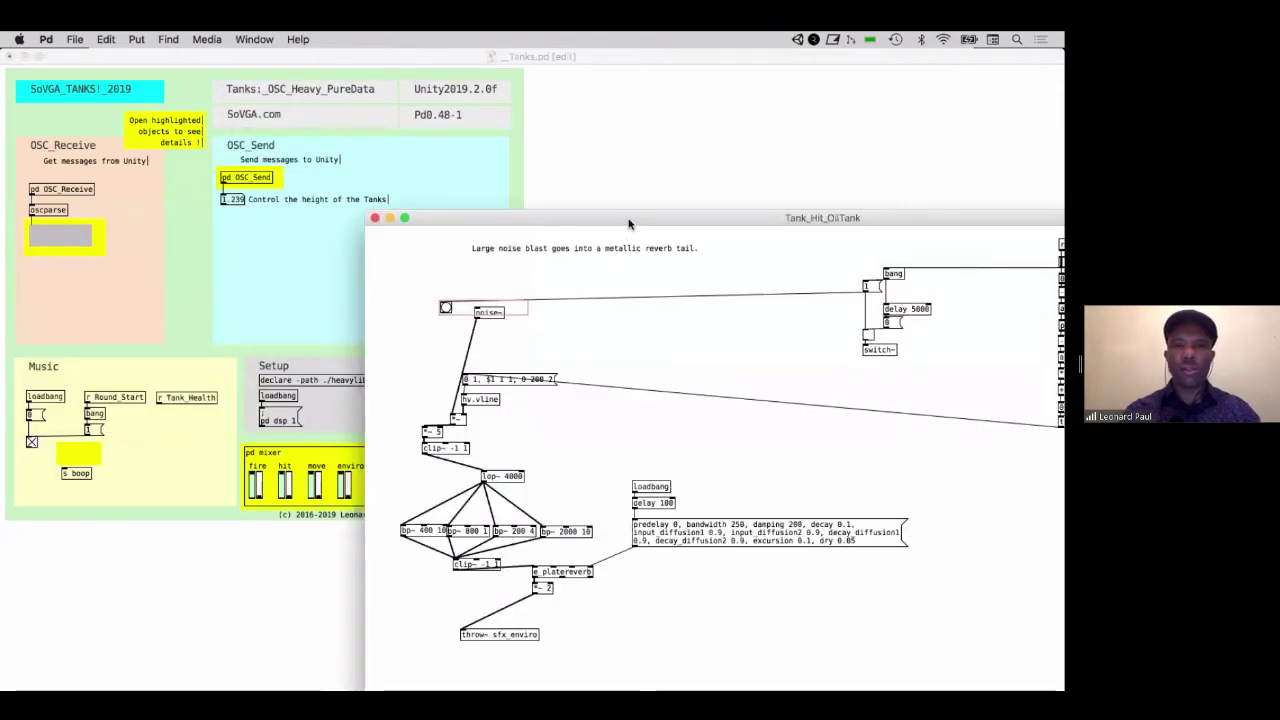
drag(629, 223, 277, 97)
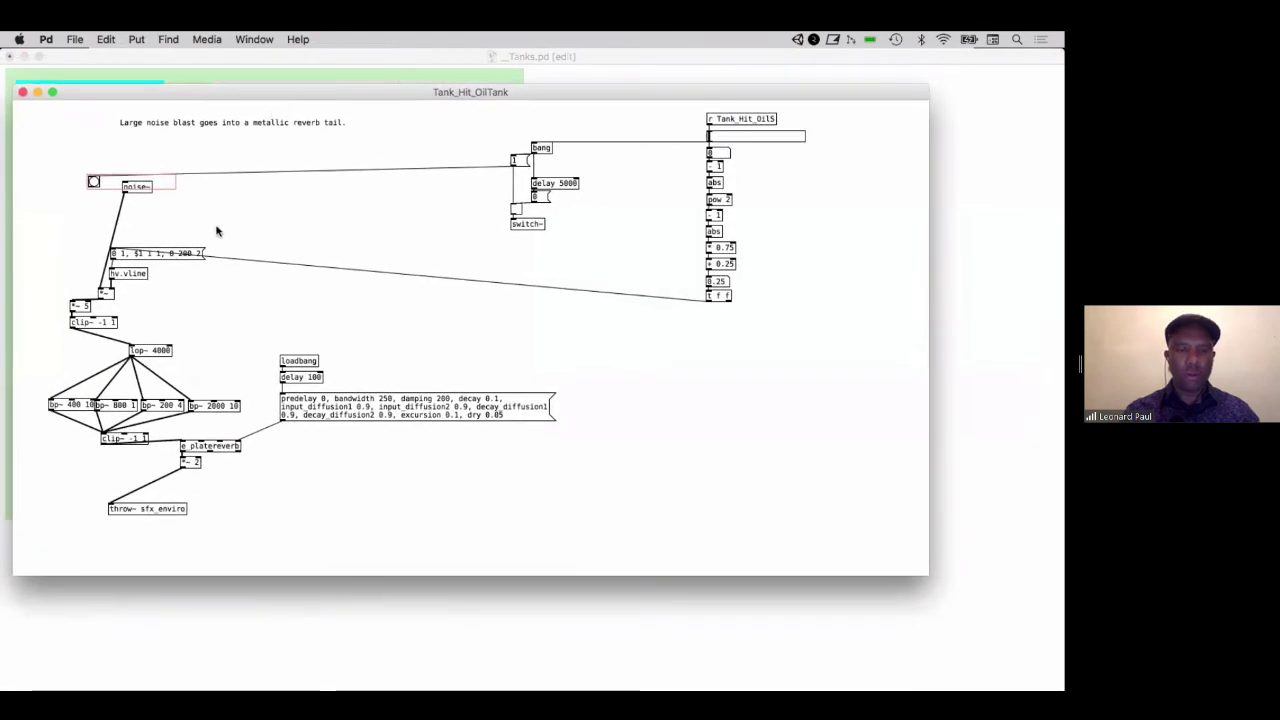
Step: Examine the Tank_Hit_OilTank signal chain up close, from noise~ through the bp~ filters and e_platereverb, plus the r Tank_Hit_OilS input chain
key(super+plus)
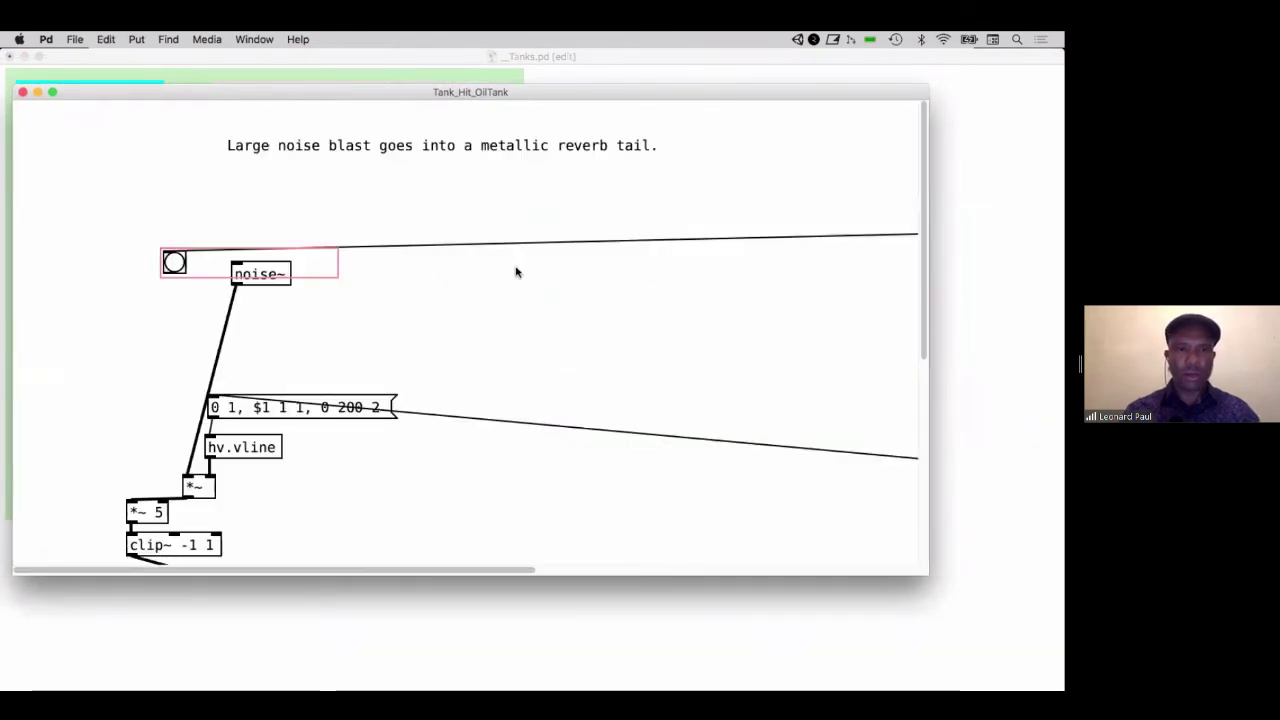
scroll(516, 272, down, 5)
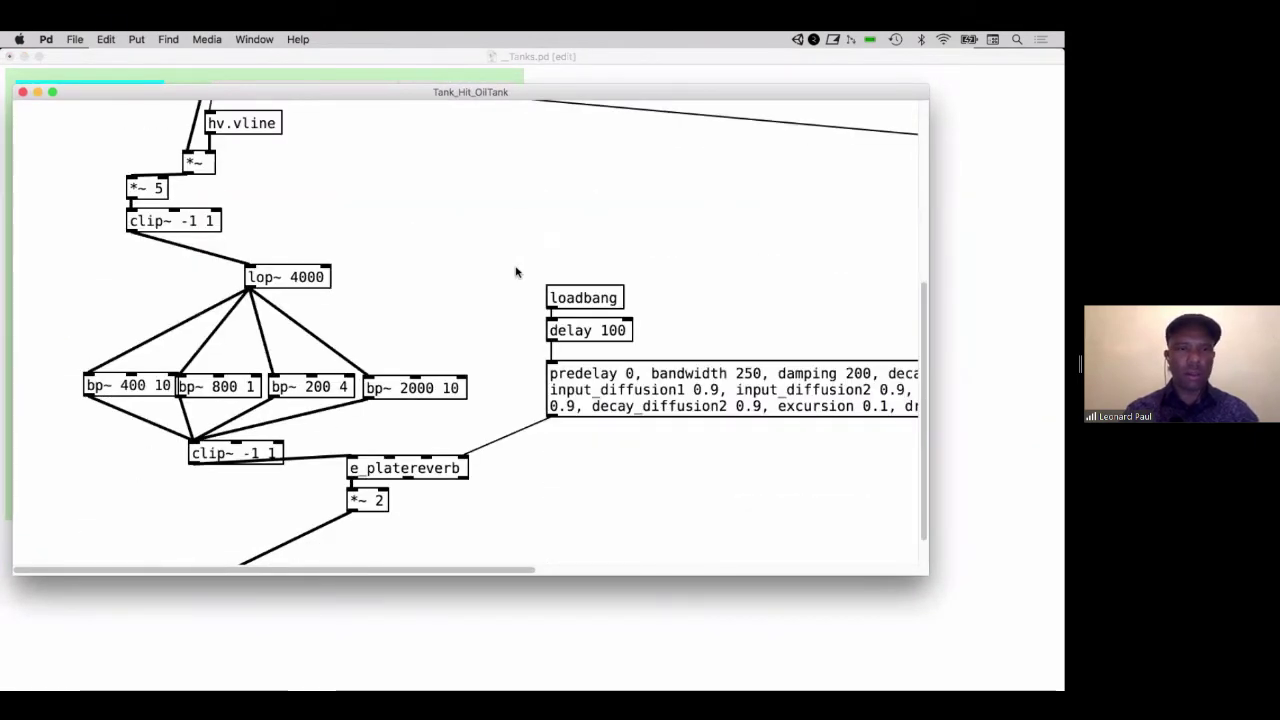
scroll(516, 272, down, 1)
scroll(475, 288, up, 2)
scroll(475, 288, up, 1)
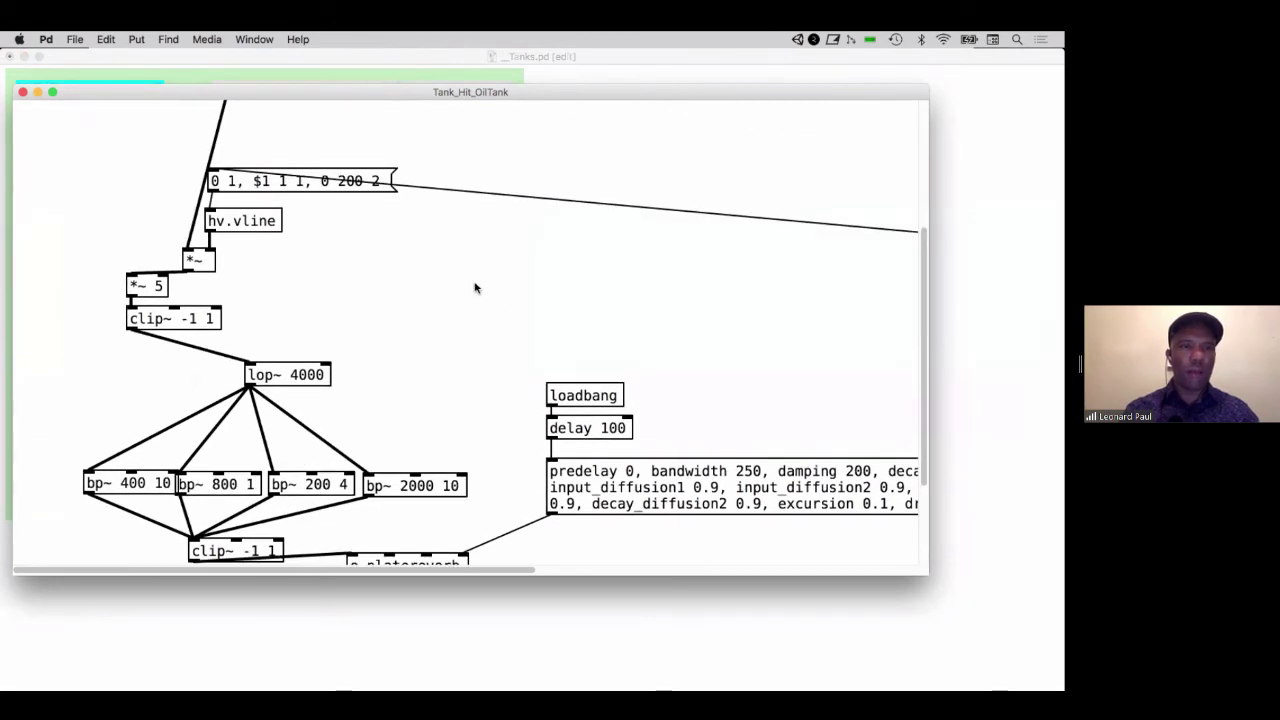
scroll(337, 170, up, 3)
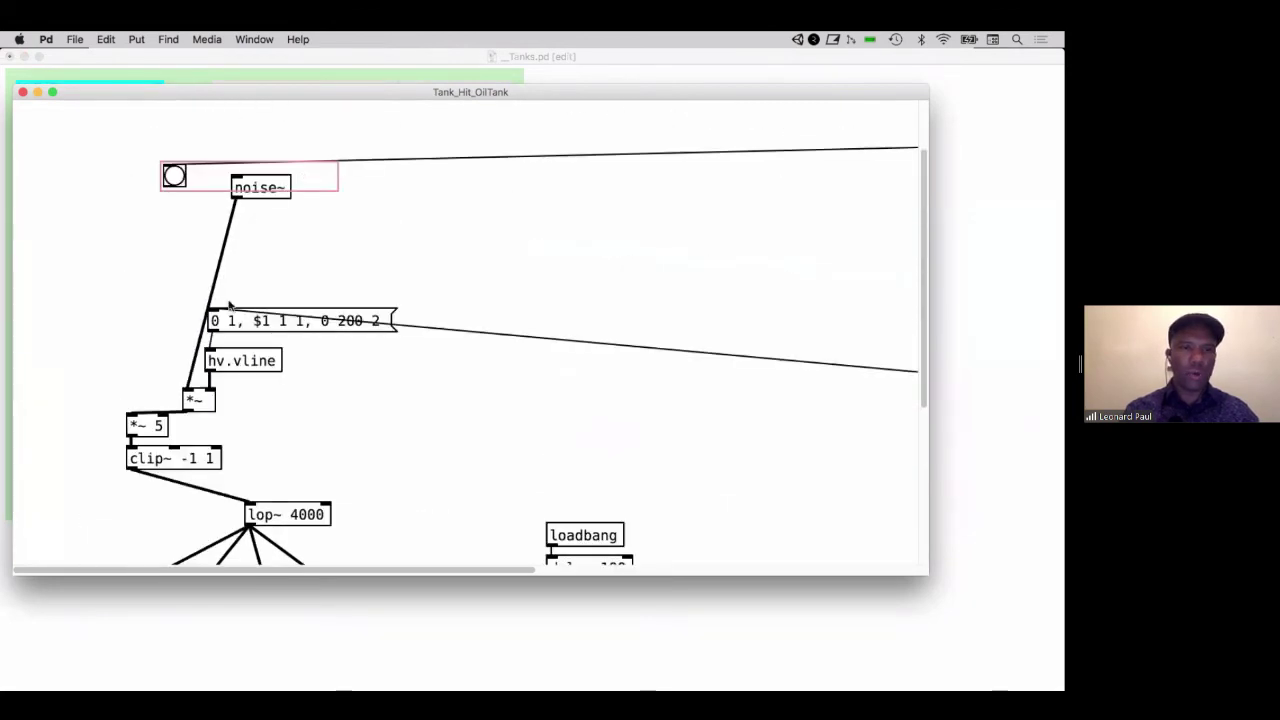
scroll(180, 380, down, 2)
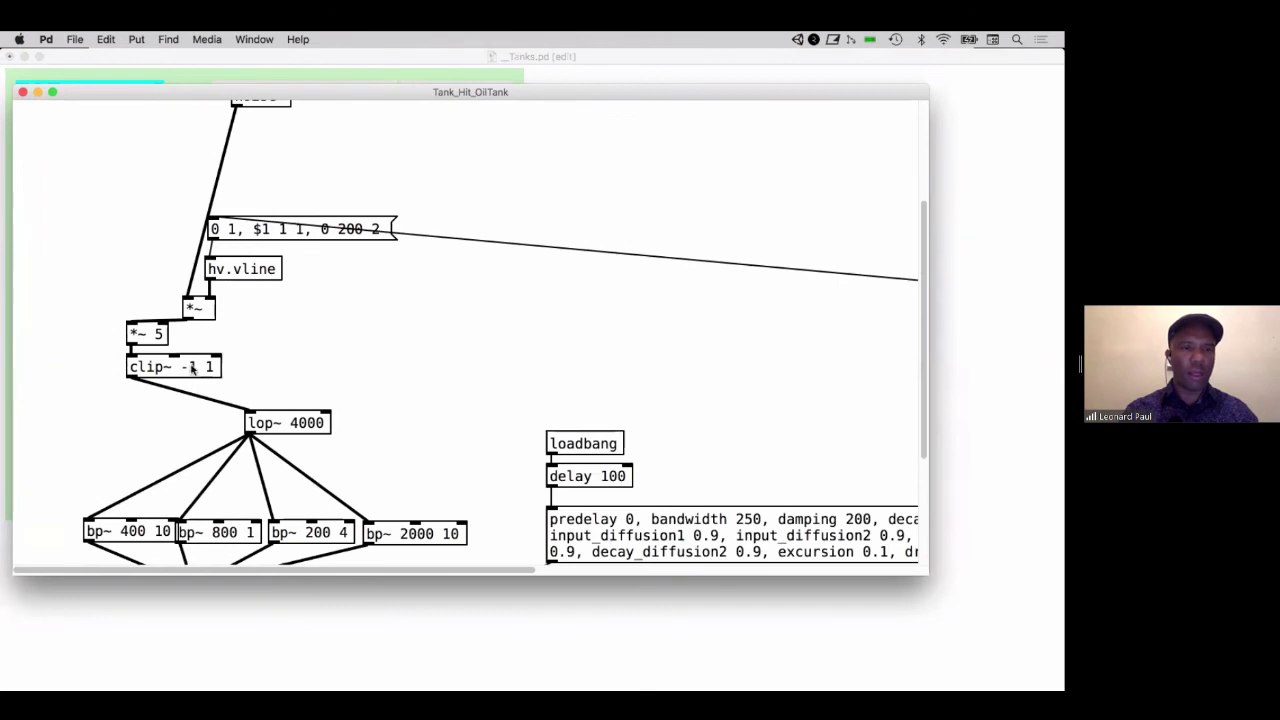
scroll(280, 400, down, 3)
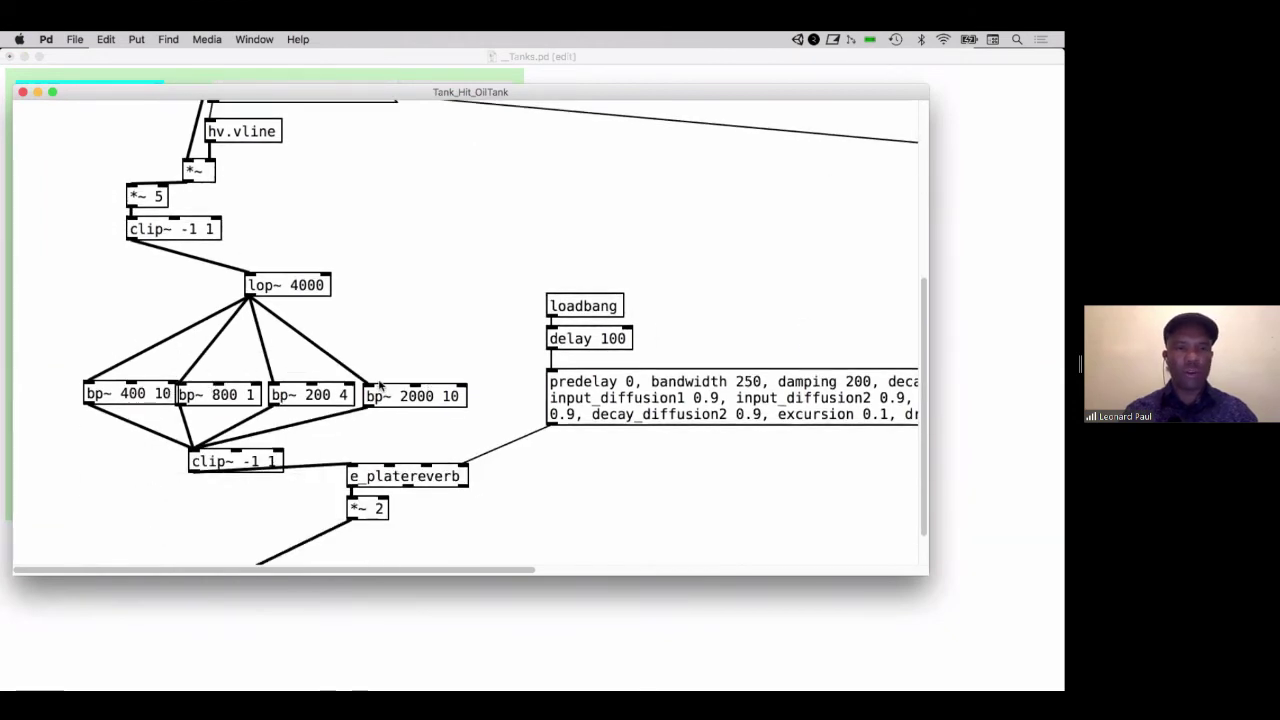
scroll(385, 390, down, 1)
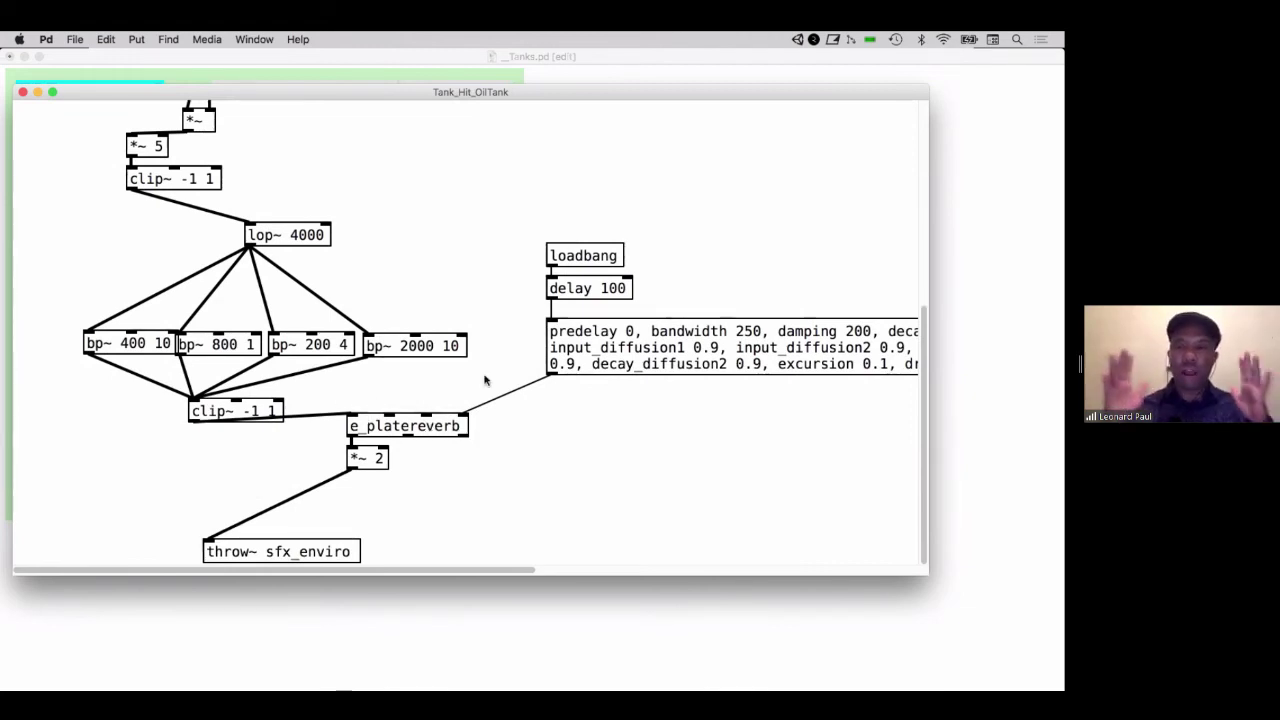
scroll(540, 270, right, 15)
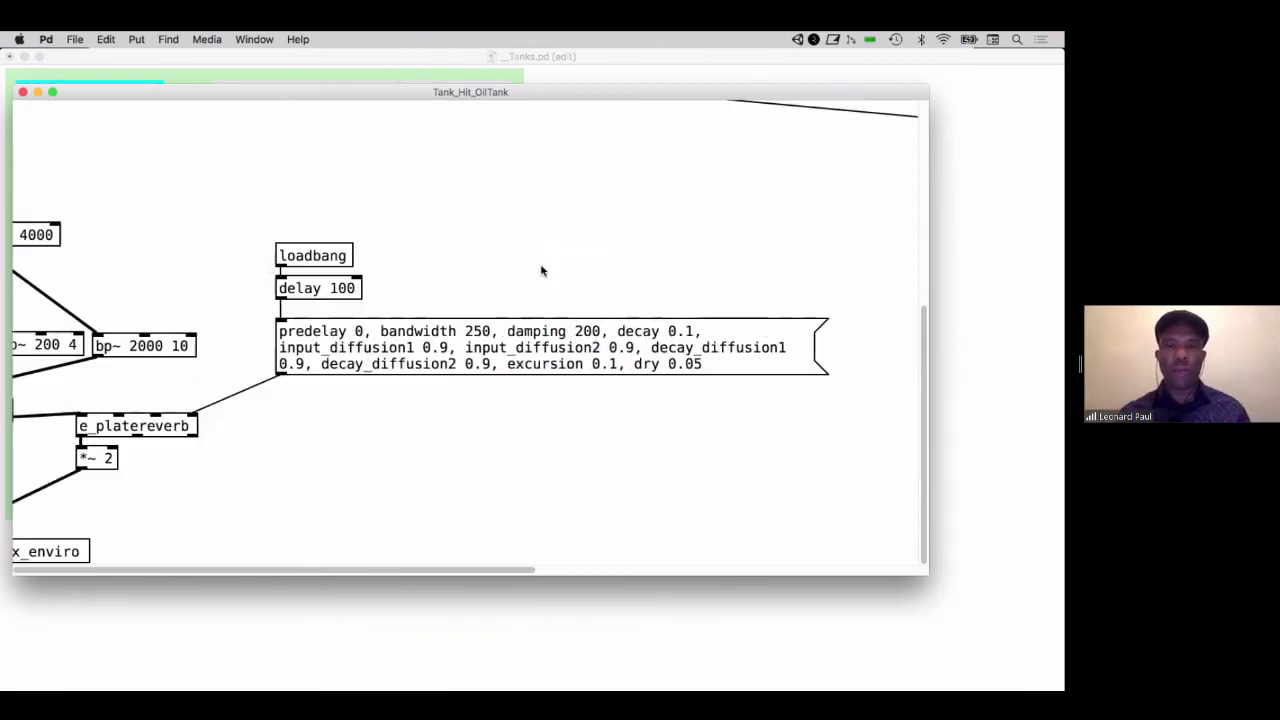
scroll(540, 270, up, 6)
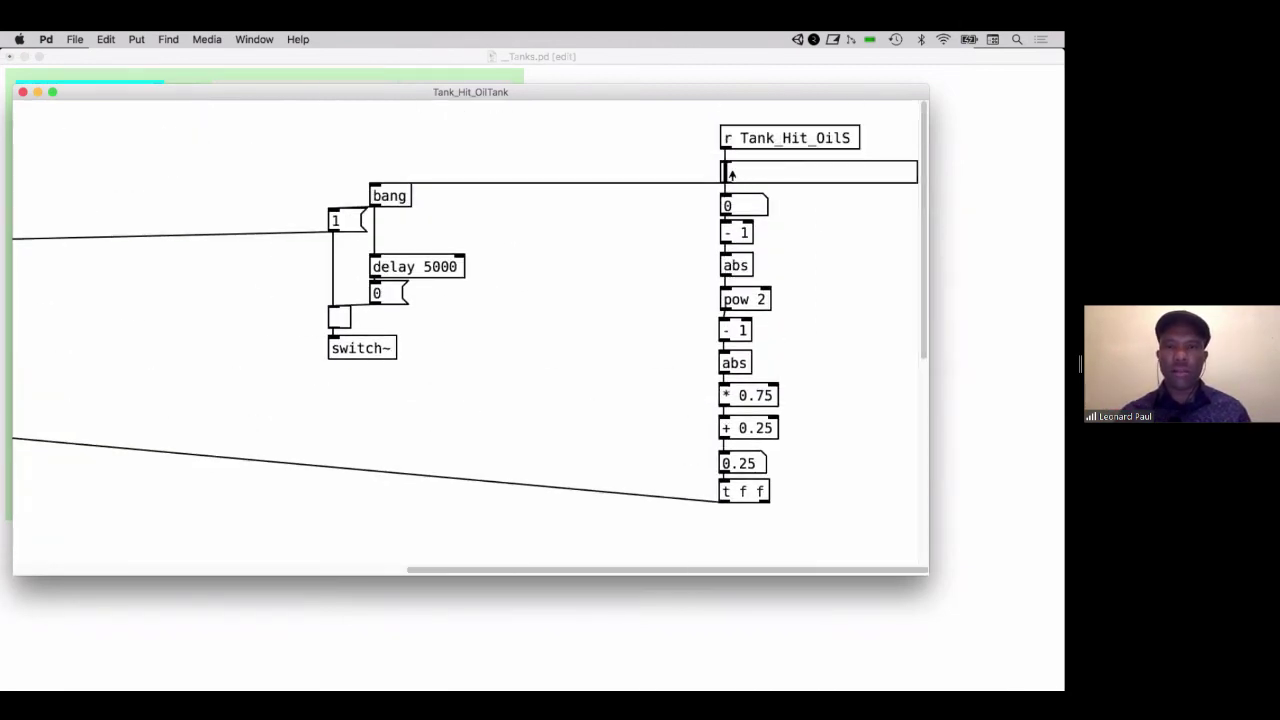
Step: Trigger the oil tank hit sound with the slider below r Tank_Hit_OilS, at about 0.7 and again at the maximum of 1
drag(730, 174, 861, 174)
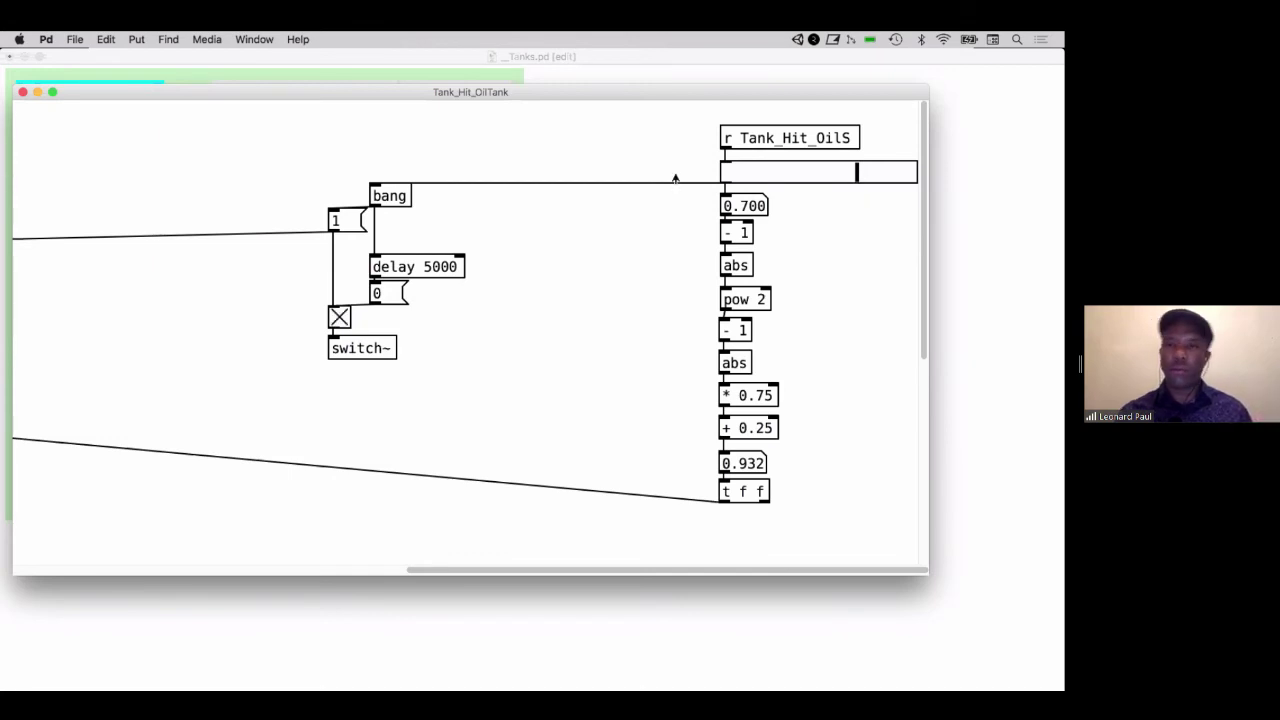
drag(725, 172, 1062, 178)
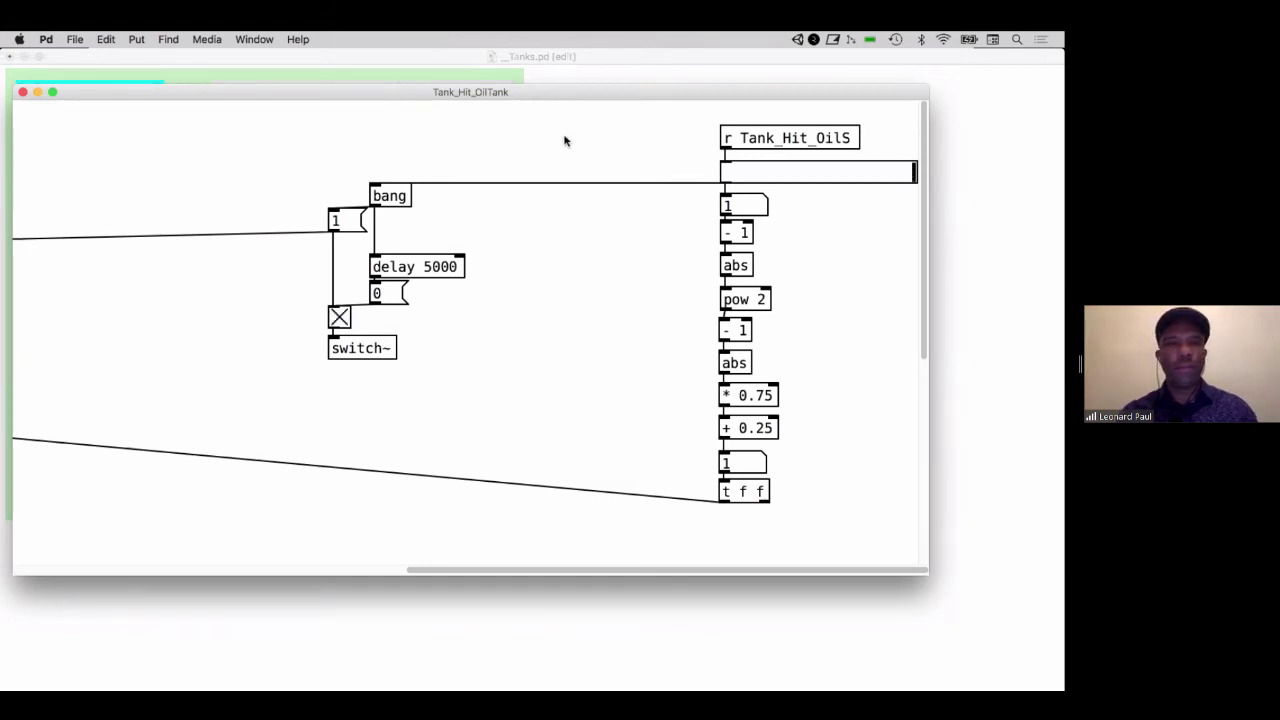
Step: Close the Tank_Hit_OilTank window and the __Tanks.pd main patch without saving the changes
key(super+w)
key(super+w)
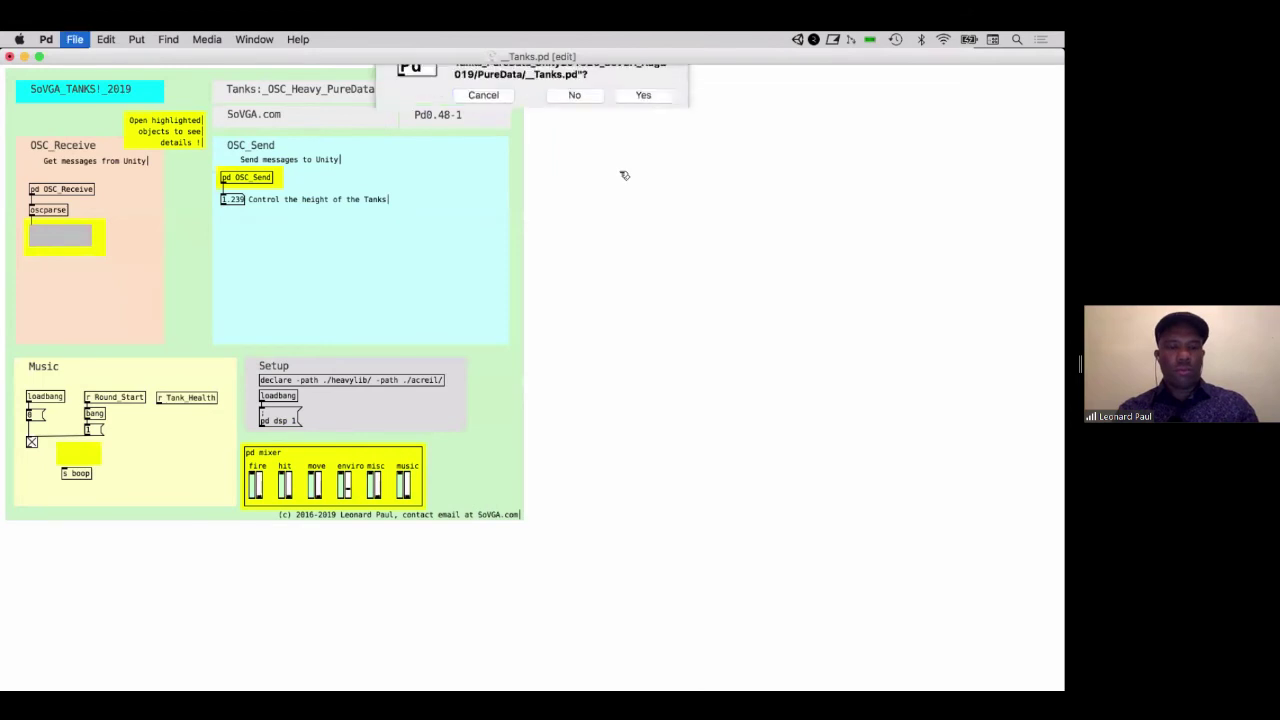
click(574, 140)
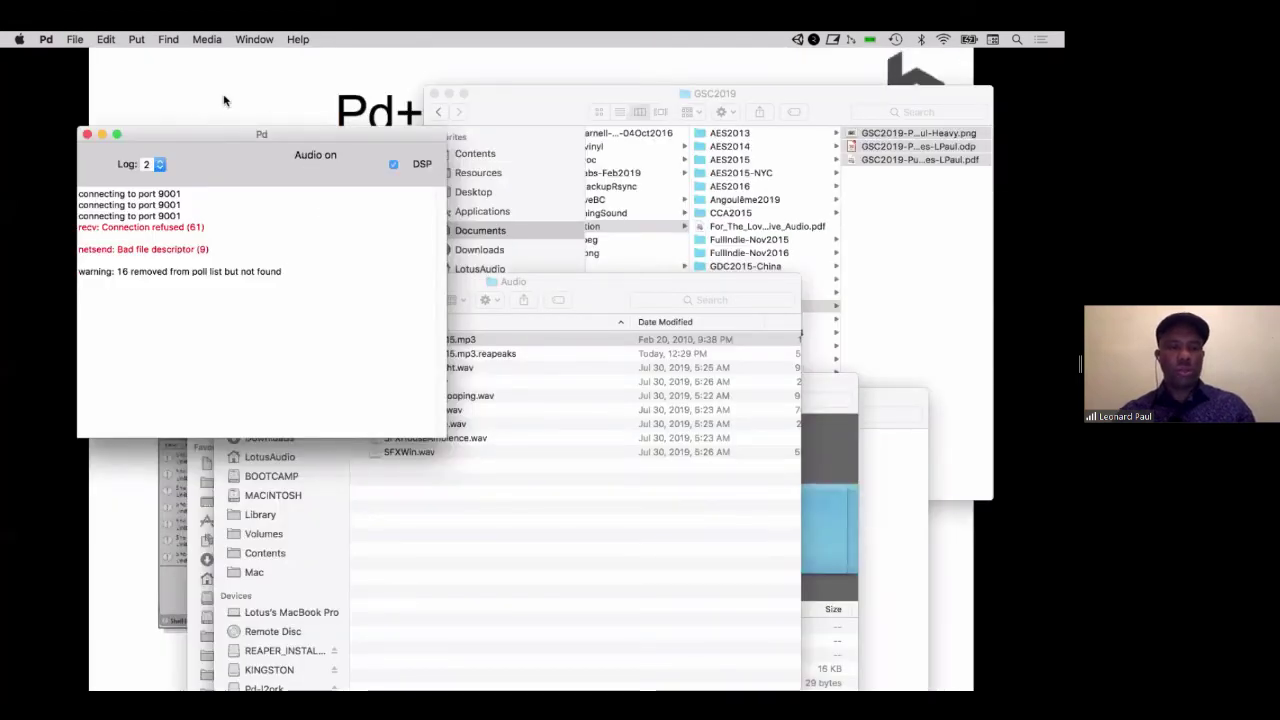
Step: Switch to the slide presentation and advance from the Pd+OSC for Unity slides to slide 23, 100% Heavy Audio Project
key(super+Tab)
key(super+Tab)
key(super+Tab)
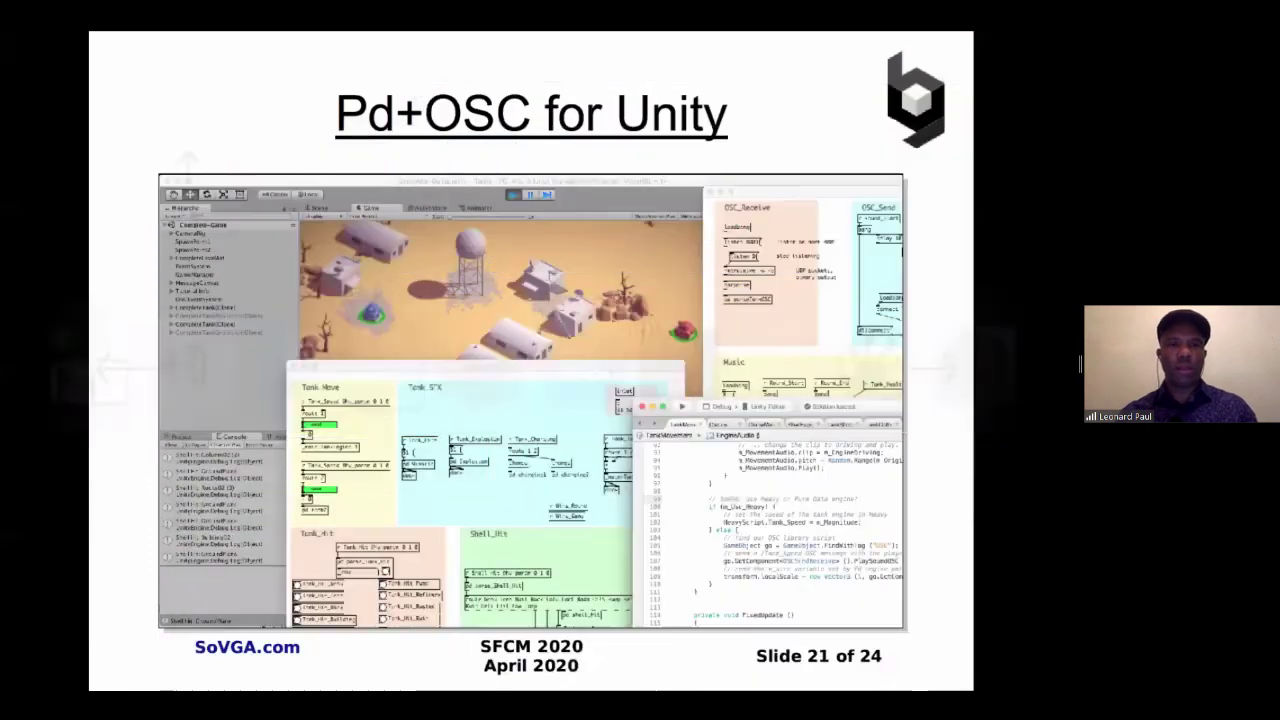
key(Right)
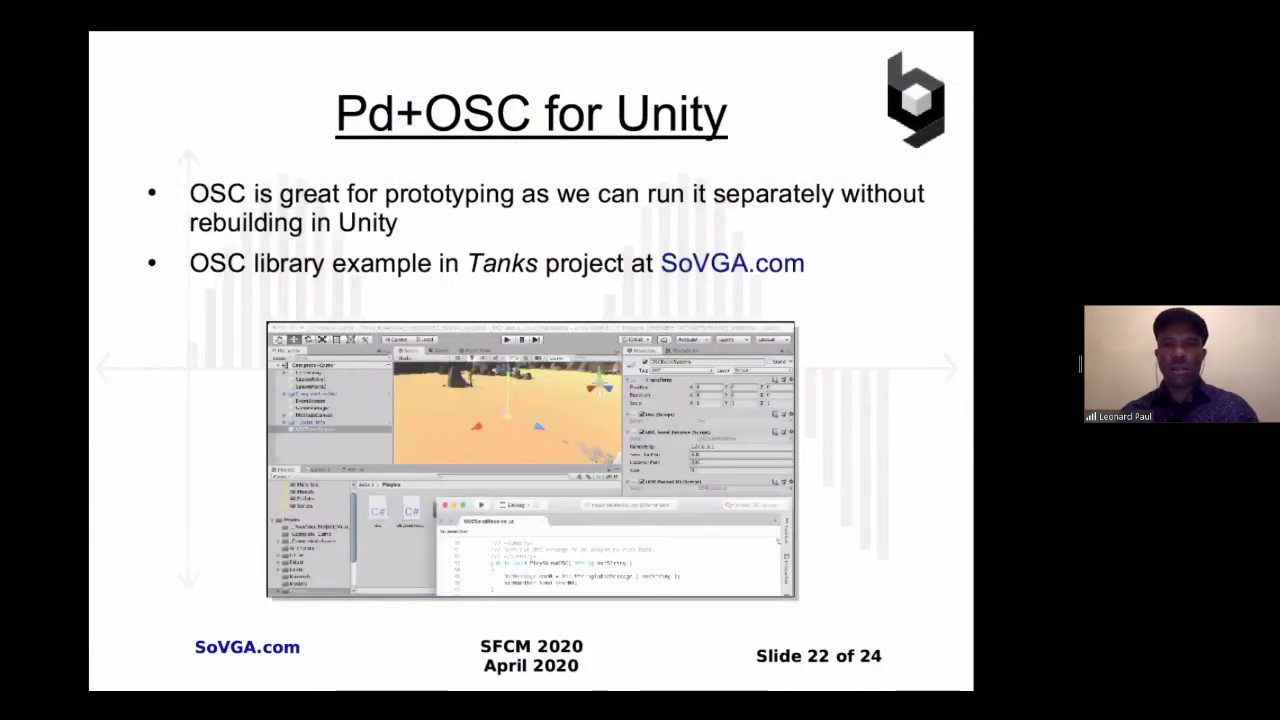
key(Right)
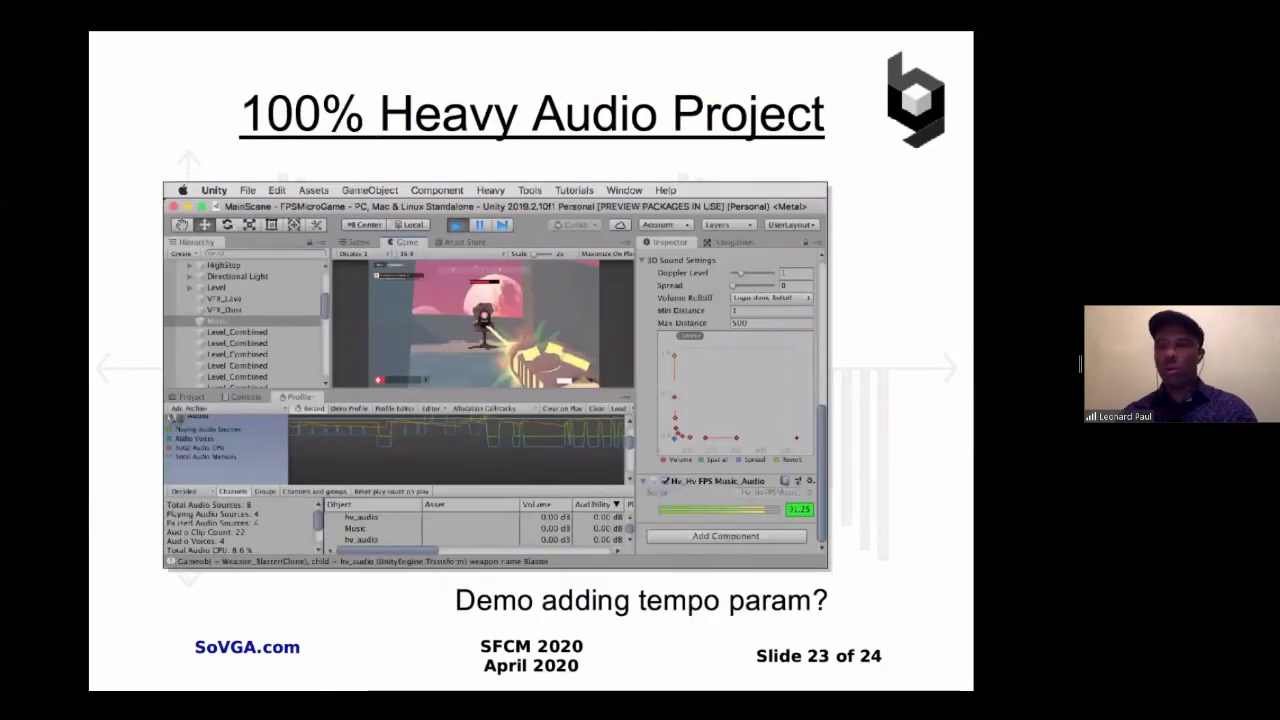